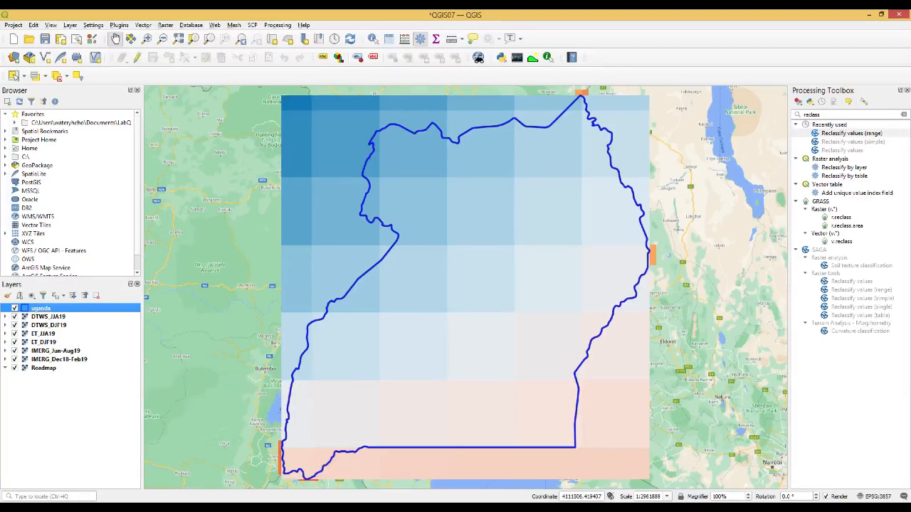
Search the processing tools for "zonal" and open the Zonal statistics tool in a narrower dialog over the map
{"action": "left_click_drag", "start_coordinate": [822, 115], "coordinate": [769, 119]}
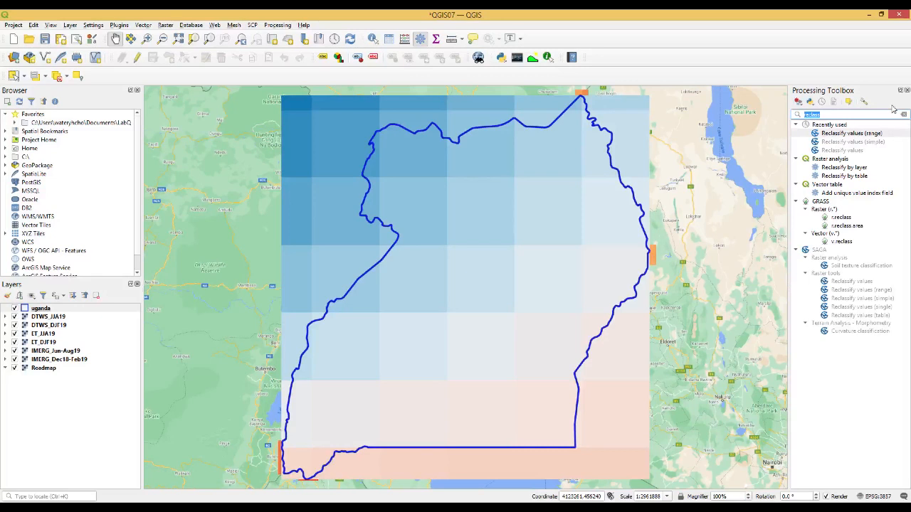
{"action": "key", "text": "BackSpace"}
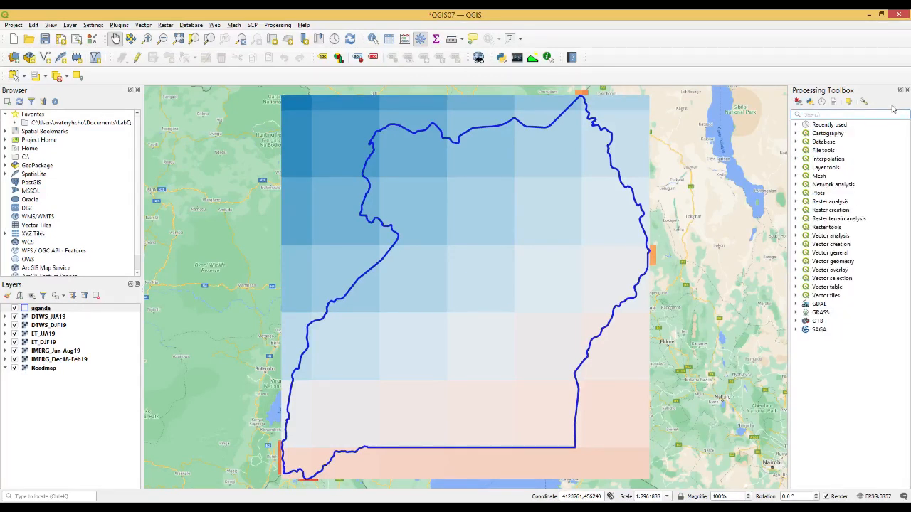
{"action": "type", "text": "z"}
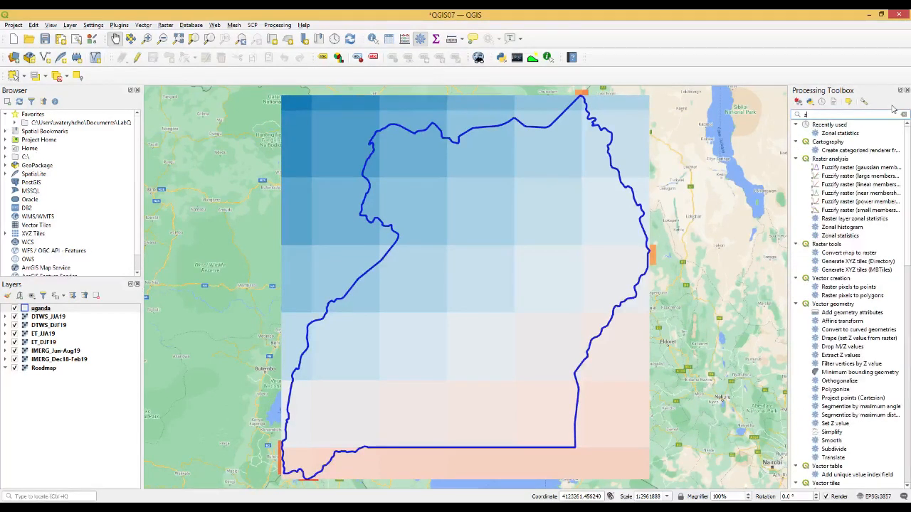
{"action": "type", "text": "onal"}
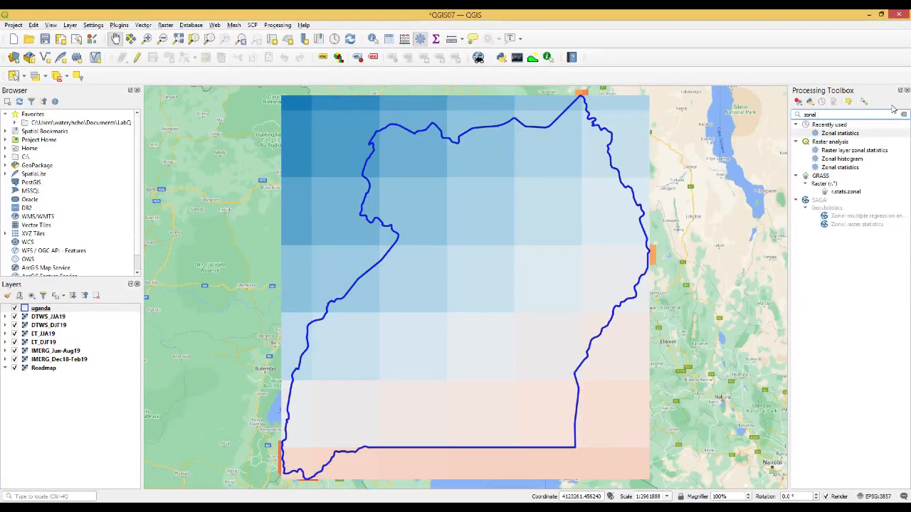
{"action": "double_click", "coordinate": [853, 136]}
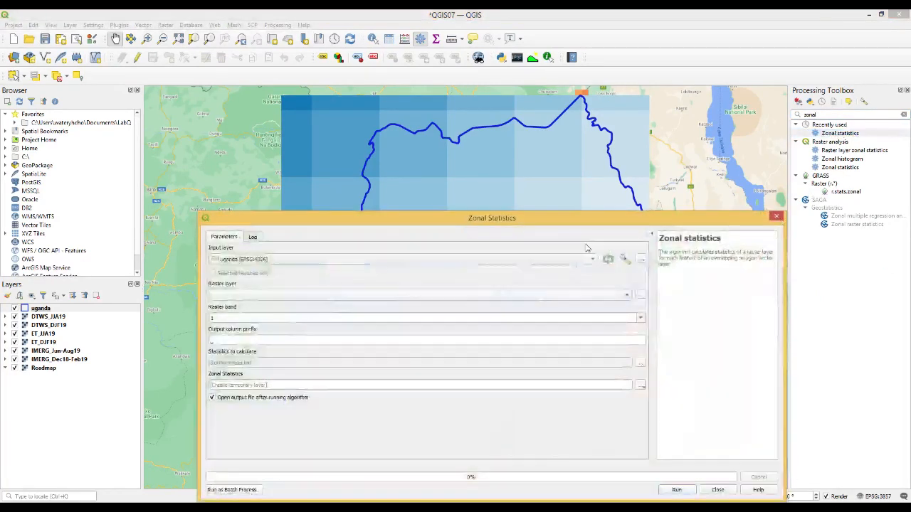
{"action": "left_click_drag", "start_coordinate": [577, 212], "coordinate": [555, 114]}
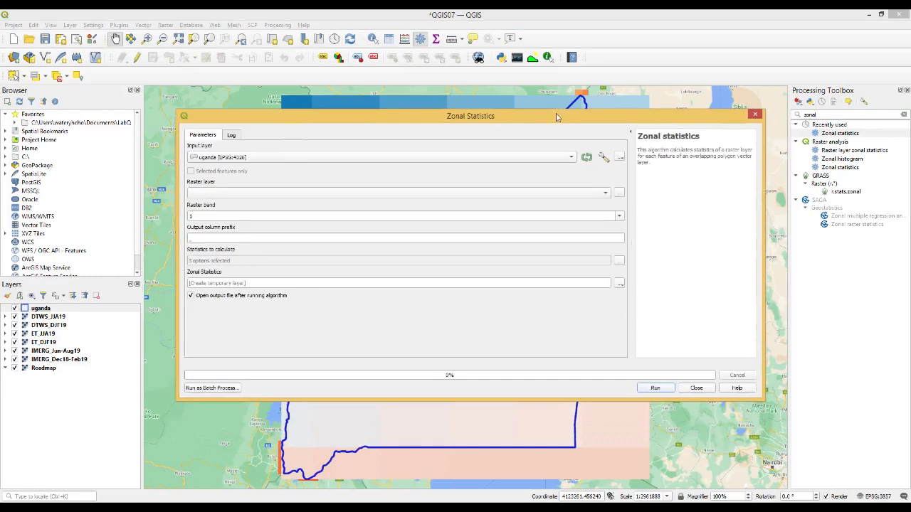
{"action": "left_click_drag", "start_coordinate": [762, 228], "coordinate": [552, 229]}
{"action": "left_click_drag", "start_coordinate": [481, 122], "coordinate": [579, 117]}
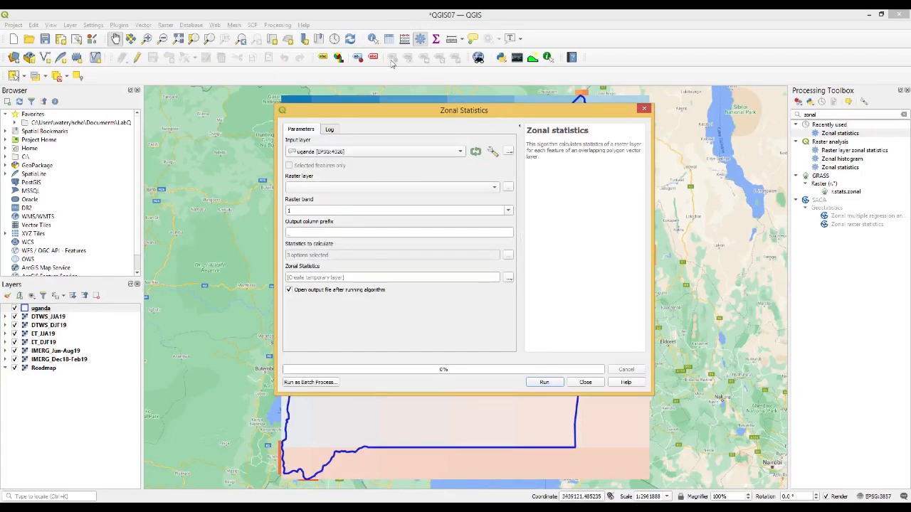
Set the zonal statistics raster layer to IMERG_Dec18-Feb19 and the output column prefix to PRD
{"action": "left_click", "coordinate": [342, 188]}
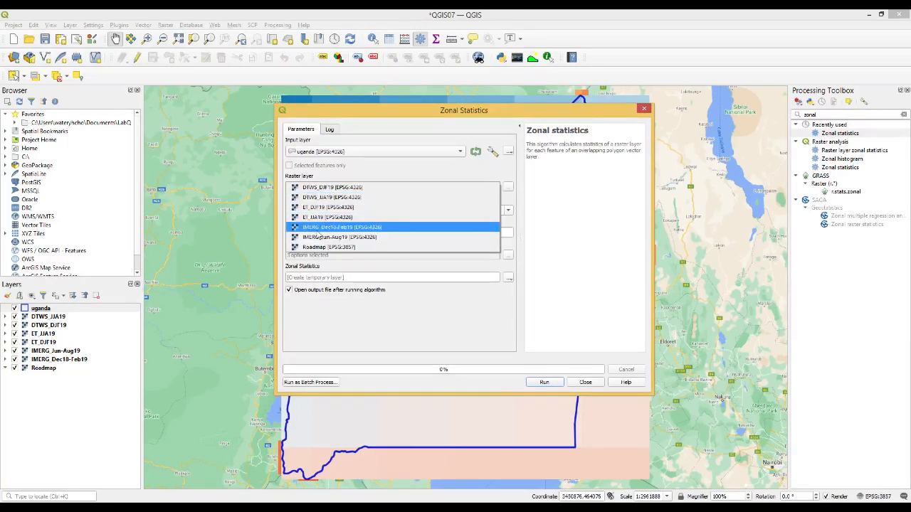
{"action": "left_click", "coordinate": [325, 227]}
{"action": "left_click", "coordinate": [324, 233]}
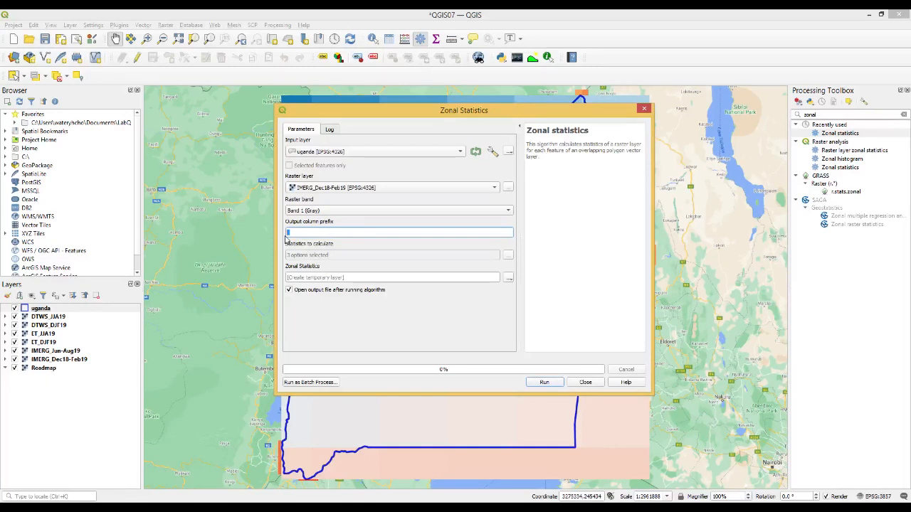
{"action": "type", "text": "PRD"}
Limit the statistics to Count and Mean and run the tool on the uganda layer with temporary output
{"action": "left_click", "coordinate": [509, 255]}
{"action": "left_click", "coordinate": [292, 171]}
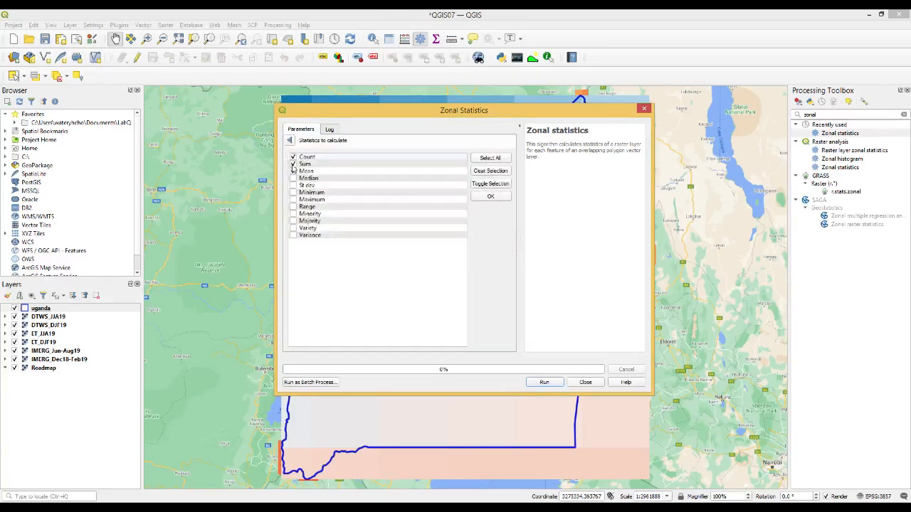
{"action": "left_click", "coordinate": [292, 163]}
{"action": "left_click", "coordinate": [491, 197]}
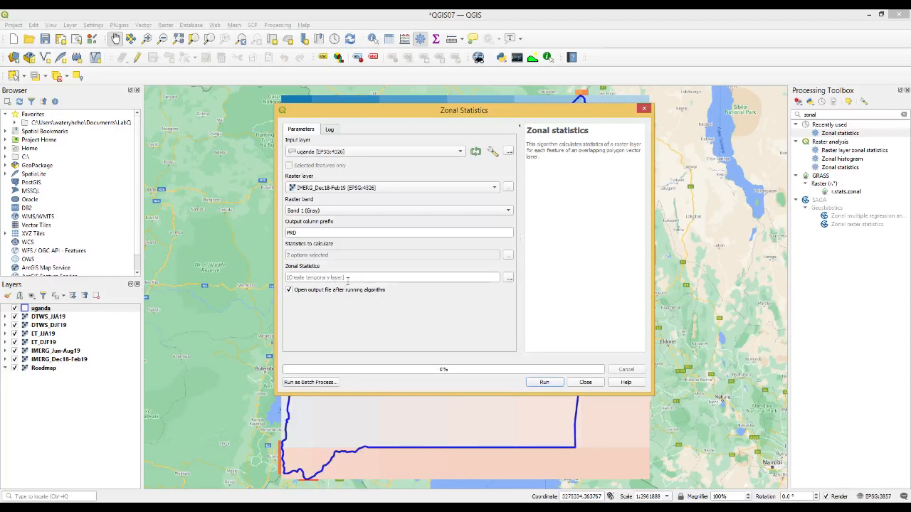
{"action": "left_click", "coordinate": [545, 384]}
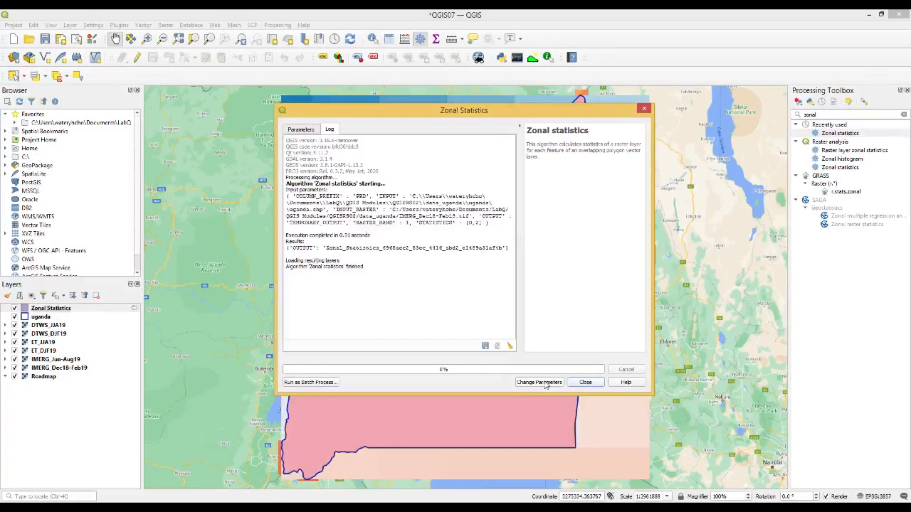
Inspect the PRD count and mean columns in the new Zonal Statistics layer's attribute table, then close it
{"action": "right_click", "coordinate": [59, 310]}
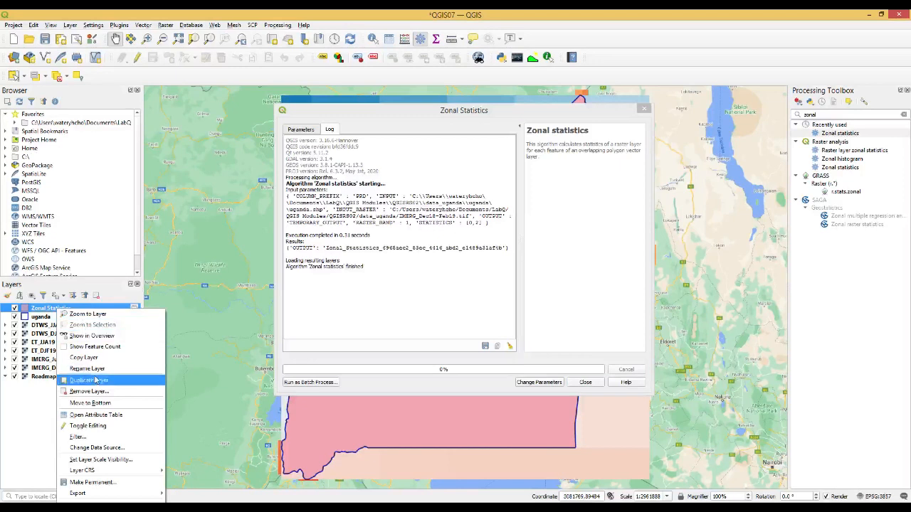
{"action": "left_click", "coordinate": [408, 19]}
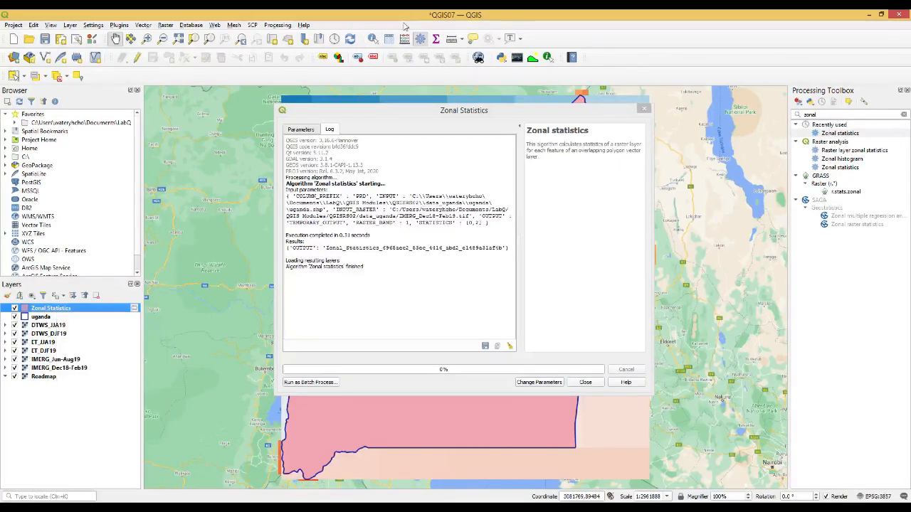
{"action": "left_click", "coordinate": [390, 39]}
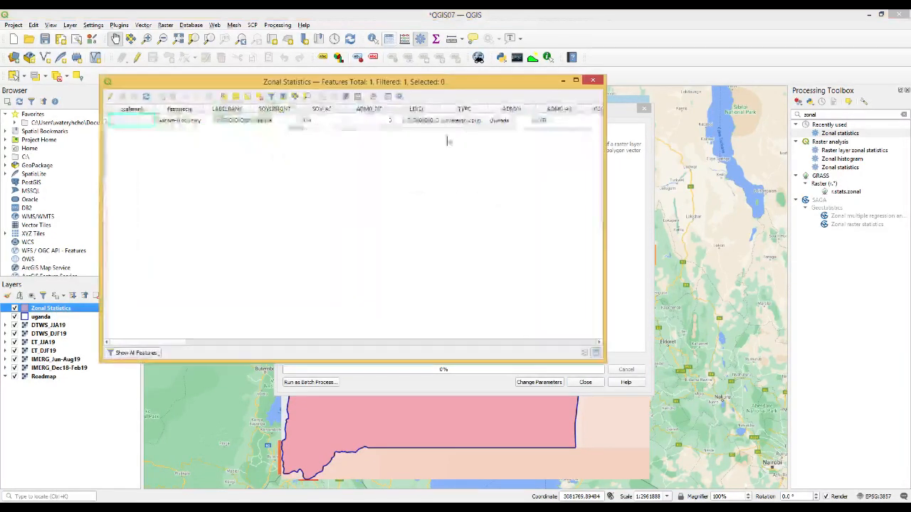
{"action": "left_click_drag", "start_coordinate": [452, 89], "coordinate": [558, 137]}
{"action": "left_click_drag", "start_coordinate": [279, 395], "coordinate": [701, 403]}
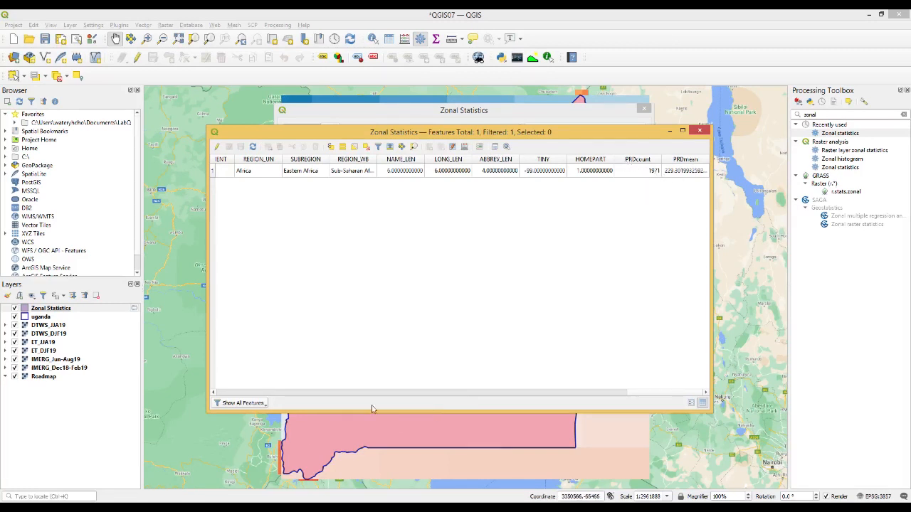
{"action": "left_click", "coordinate": [703, 132]}
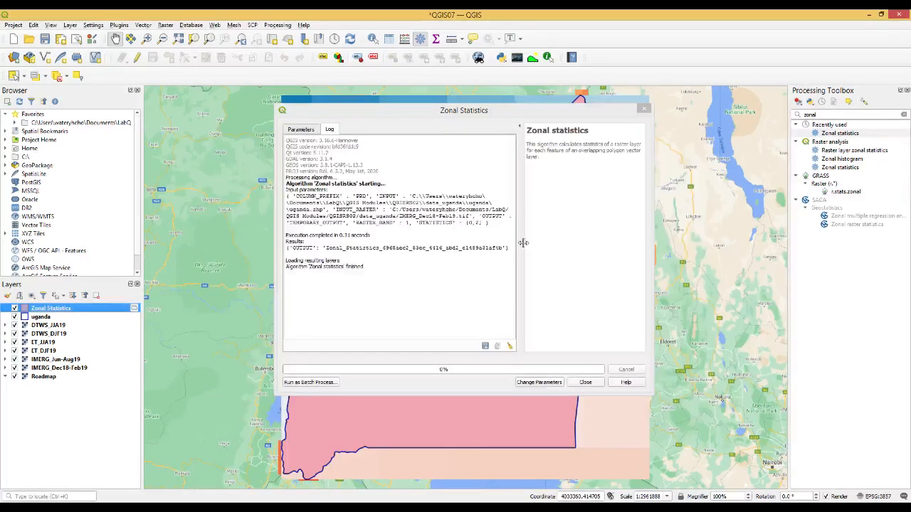
Run zonal statistics on the Zonal Statistics layer with raster IMERG_Jun-Aug19 and column prefix PRW
{"action": "left_click", "coordinate": [299, 129]}
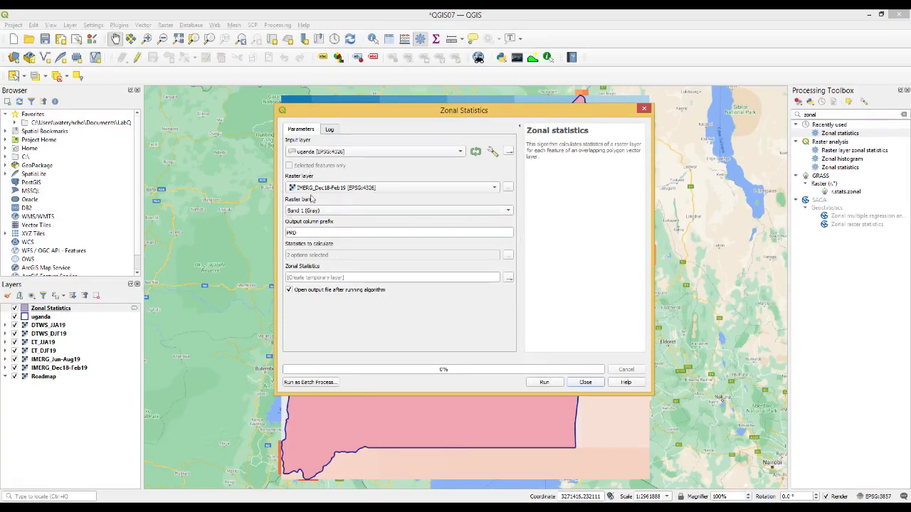
{"action": "left_click", "coordinate": [338, 155]}
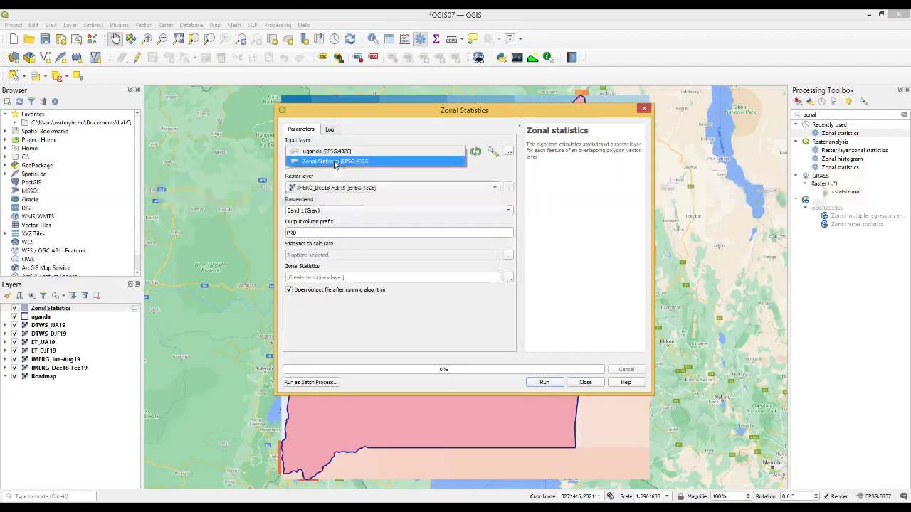
{"action": "left_click", "coordinate": [336, 161]}
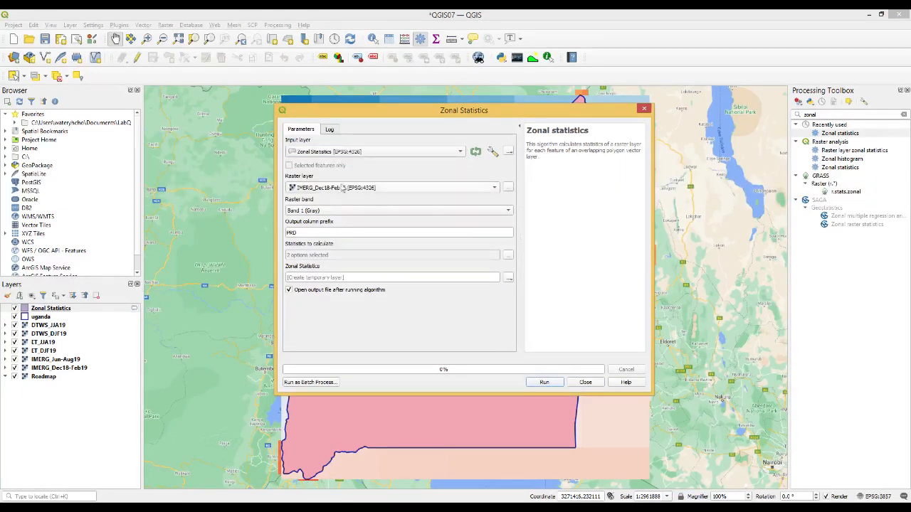
{"action": "left_click", "coordinate": [497, 187]}
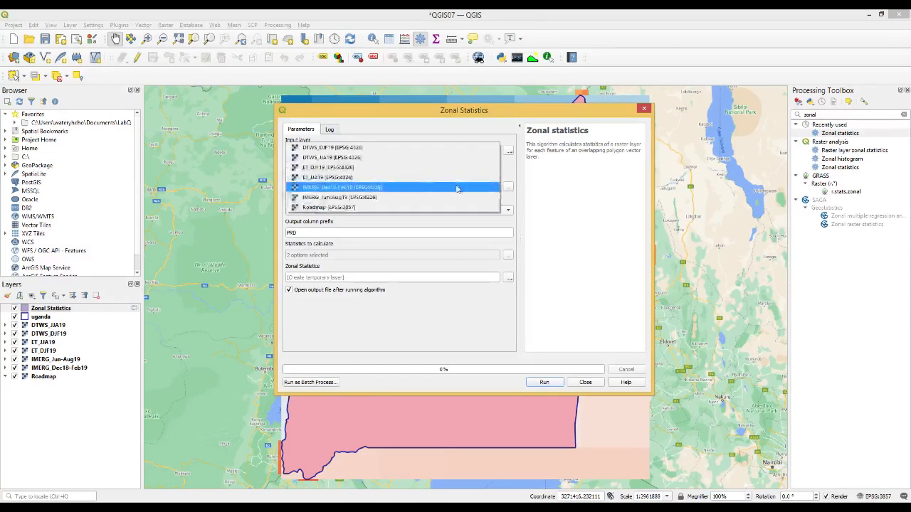
{"action": "left_click", "coordinate": [374, 198]}
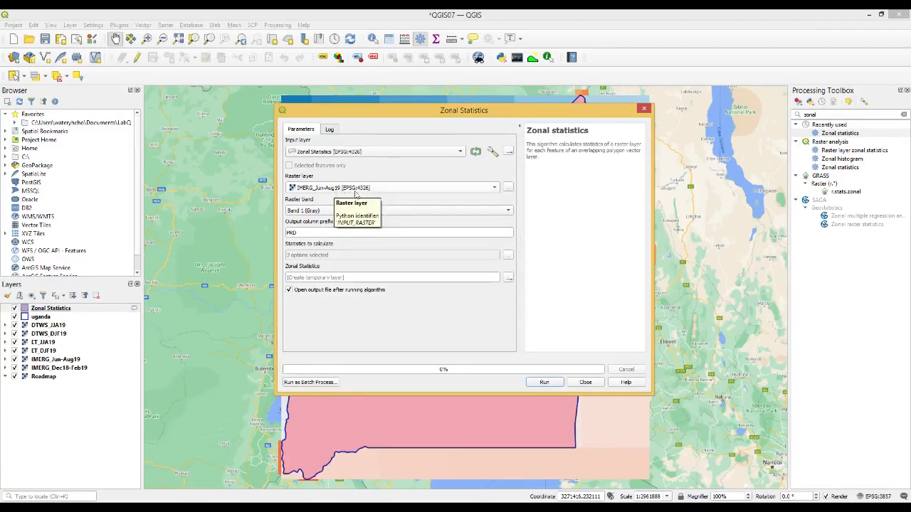
{"action": "left_click", "coordinate": [336, 232]}
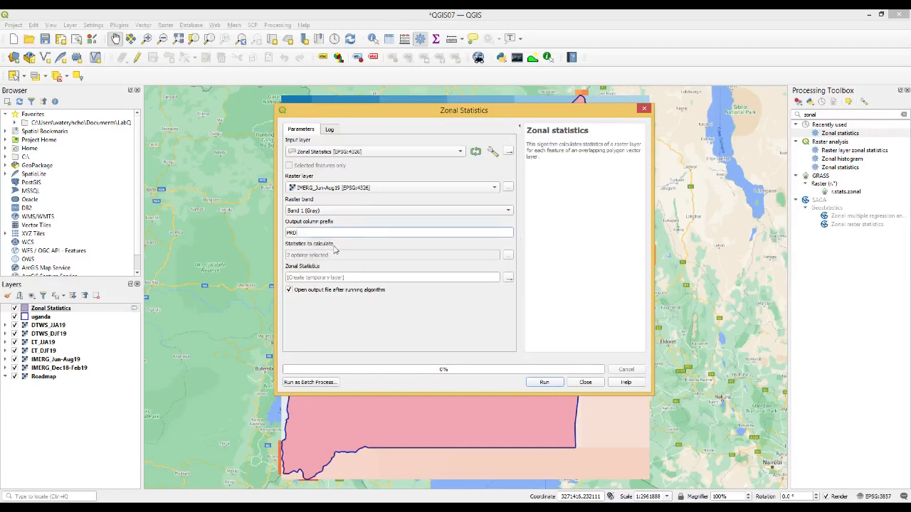
{"action": "key", "text": "BackSpace"}
{"action": "left_click", "coordinate": [555, 384]}
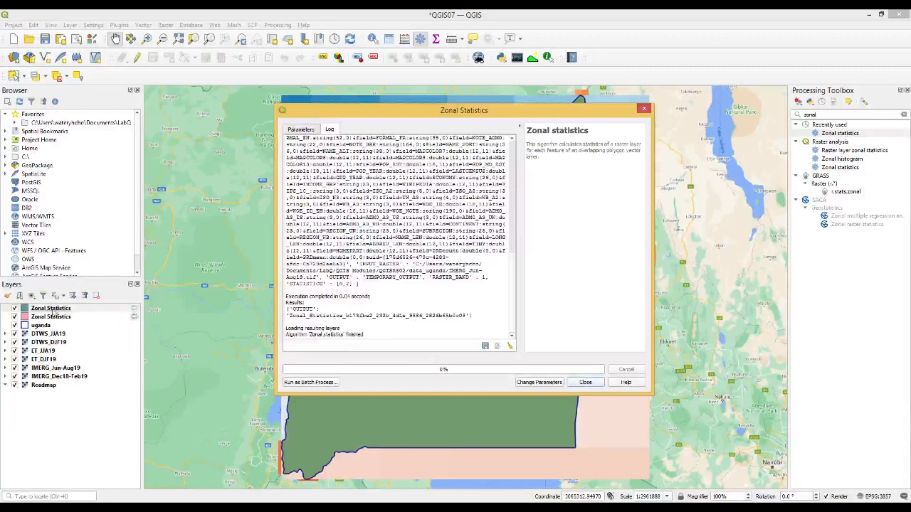
Inspect the PRD and PRW columns in the newest Zonal Statistics layer's attribute table, then close it
{"action": "right_click", "coordinate": [54, 309]}
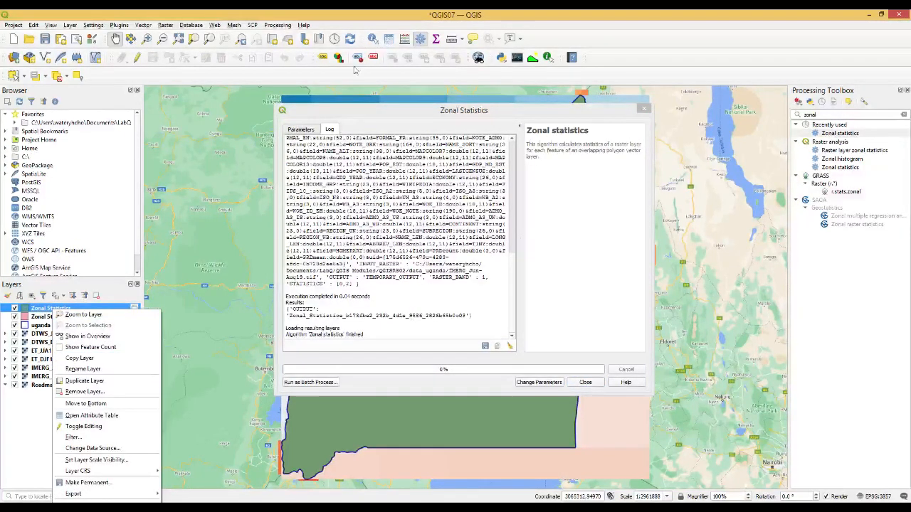
{"action": "left_click", "coordinate": [93, 416]}
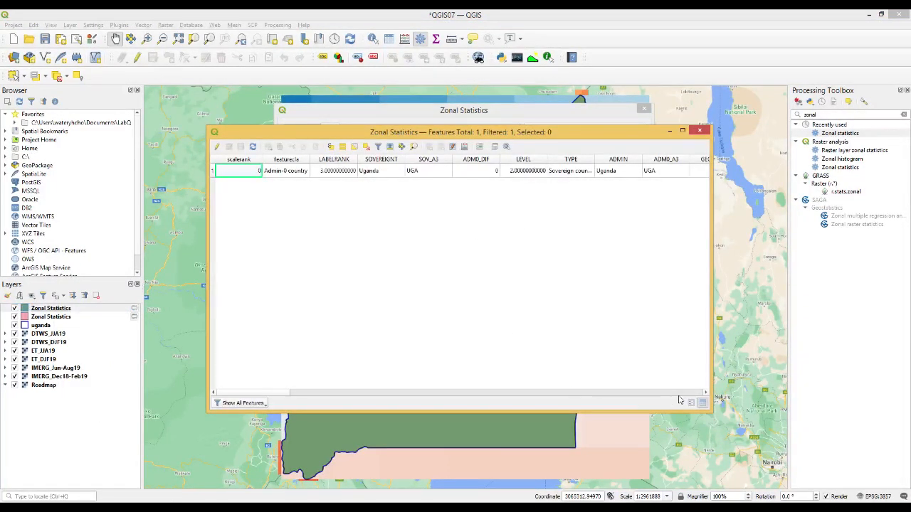
{"action": "left_click", "coordinate": [699, 393]}
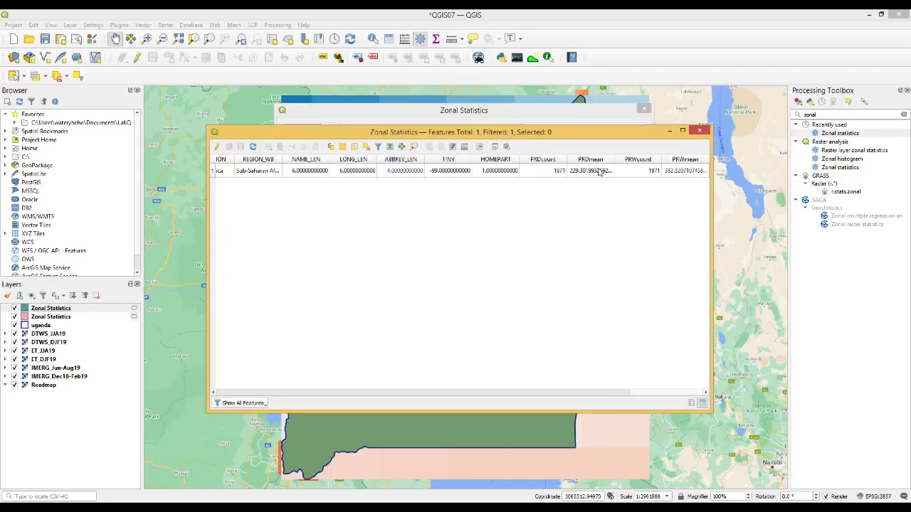
{"action": "left_click", "coordinate": [699, 133]}
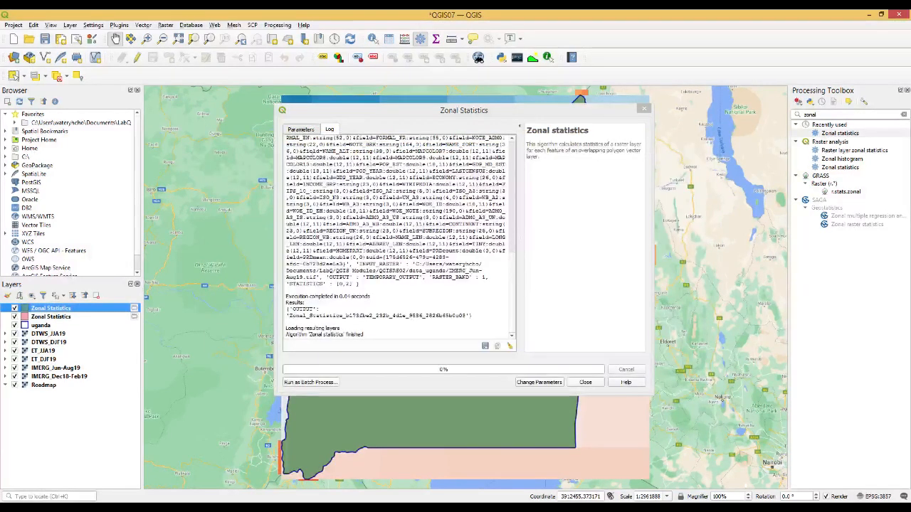
Run zonal statistics on the latest Zonal Statistics layer with raster ET_DJF19 and column prefix ETD
{"action": "left_click", "coordinate": [300, 132]}
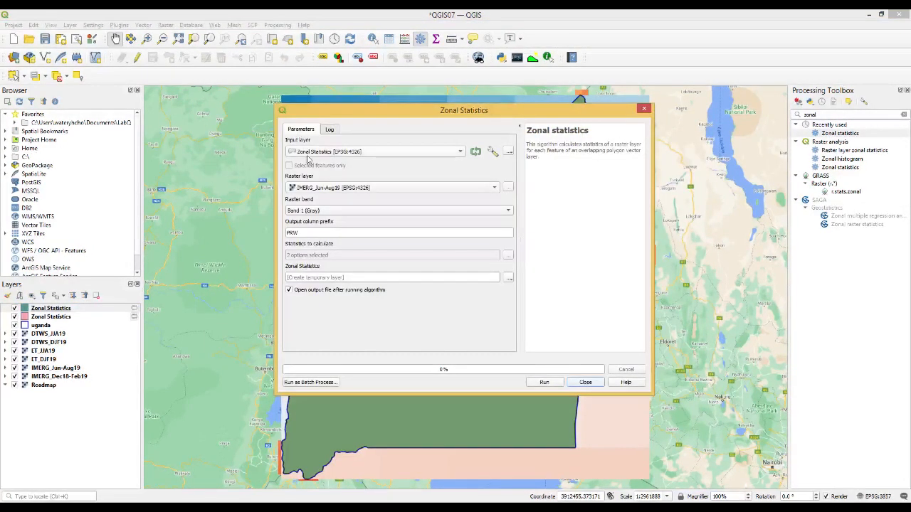
{"action": "left_click", "coordinate": [313, 154]}
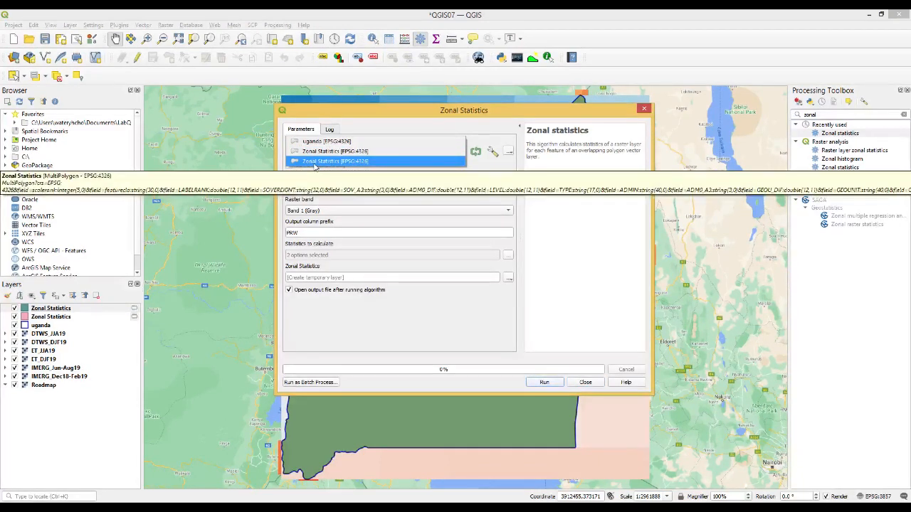
{"action": "left_click", "coordinate": [315, 162]}
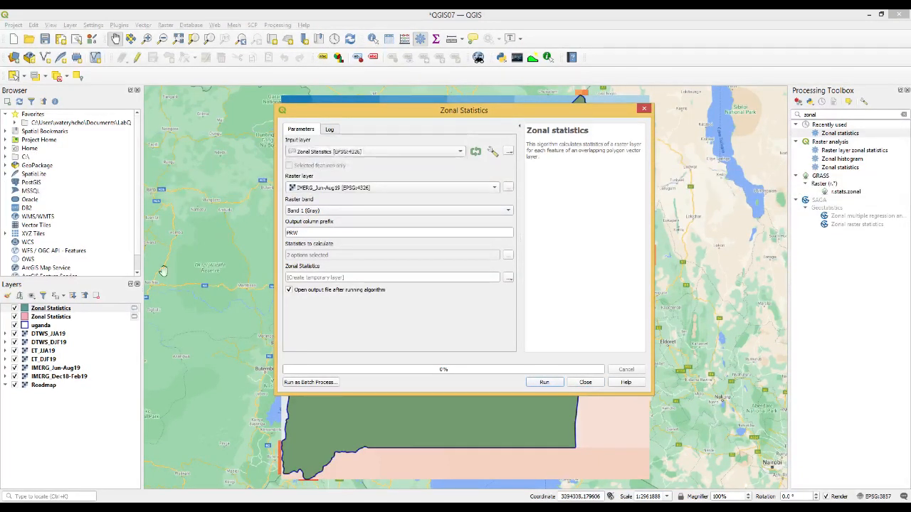
{"action": "left_click", "coordinate": [393, 190]}
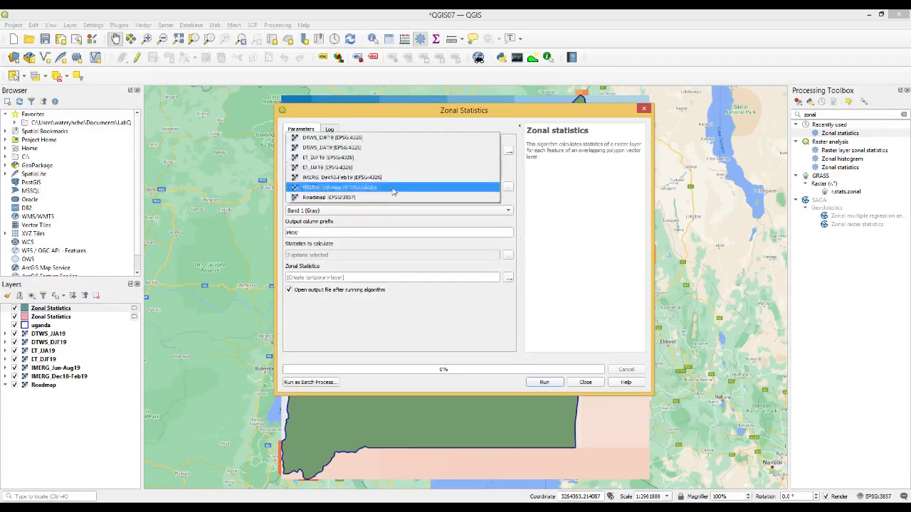
{"action": "left_click", "coordinate": [382, 158]}
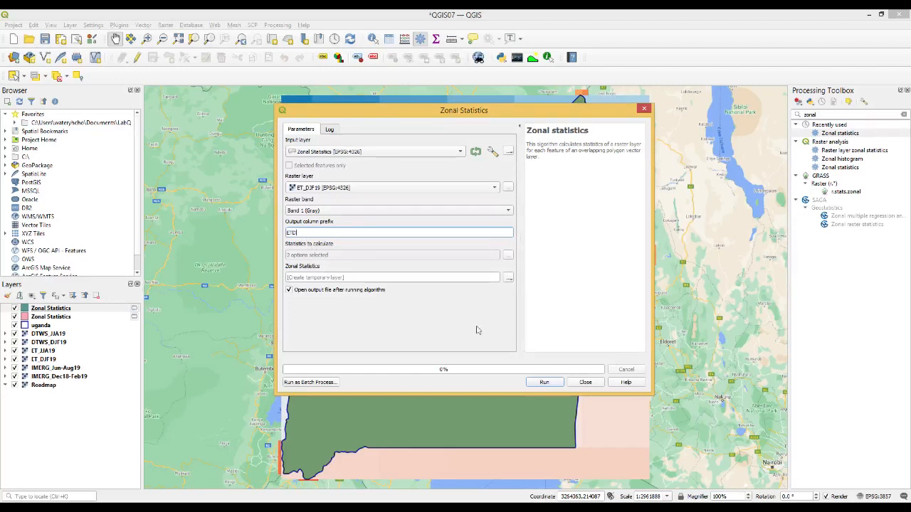
{"action": "left_click", "coordinate": [549, 383]}
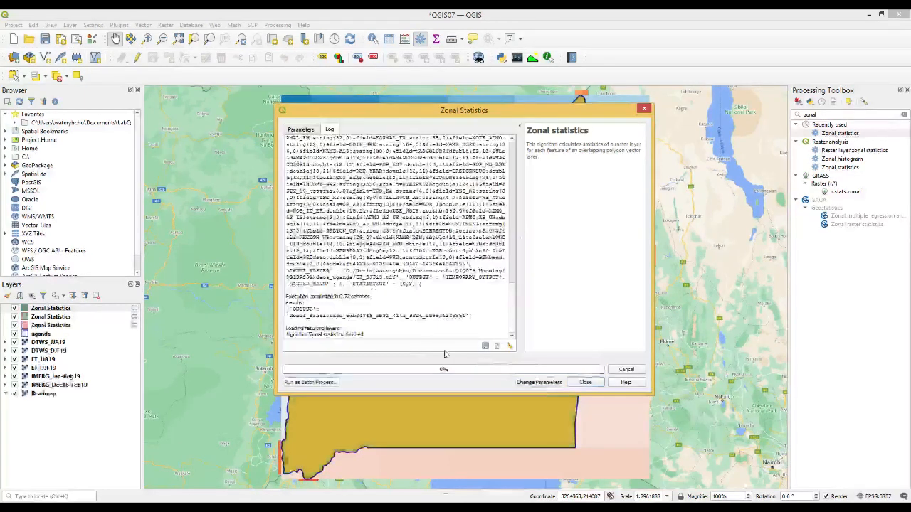
Inspect the ETD count and mean columns in the newest Zonal Statistics layer's attribute table, then close it
{"action": "left_click", "coordinate": [57, 308]}
{"action": "right_click", "coordinate": [57, 308]}
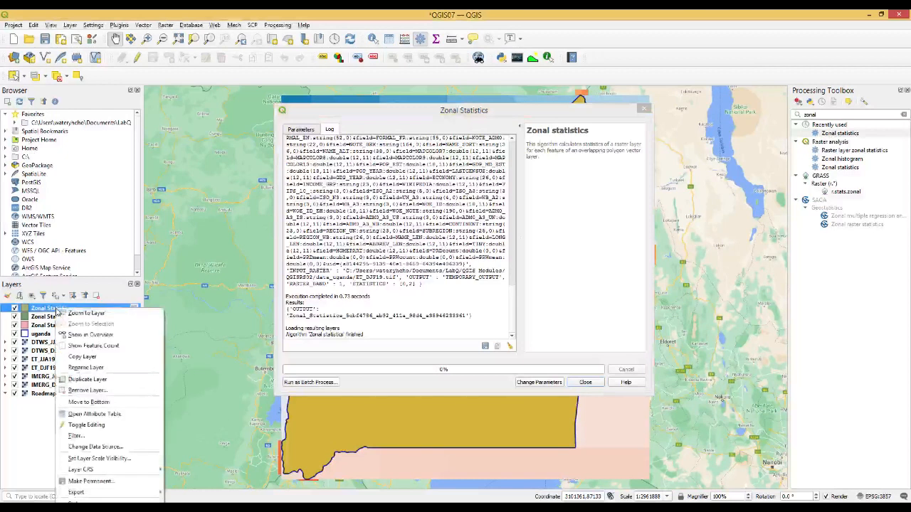
{"action": "left_click", "coordinate": [110, 414]}
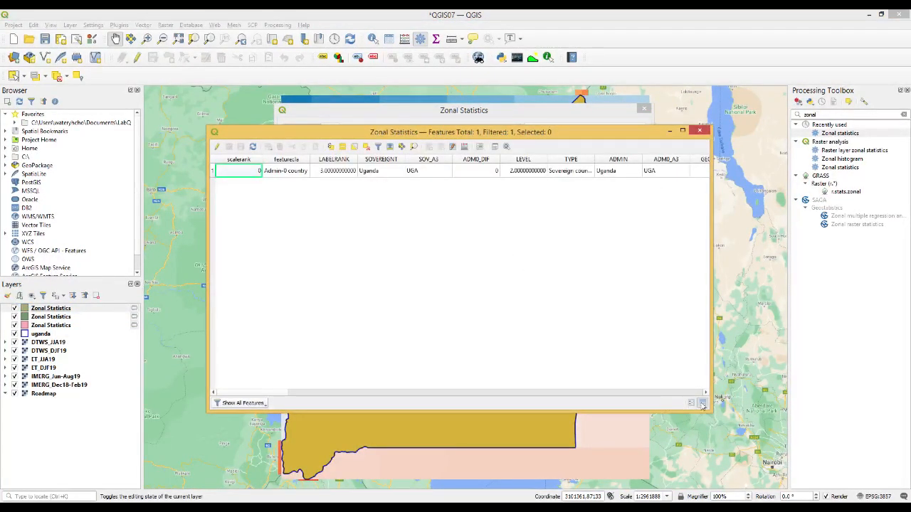
{"action": "scroll", "coordinate": [698, 396], "scroll_direction": "right", "scroll_amount": 6}
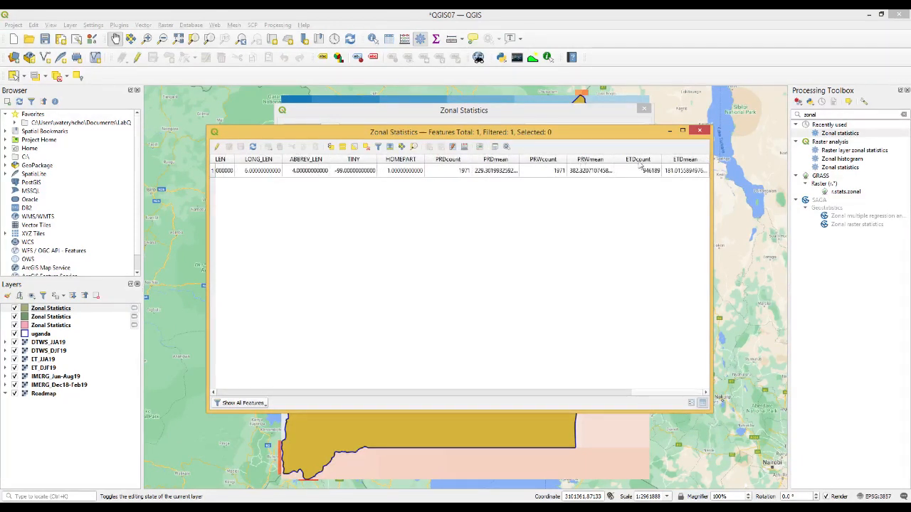
{"action": "left_click", "coordinate": [700, 131]}
Run zonal statistics on the latest Zonal Statistics layer with raster ET_JJA19 and column prefix ETW
{"action": "left_click", "coordinate": [304, 130]}
{"action": "left_click", "coordinate": [358, 153]}
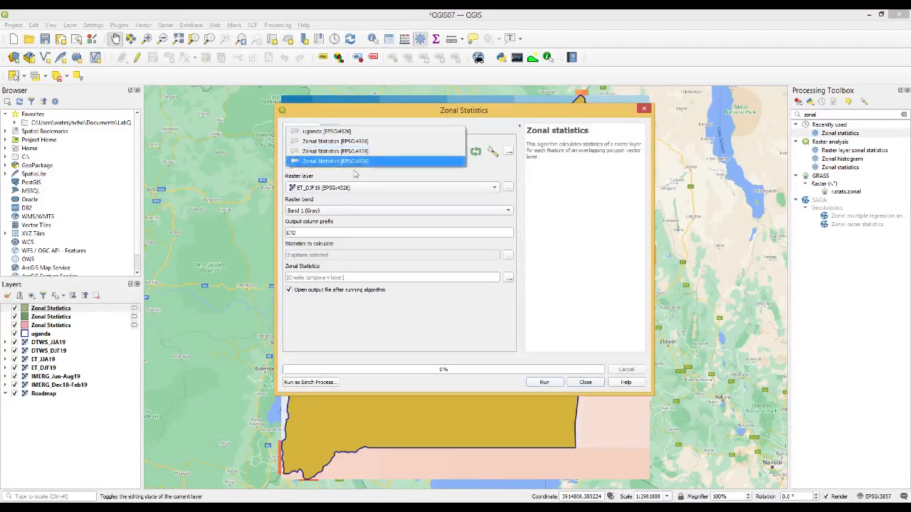
{"action": "left_click", "coordinate": [355, 165]}
{"action": "left_click", "coordinate": [375, 189]}
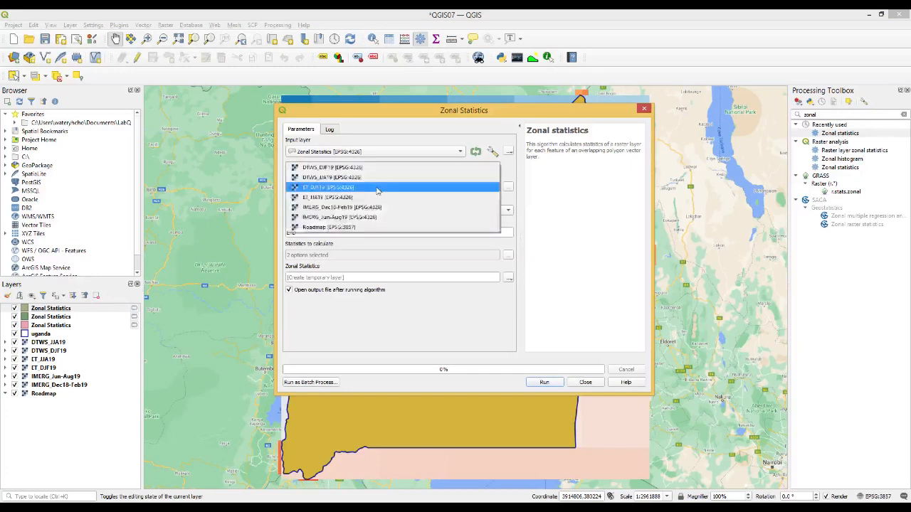
{"action": "left_click", "coordinate": [369, 198]}
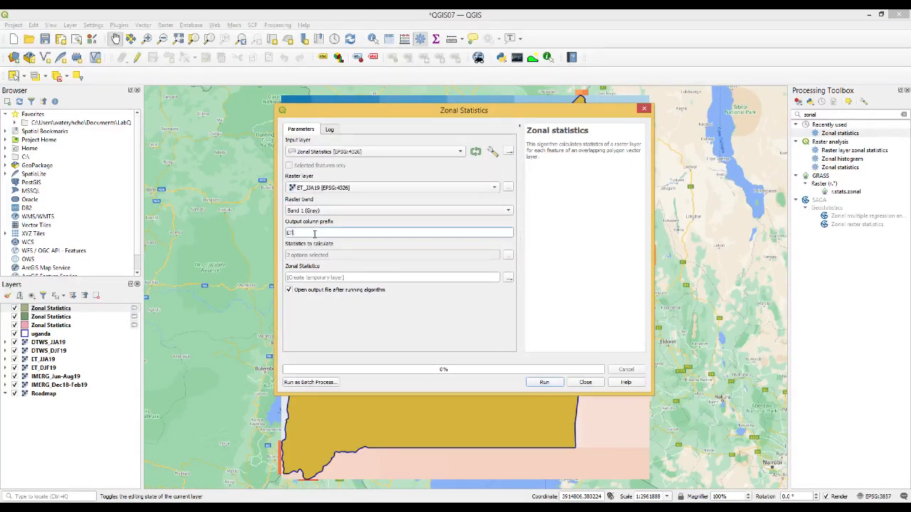
{"action": "left_click", "coordinate": [535, 387]}
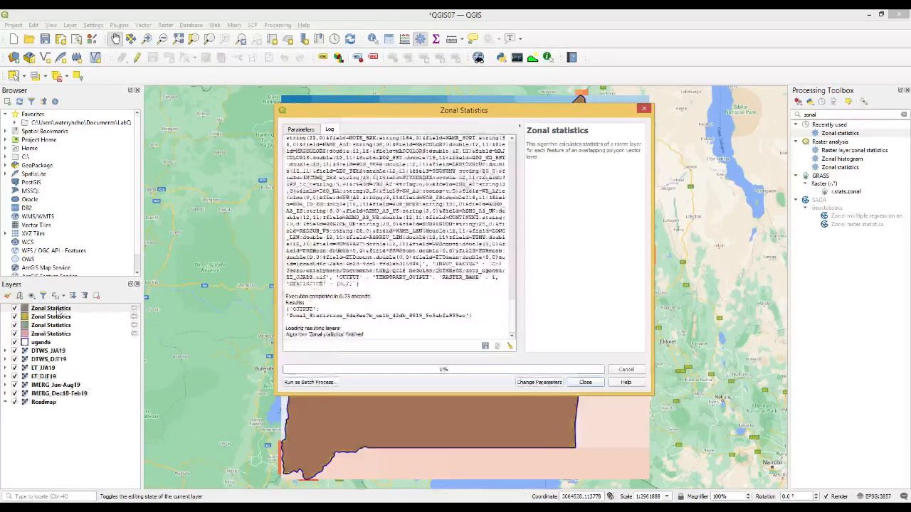
Inspect the ETW count and mean columns in the newest Zonal Statistics layer's attribute table, then close it
{"action": "right_click", "coordinate": [60, 310]}
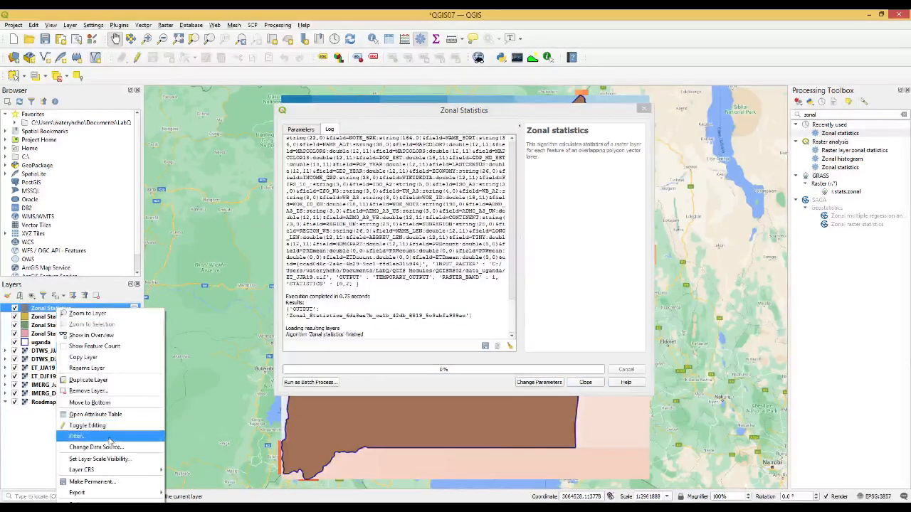
{"action": "left_click", "coordinate": [103, 414]}
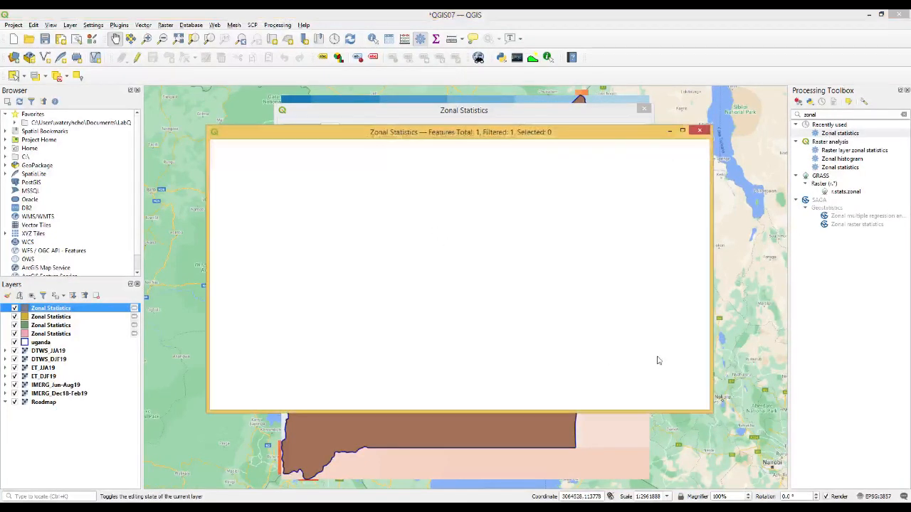
{"action": "left_click", "coordinate": [698, 393]}
{"action": "left_click", "coordinate": [699, 393]}
{"action": "left_click", "coordinate": [699, 393]}
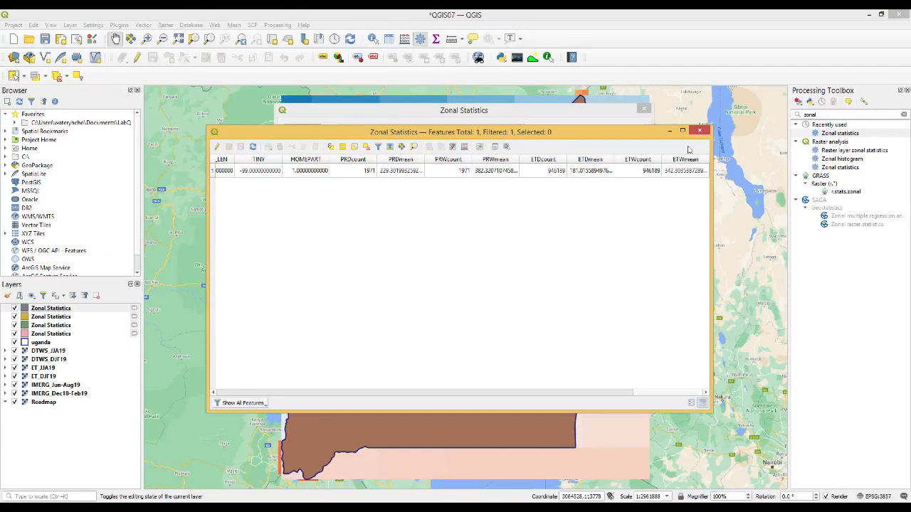
{"action": "left_click", "coordinate": [706, 129]}
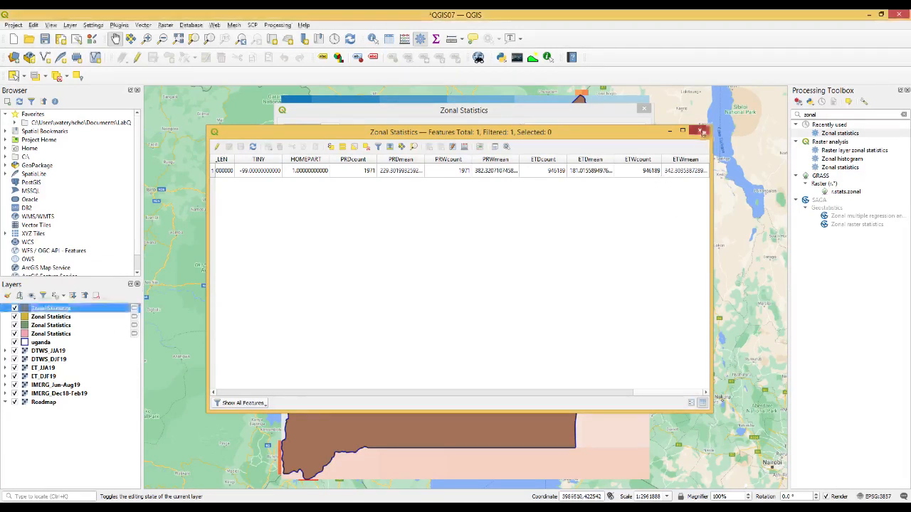
Run zonal statistics on the latest Zonal Statistics layer with raster DTWS_DJF19 and column prefix TWSD
{"action": "left_click", "coordinate": [300, 130]}
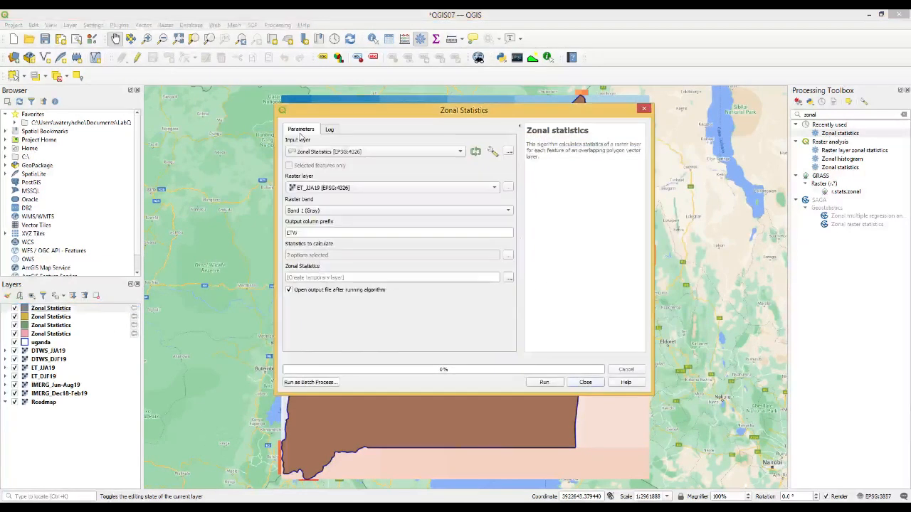
{"action": "left_click", "coordinate": [333, 153]}
{"action": "left_click", "coordinate": [340, 162]}
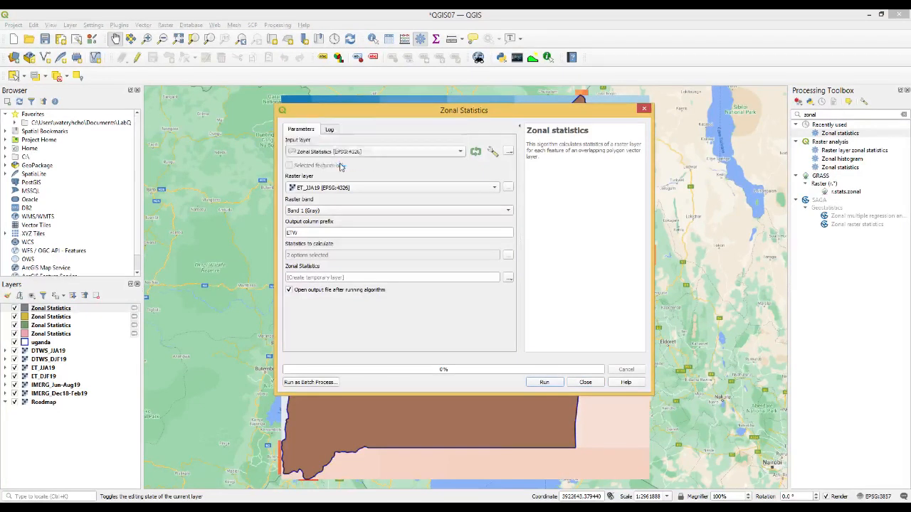
{"action": "left_click", "coordinate": [379, 189]}
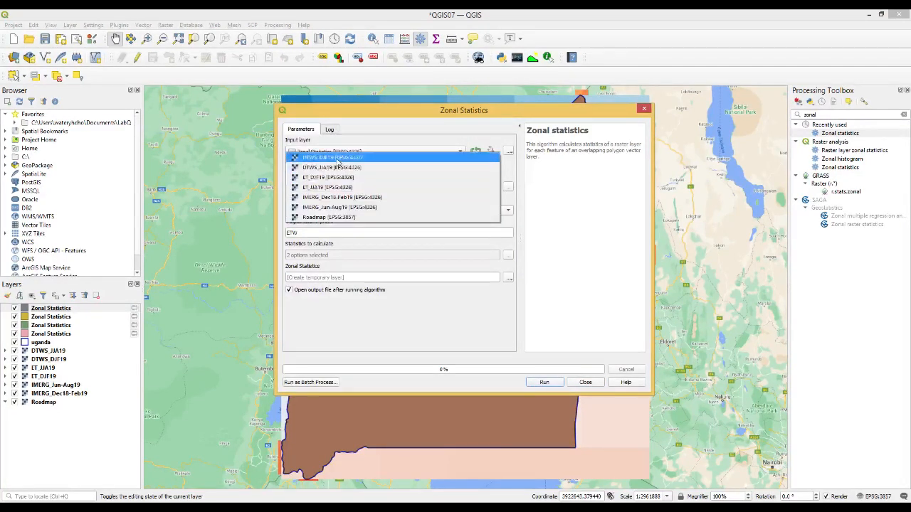
{"action": "left_click", "coordinate": [339, 159]}
{"action": "double_click", "coordinate": [331, 232]}
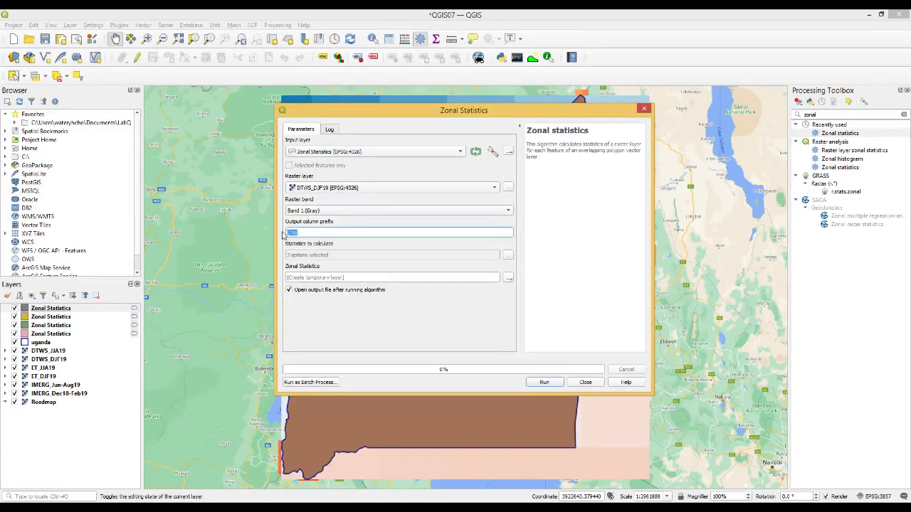
{"action": "type", "text": "TWS"}
{"action": "left_click", "coordinate": [542, 382]}
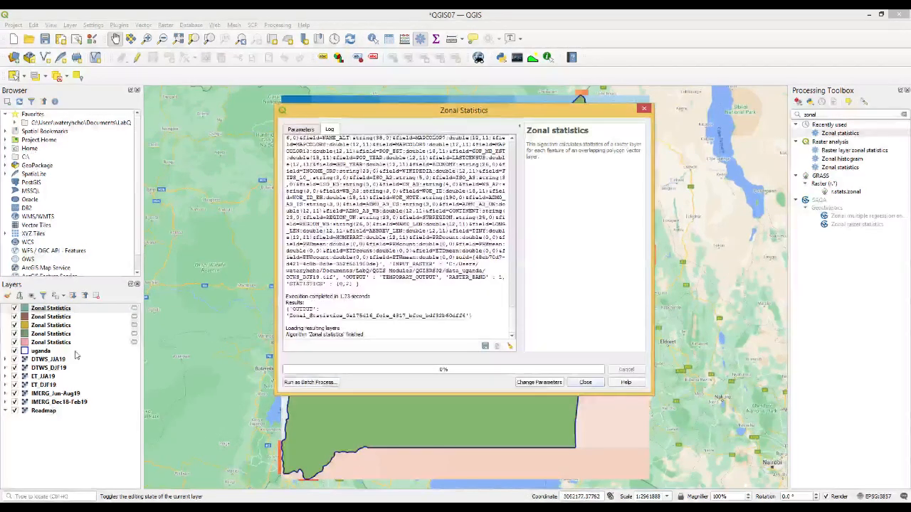
Inspect the TWSD count and mean columns in the newest Zonal Statistics layer's attribute table, then close it
{"action": "right_click", "coordinate": [49, 309]}
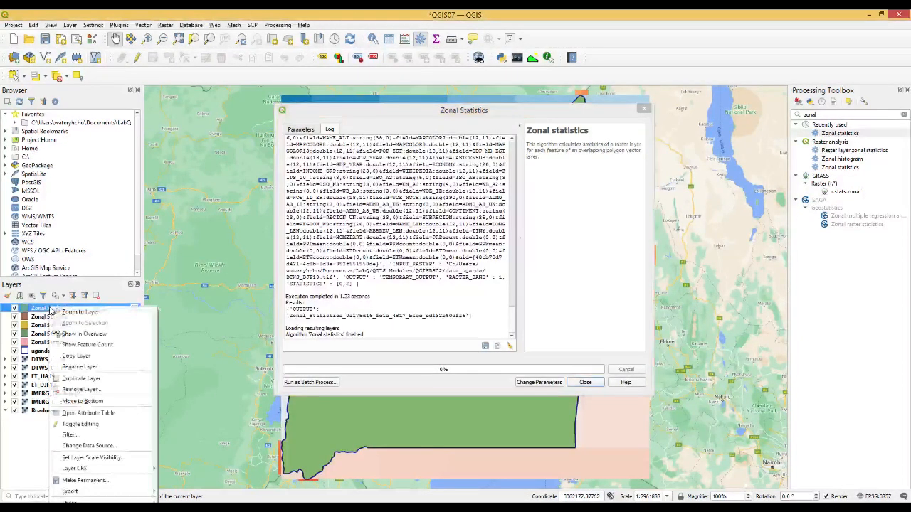
{"action": "left_click", "coordinate": [97, 413]}
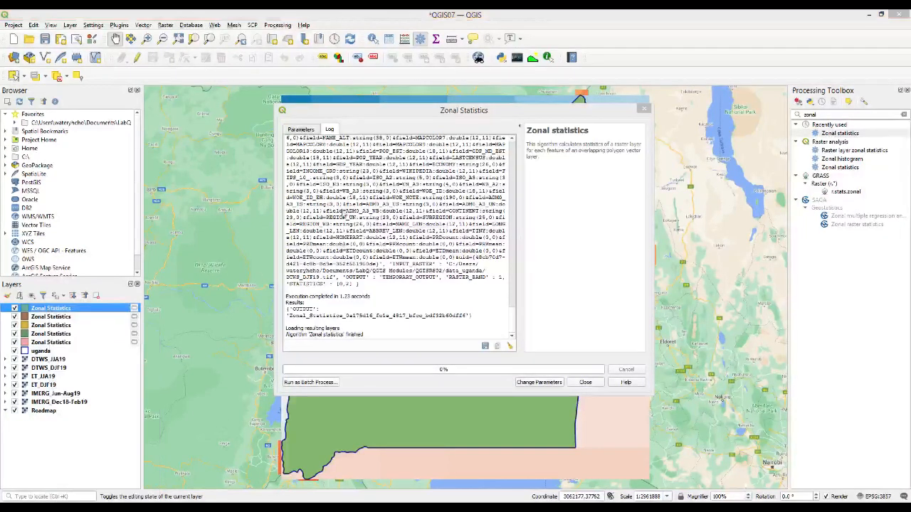
{"action": "left_click", "coordinate": [692, 392]}
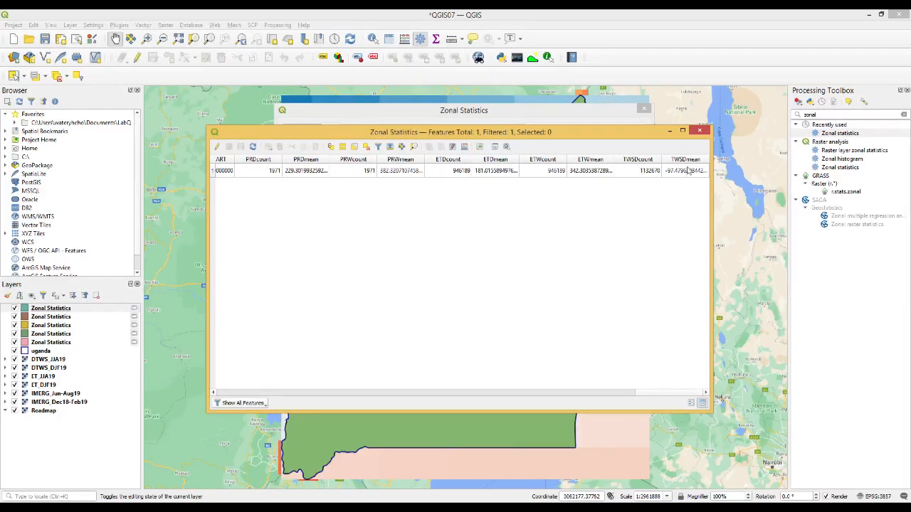
{"action": "left_click", "coordinate": [702, 132]}
Run zonal statistics on the latest Zonal Statistics layer with raster DTWS_JJA19 and column prefix TWSW
{"action": "left_click", "coordinate": [309, 130]}
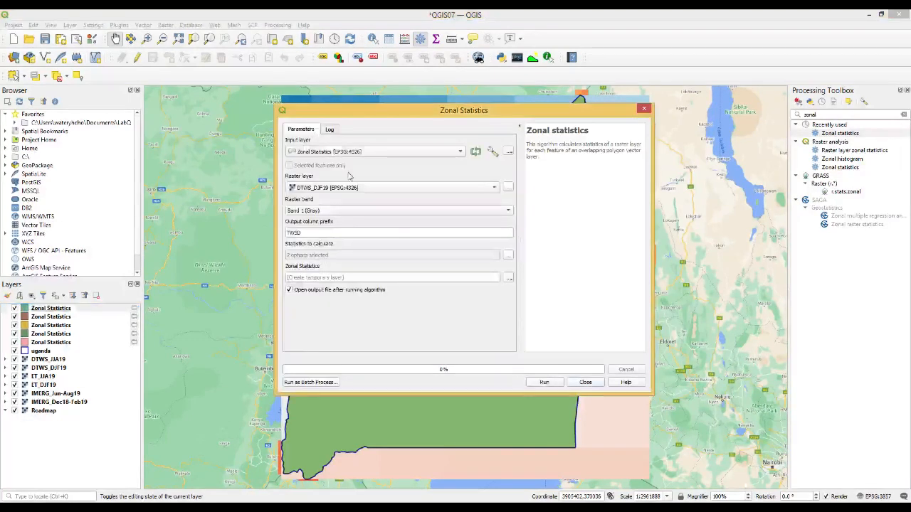
{"action": "left_click", "coordinate": [366, 153]}
{"action": "left_click", "coordinate": [369, 162]}
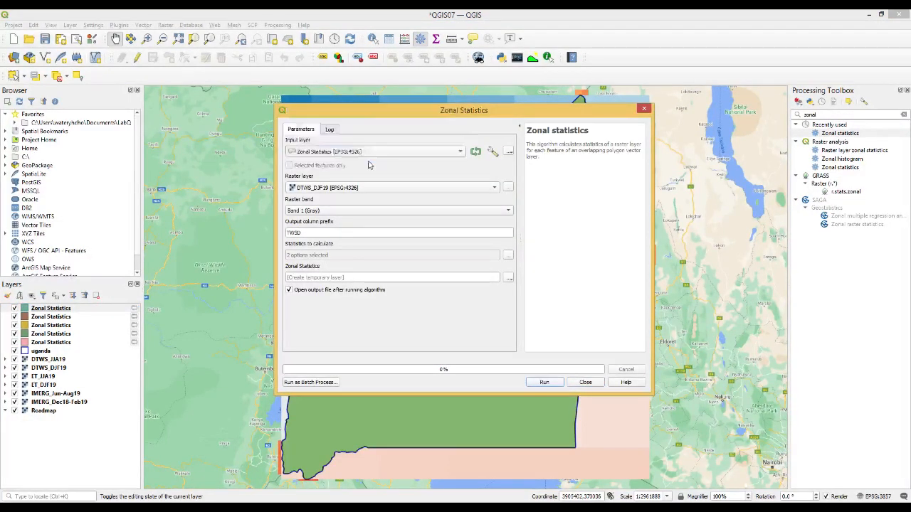
{"action": "left_click", "coordinate": [369, 189]}
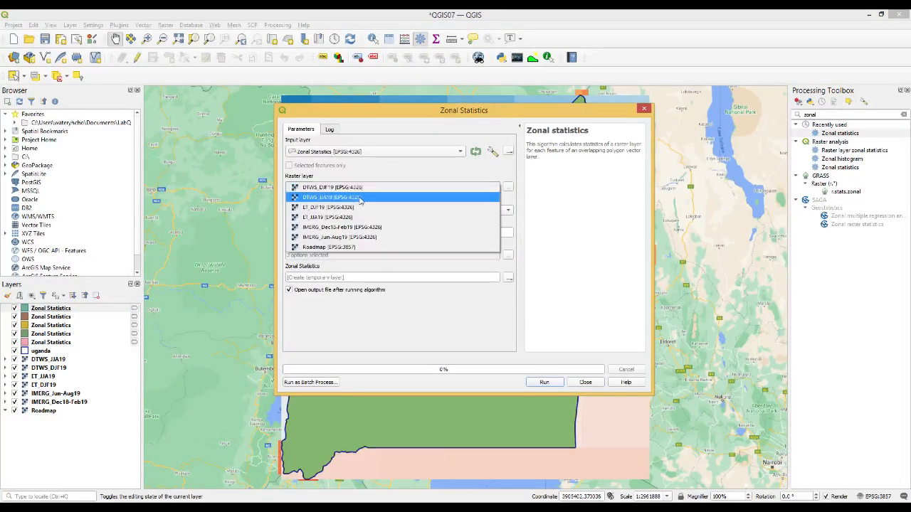
{"action": "left_click", "coordinate": [361, 199]}
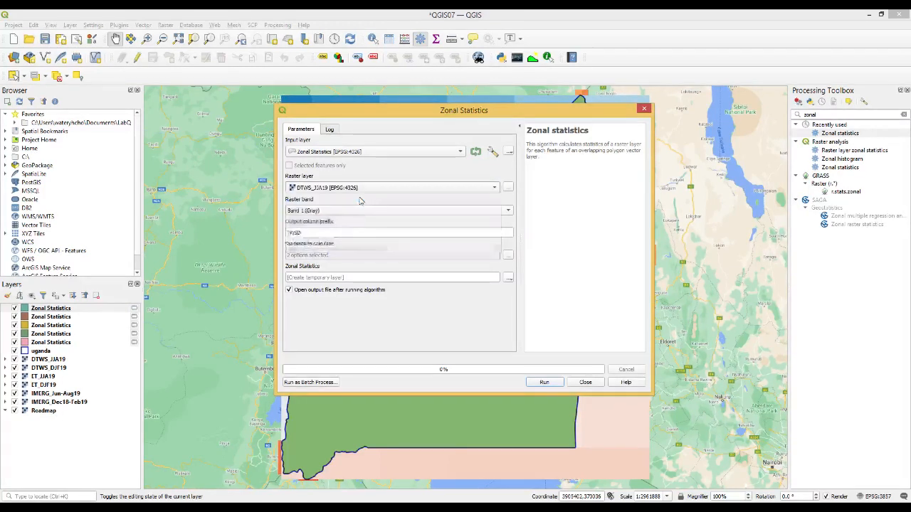
{"action": "left_click", "coordinate": [337, 232]}
{"action": "type", "text": "TWSW"}
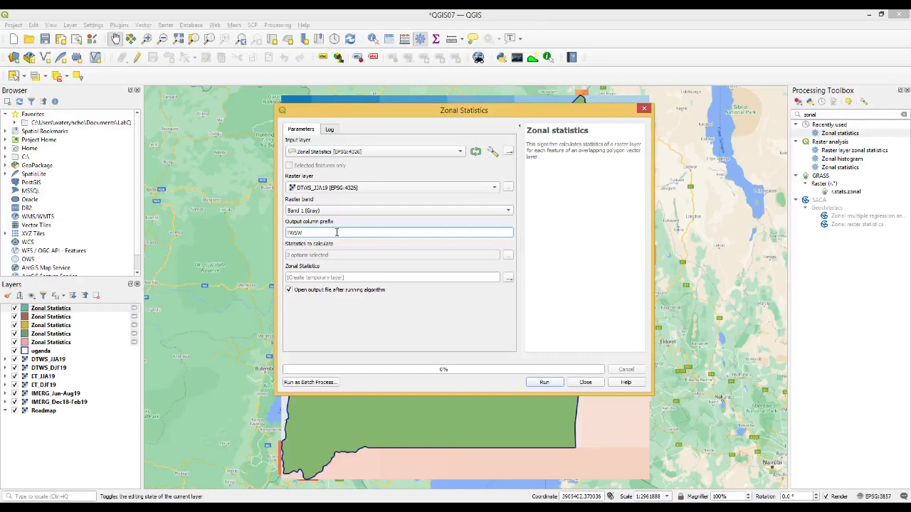
{"action": "left_click", "coordinate": [550, 384]}
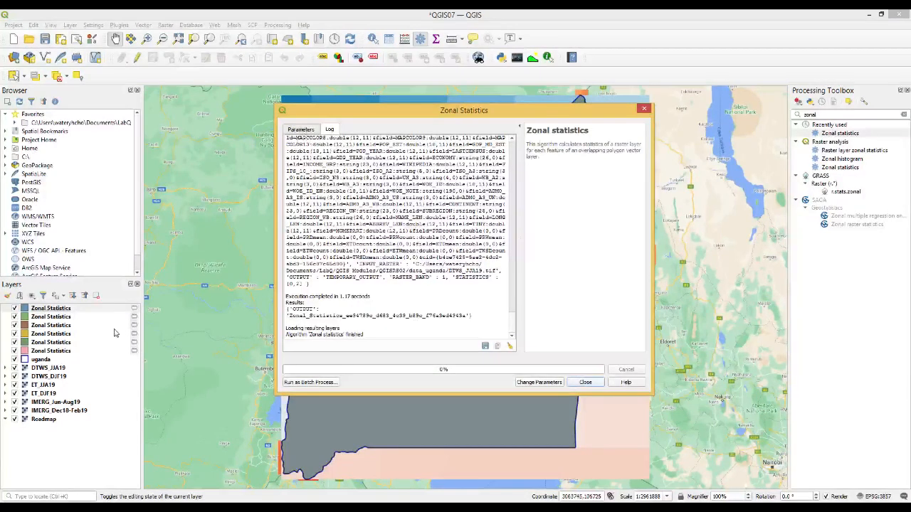
Review all PRD, PRW, ETD, ETW, TWSD and TWSW columns in the final Zonal Statistics layer's attribute table, then close it
{"action": "left_click", "coordinate": [62, 308]}
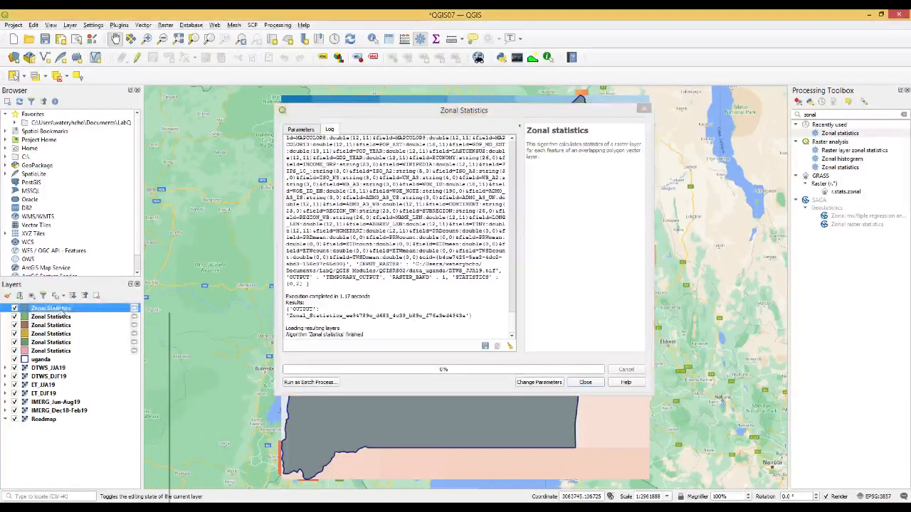
{"action": "right_click", "coordinate": [62, 309]}
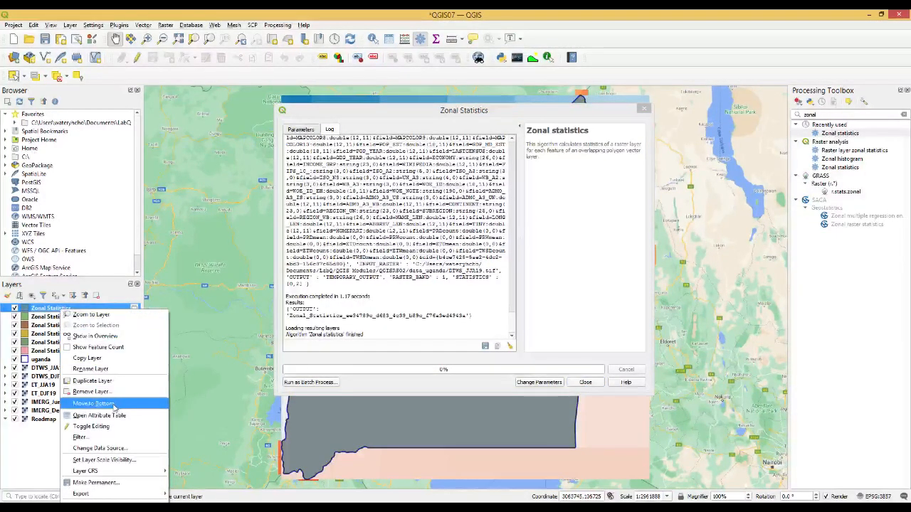
{"action": "left_click", "coordinate": [91, 426]}
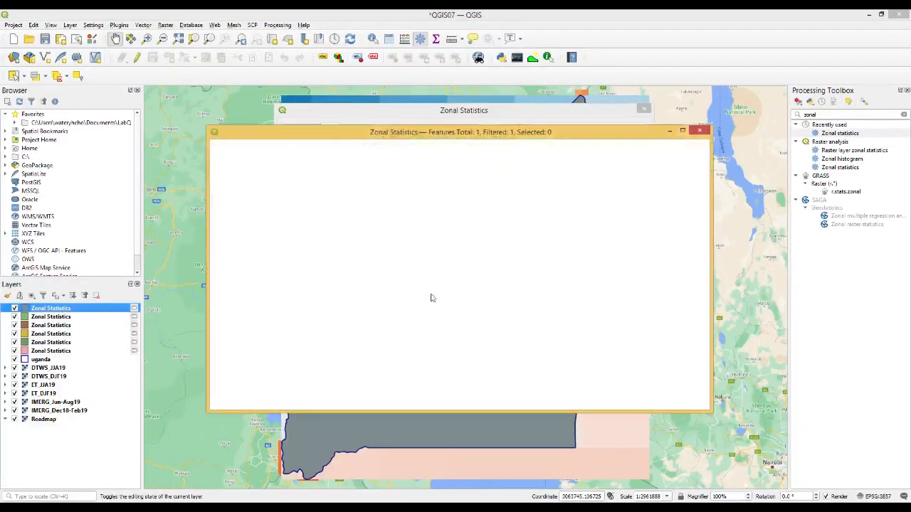
{"action": "scroll", "coordinate": [537, 395], "scroll_direction": "right", "scroll_amount": 5}
{"action": "scroll", "coordinate": [537, 400], "scroll_direction": "right", "scroll_amount": 10}
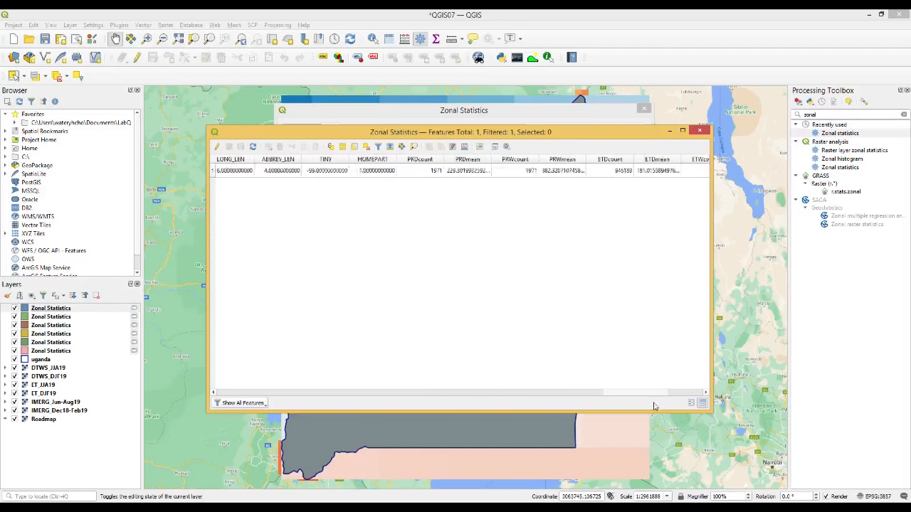
{"action": "left_click_drag", "start_coordinate": [685, 410], "coordinate": [714, 414]}
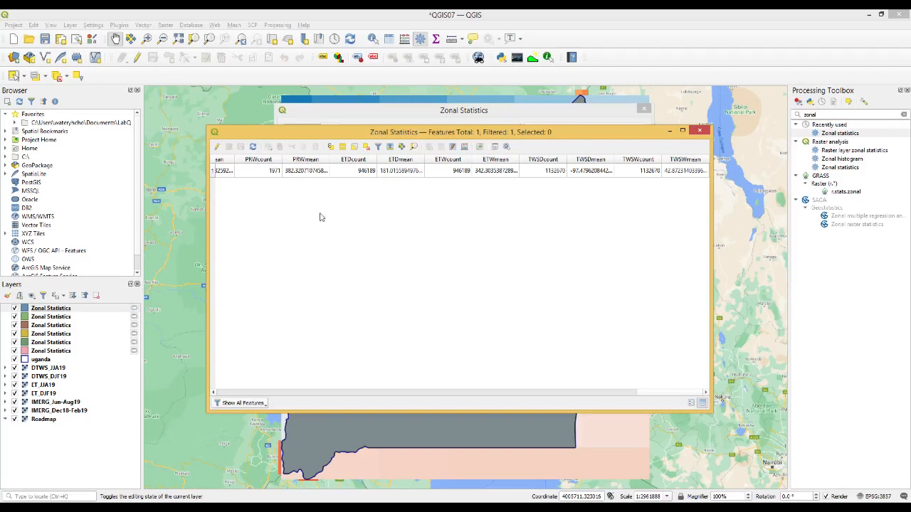
{"action": "scroll", "coordinate": [653, 396], "scroll_direction": "left", "scroll_amount": 3}
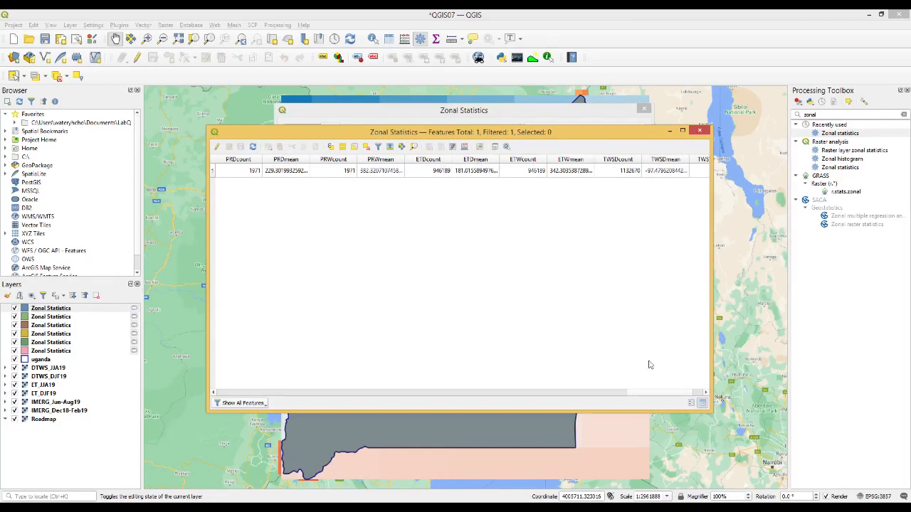
{"action": "left_click_drag", "start_coordinate": [664, 393], "coordinate": [679, 392]}
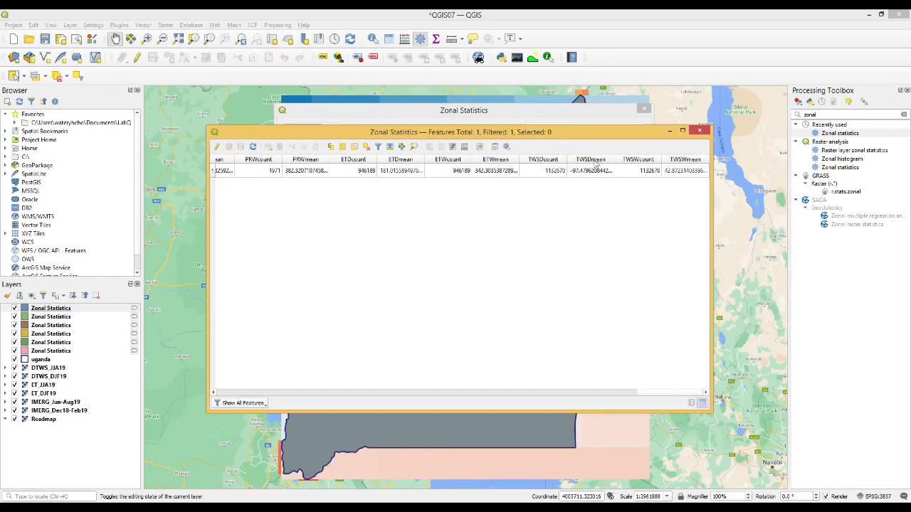
{"action": "left_click", "coordinate": [700, 132]}
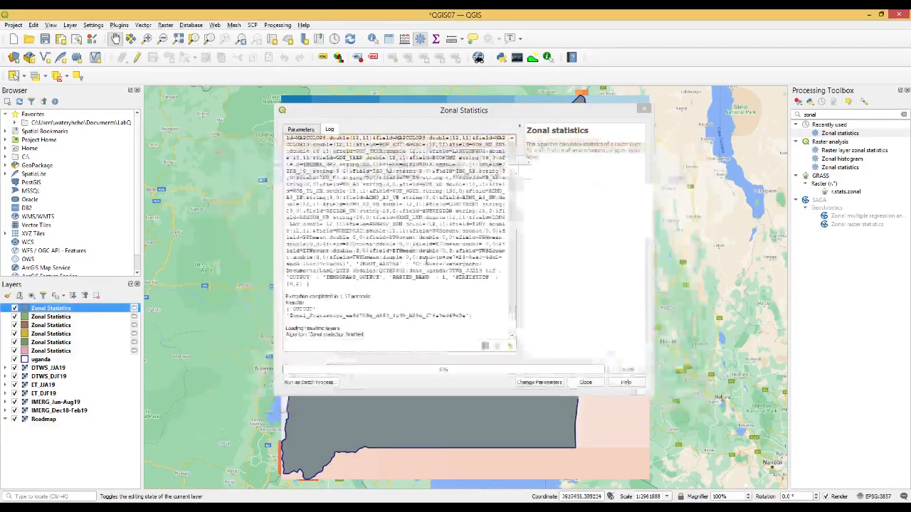
Remove the five older Zonal Statistics layers, keeping only the newest one, and close the Zonal Statistics tool
{"action": "left_click", "coordinate": [61, 318]}
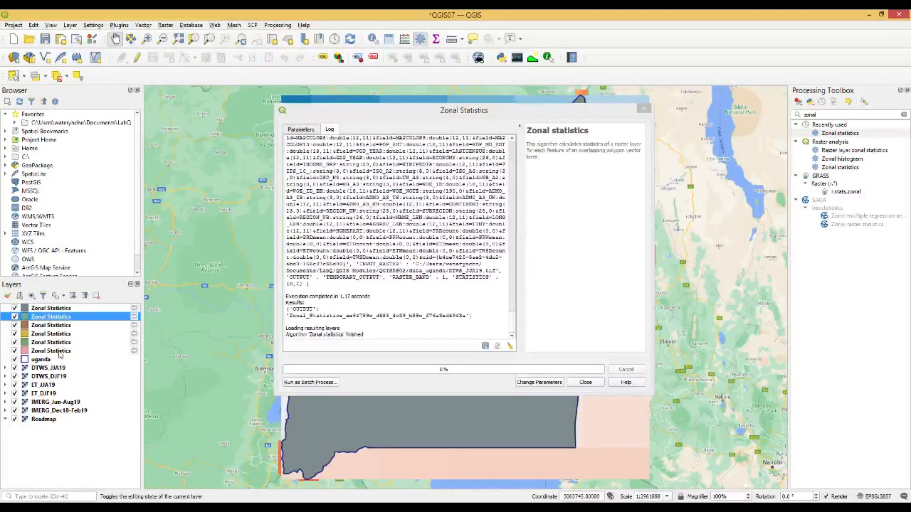
{"action": "left_click", "coordinate": [60, 353], "text": "shift"}
{"action": "right_click", "coordinate": [60, 351]}
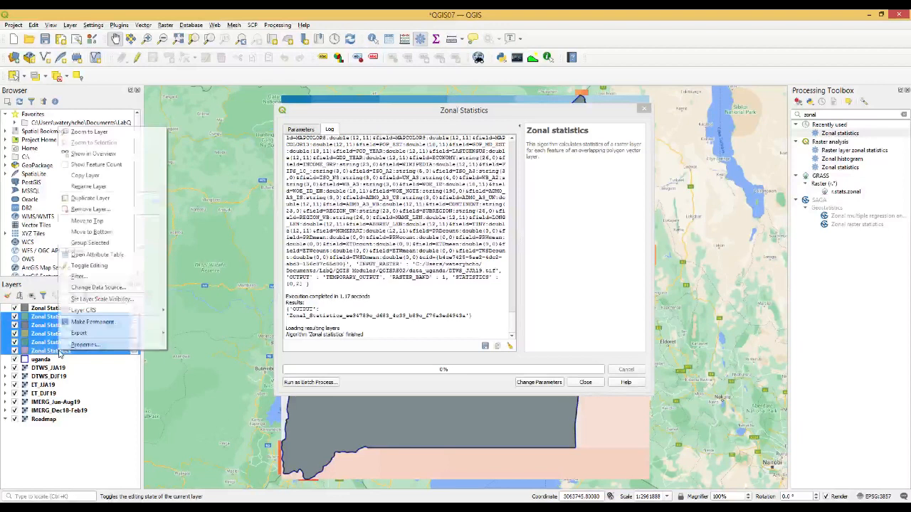
{"action": "left_click", "coordinate": [106, 212]}
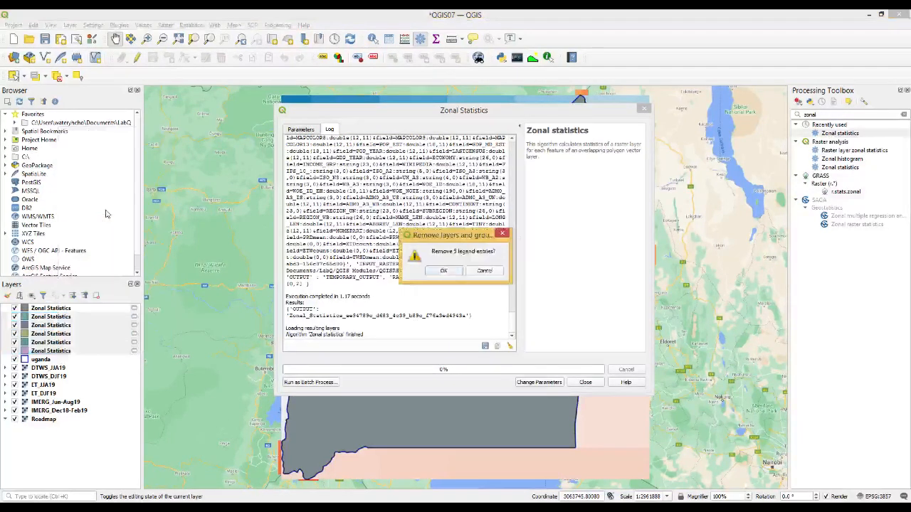
{"action": "left_click", "coordinate": [443, 275]}
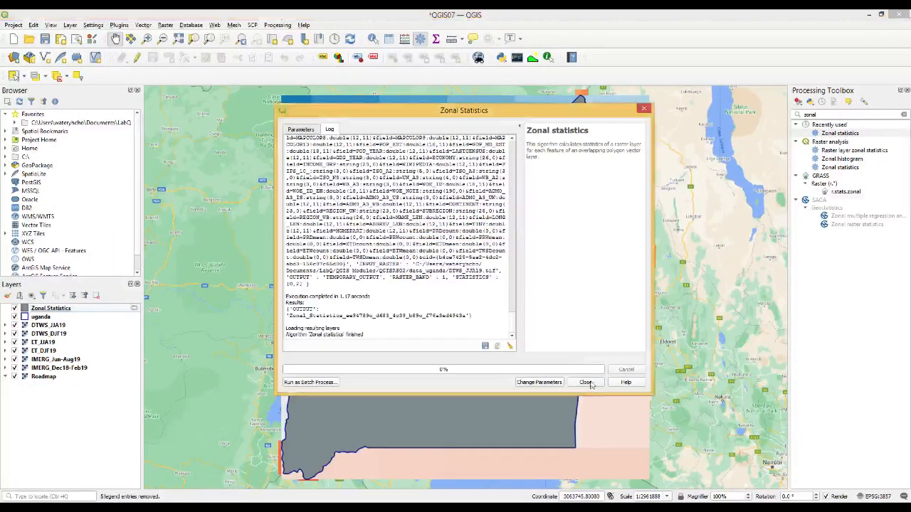
{"action": "left_click", "coordinate": [585, 383]}
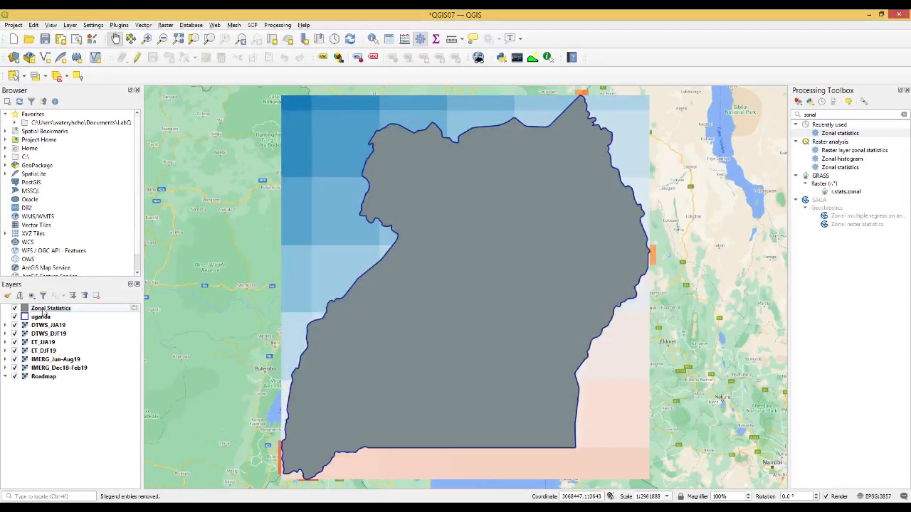
Make the remaining Zonal Statistics scratch layer permanent as an ESRI Shapefile named statistics in the data_uganda/uganda folder
{"action": "left_click", "coordinate": [134, 309]}
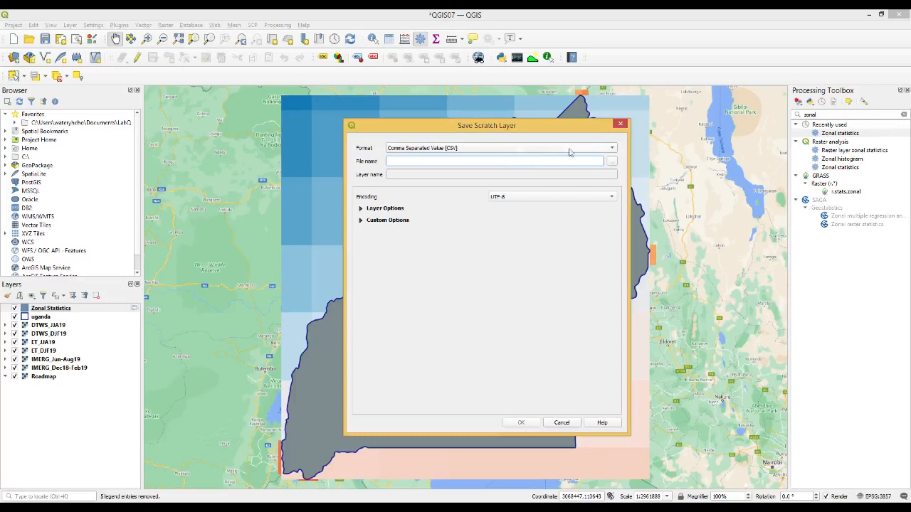
{"action": "left_click", "coordinate": [590, 148]}
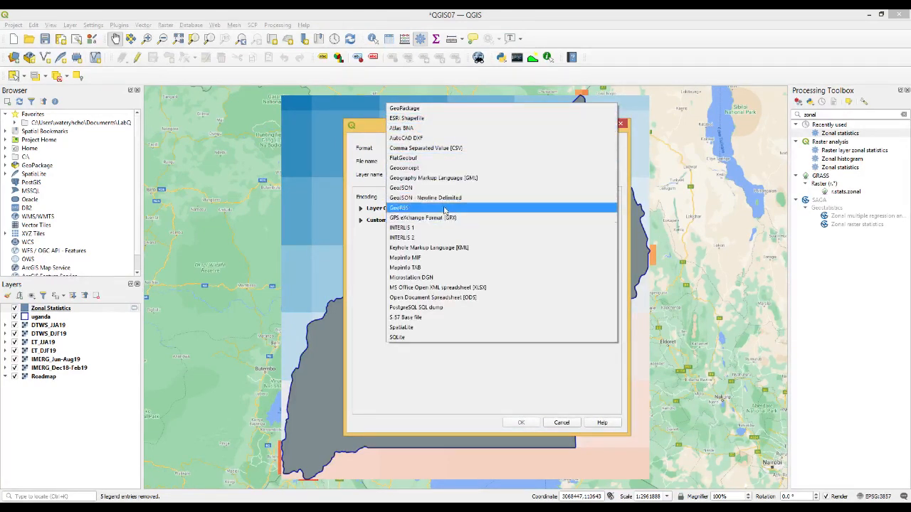
{"action": "left_click", "coordinate": [419, 119]}
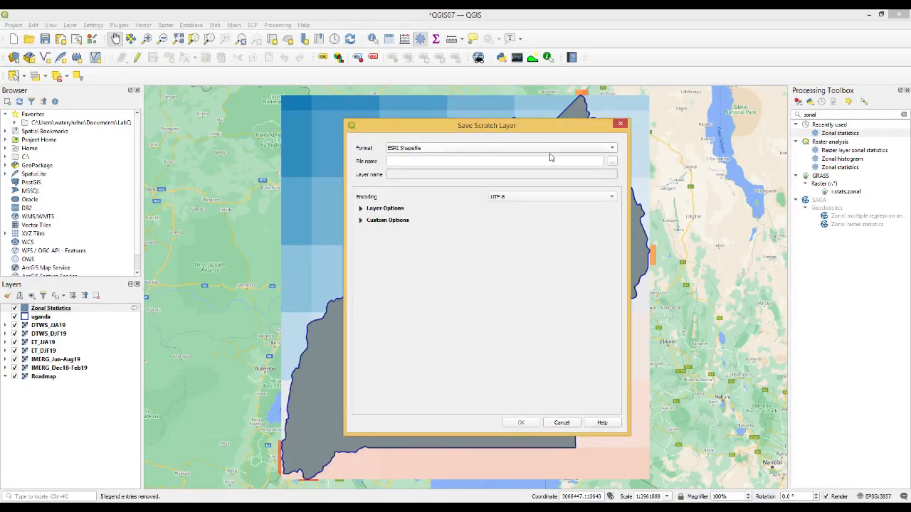
{"action": "left_click", "coordinate": [610, 162]}
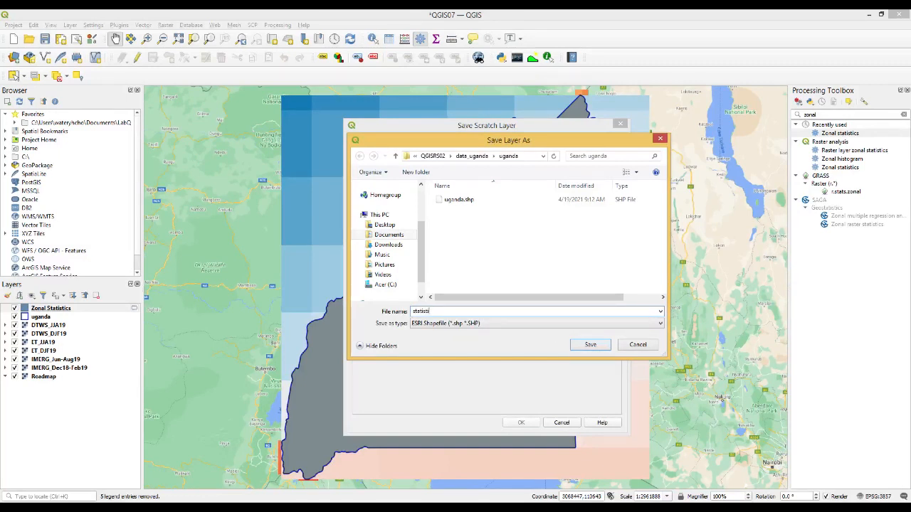
{"action": "left_click", "coordinate": [603, 344]}
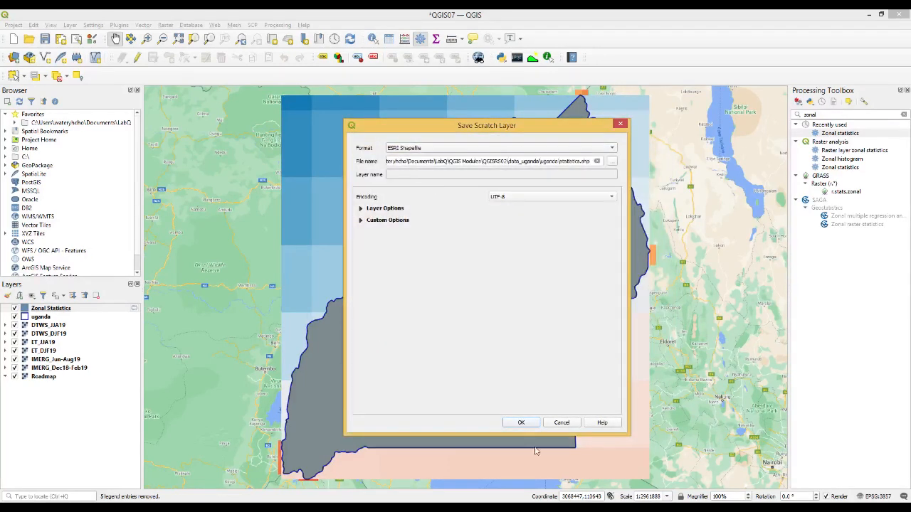
{"action": "left_click", "coordinate": [528, 424]}
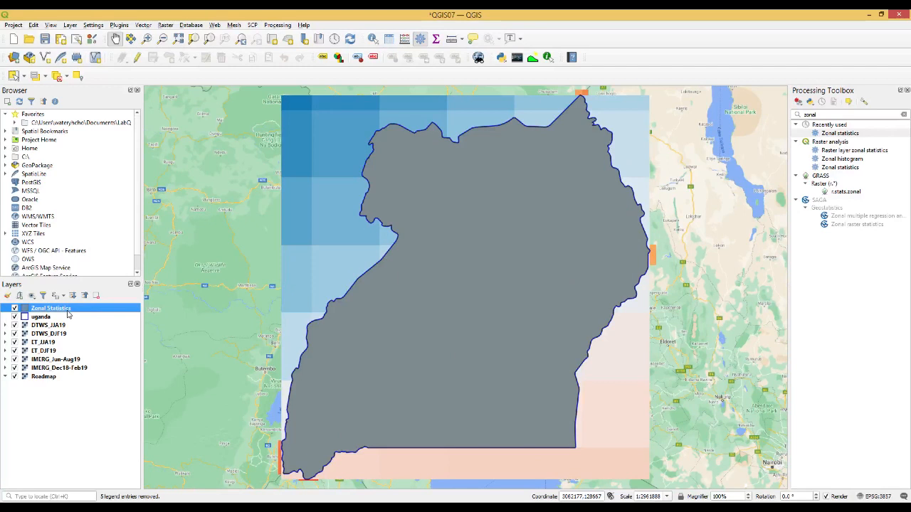
In the Field Calculator for the Zonal Statistics layer, define a new decimal number field named Area with length 20 and precision 2
{"action": "right_click", "coordinate": [68, 311]}
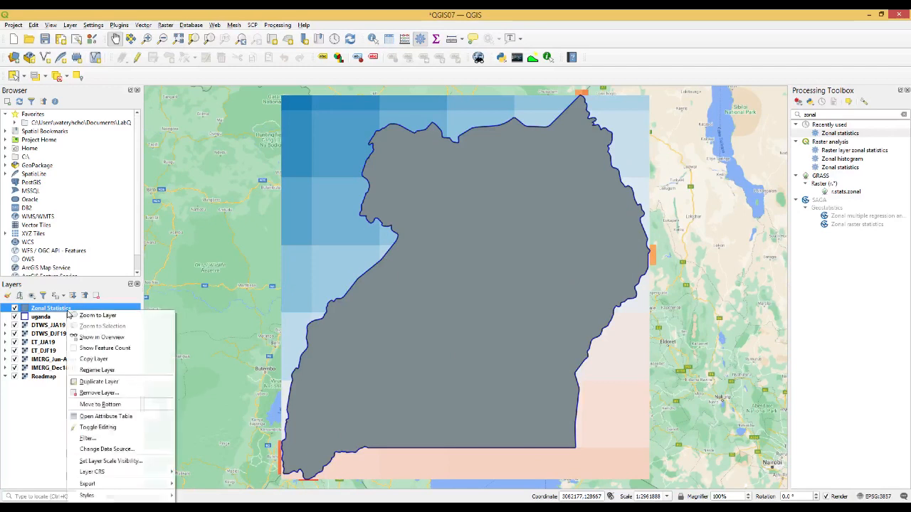
{"action": "left_click", "coordinate": [105, 416]}
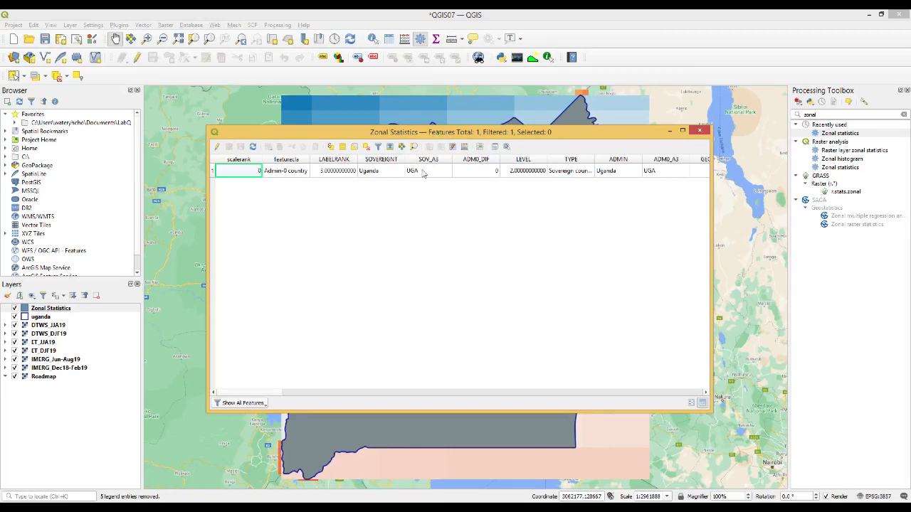
{"action": "left_click_drag", "start_coordinate": [261, 392], "coordinate": [683, 409]}
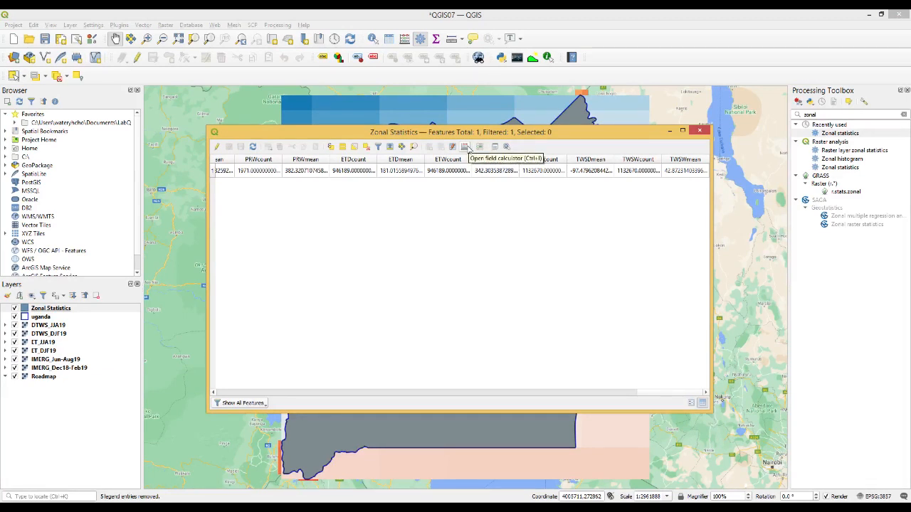
{"action": "left_click", "coordinate": [466, 147]}
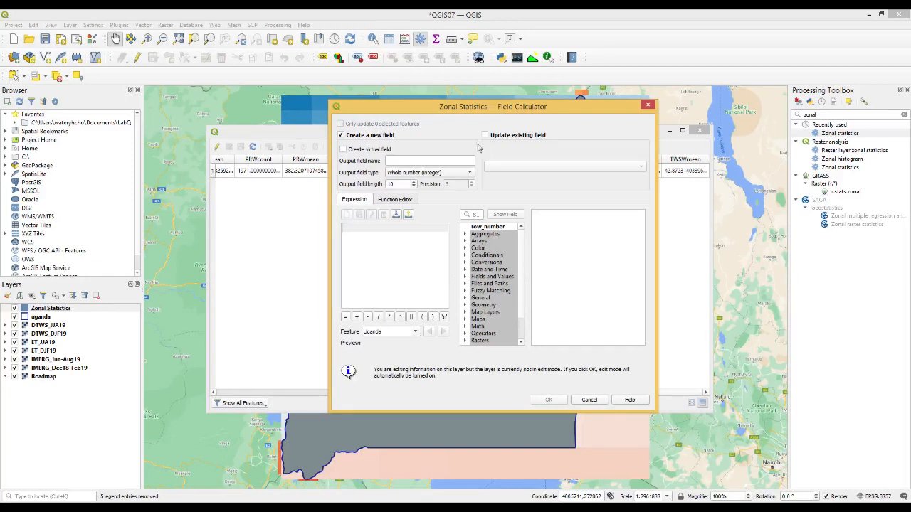
{"action": "left_click", "coordinate": [414, 158]}
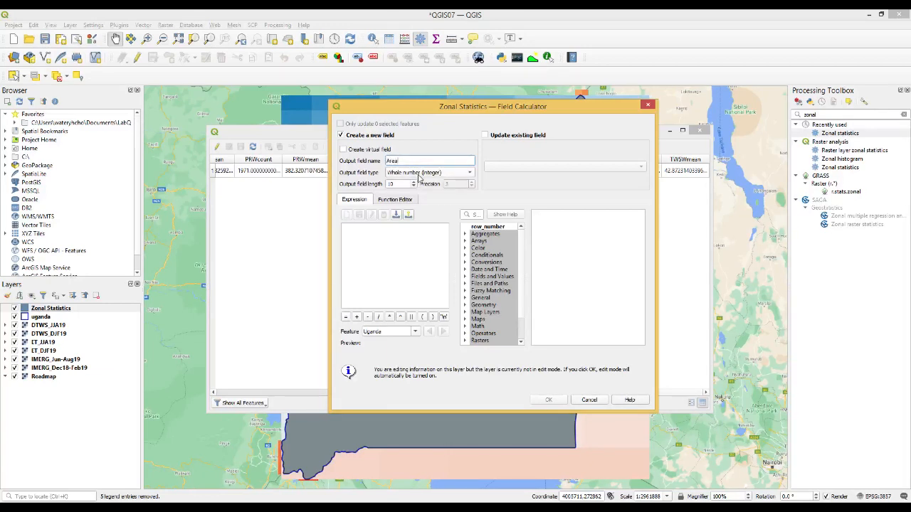
{"action": "left_click", "coordinate": [419, 175]}
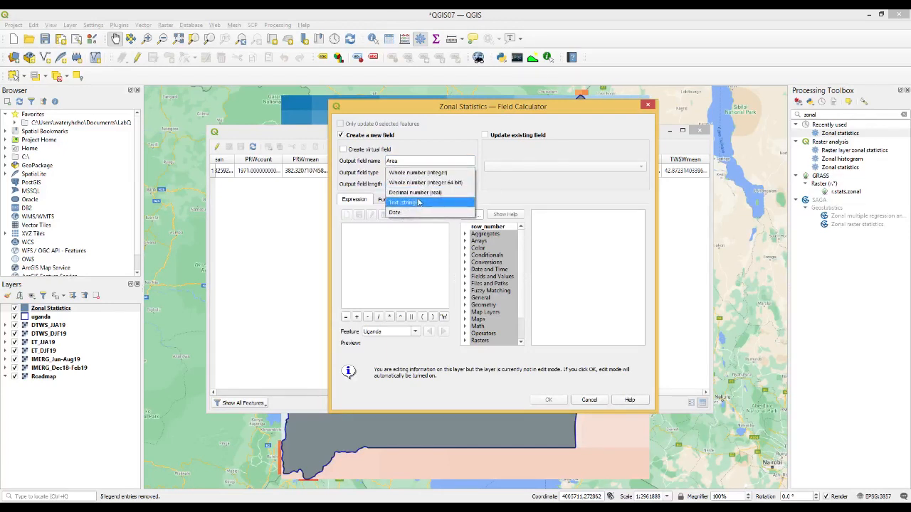
{"action": "left_click", "coordinate": [420, 193]}
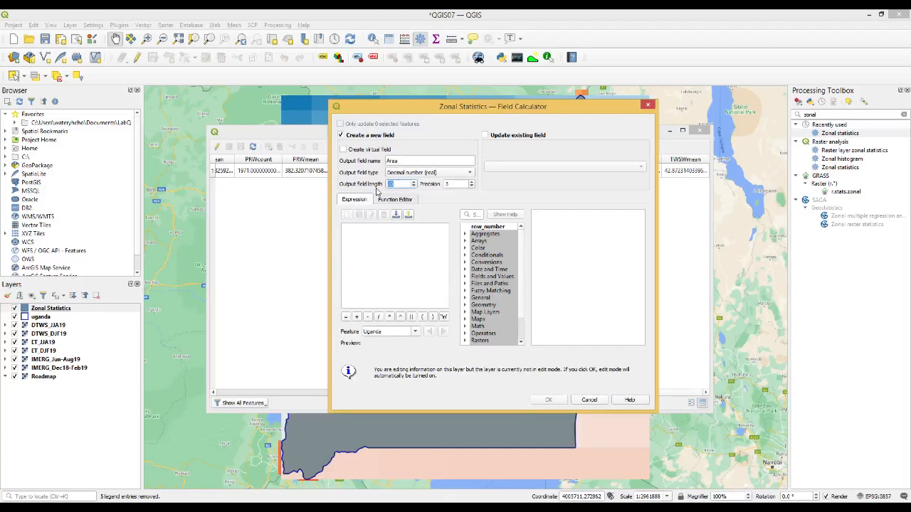
{"action": "type", "text": "2"}
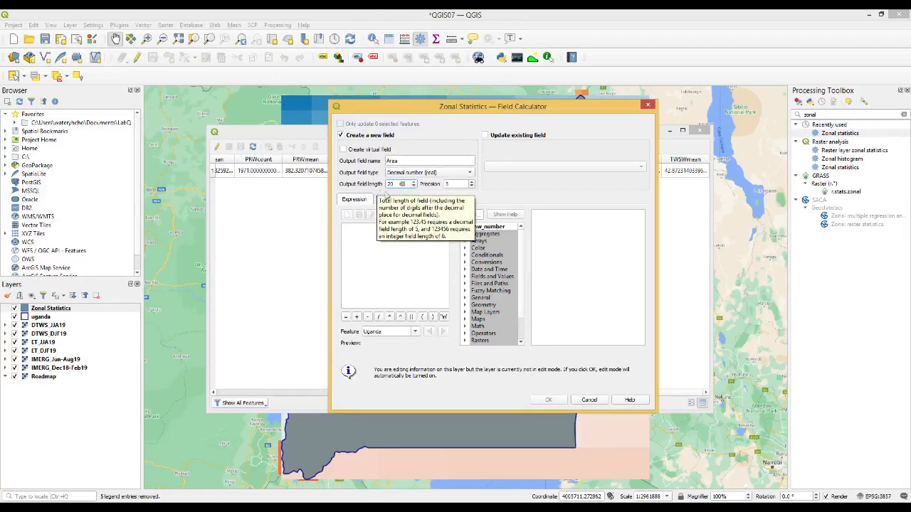
{"action": "key", "text": "Tab"}
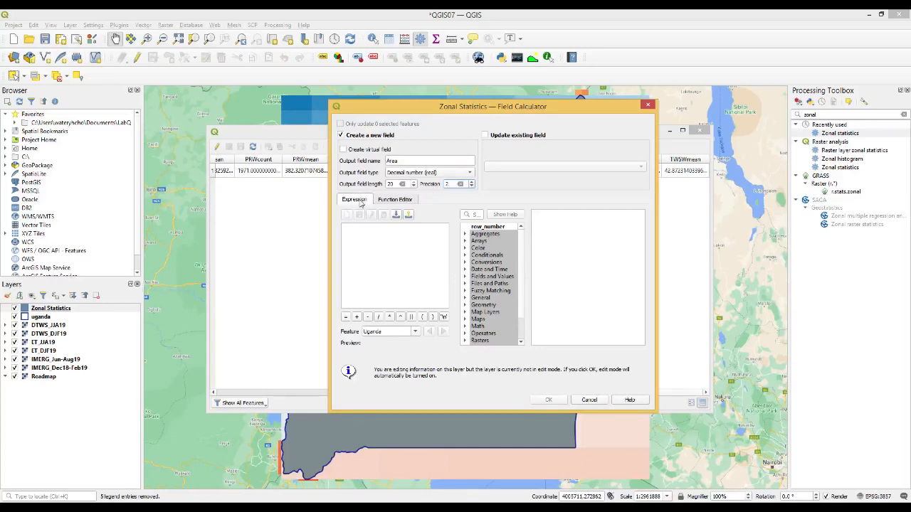
Use the geometry function $area as the new field's expression and create the field
{"action": "left_click_drag", "start_coordinate": [522, 265], "coordinate": [520, 285]}
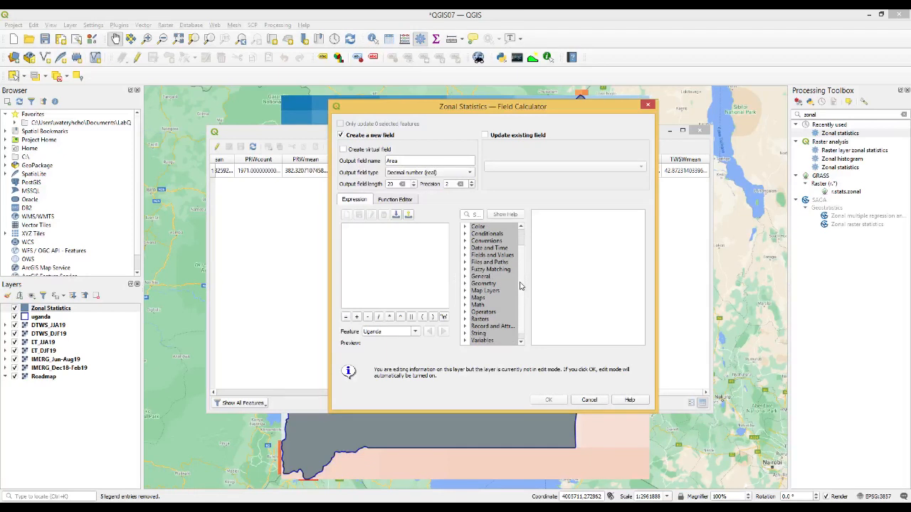
{"action": "double_click", "coordinate": [474, 284]}
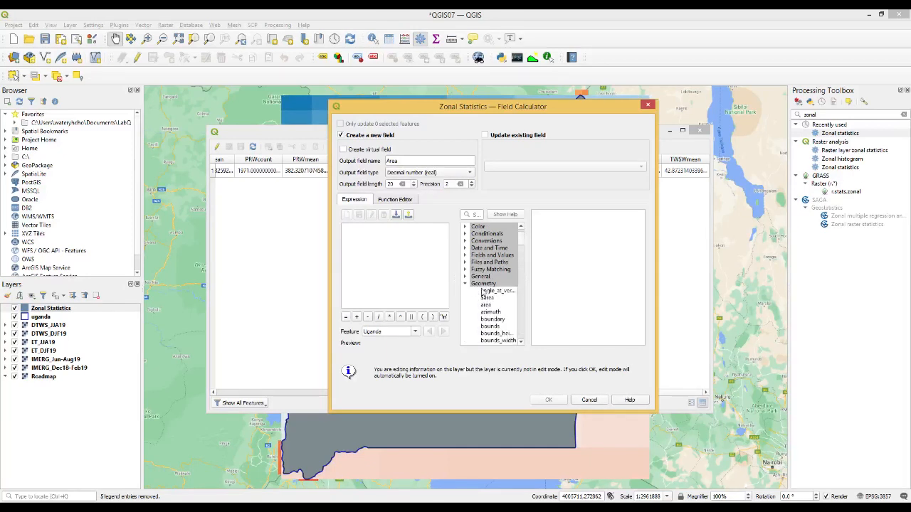
{"action": "left_click", "coordinate": [488, 298]}
{"action": "double_click", "coordinate": [488, 298]}
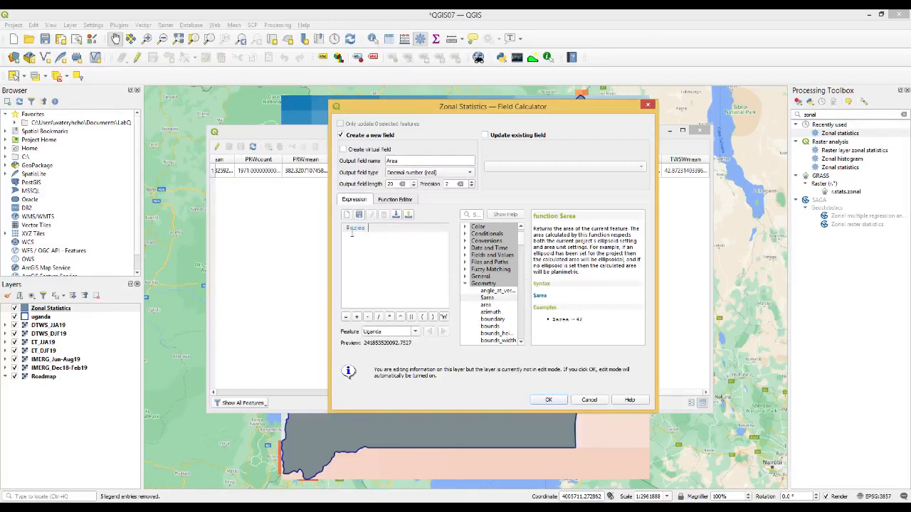
{"action": "left_click", "coordinate": [548, 400]}
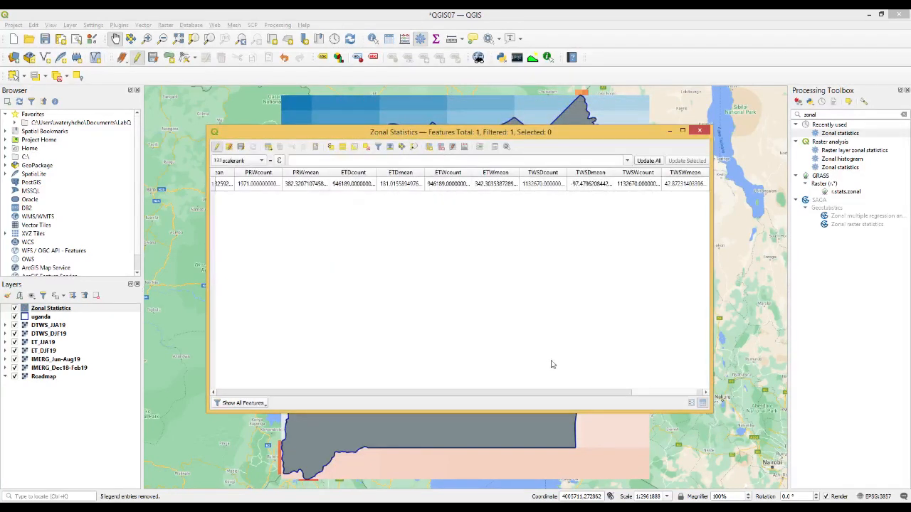
Check the new Area column, stop editing with the layer changes saved, and close the attribute table
{"action": "scroll", "coordinate": [664, 396], "scroll_direction": "right", "scroll_amount": 2}
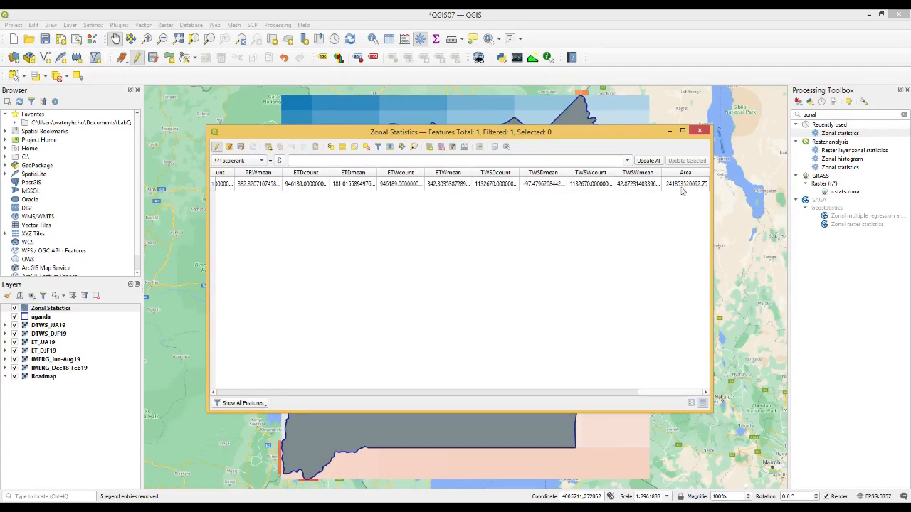
{"action": "left_click", "coordinate": [217, 148]}
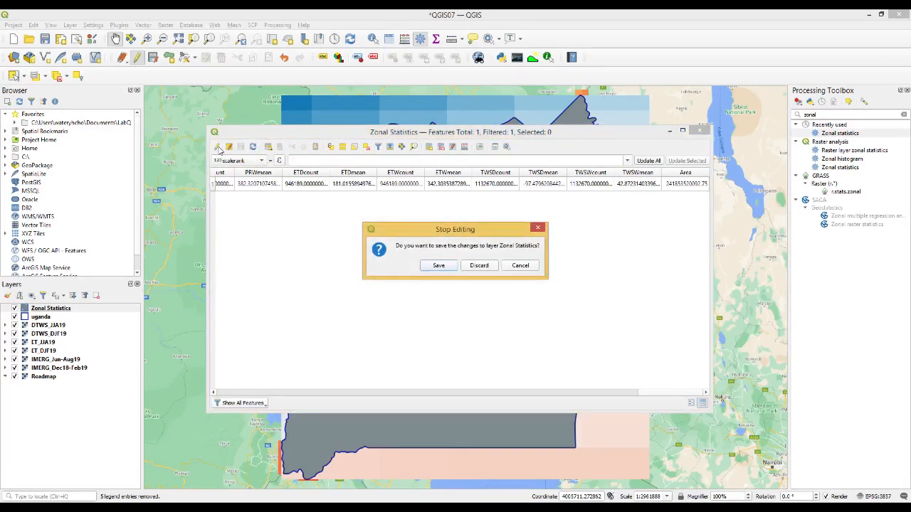
{"action": "left_click", "coordinate": [438, 266]}
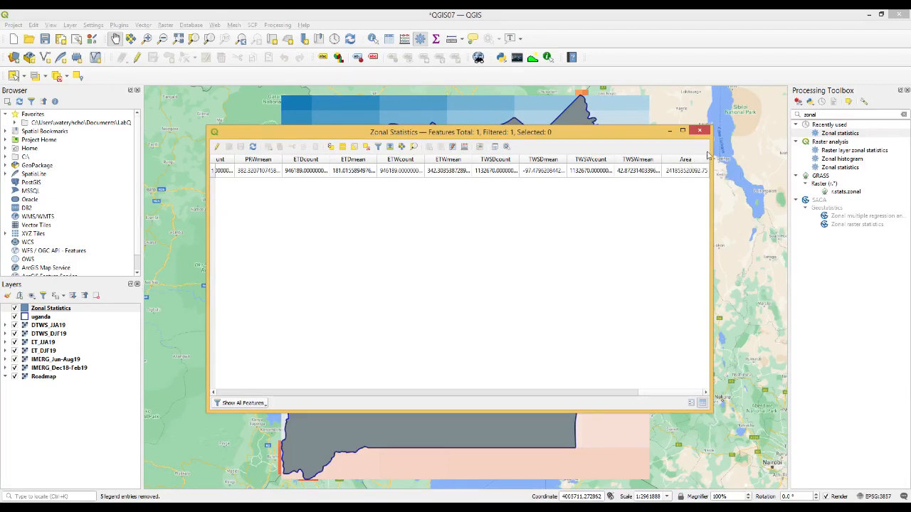
{"action": "left_click", "coordinate": [699, 131]}
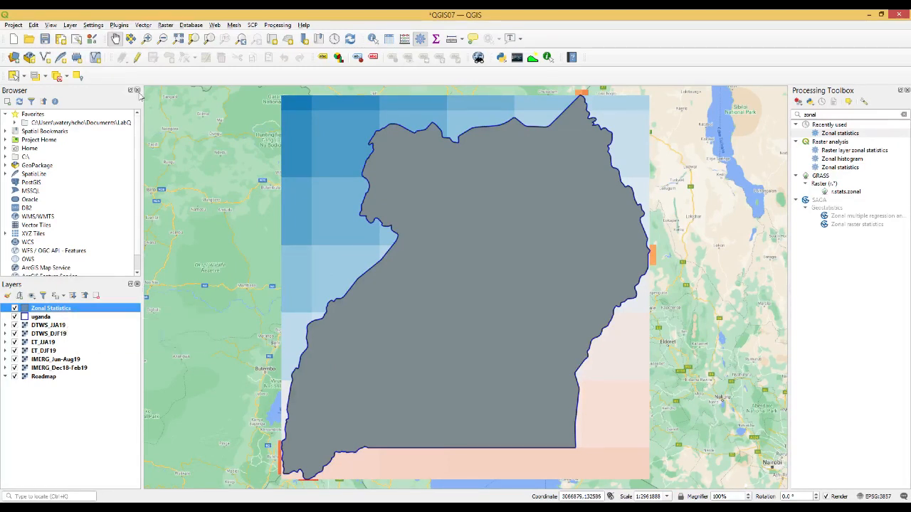
Start saving the Zonal Statistics layer as a new file in Comma Separated Value [CSV] format
{"action": "left_click", "coordinate": [168, 27]}
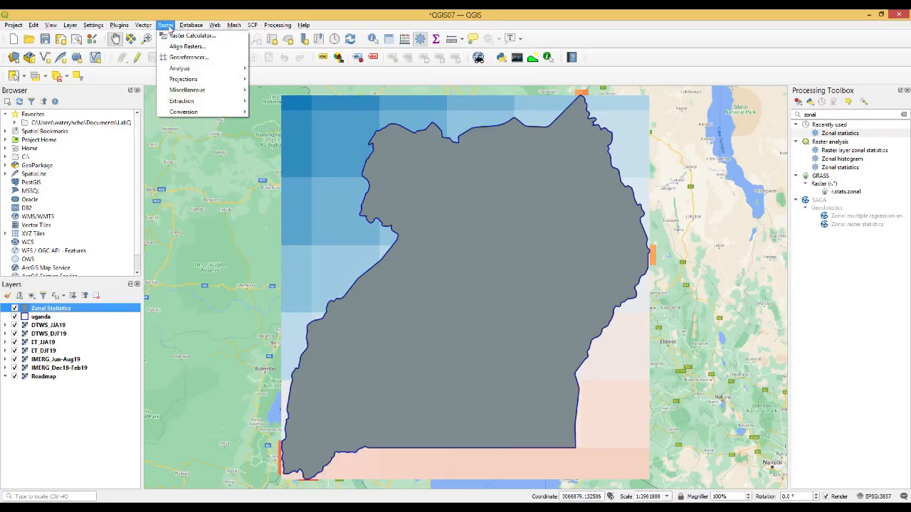
{"action": "mouse_move", "coordinate": [69, 27]}
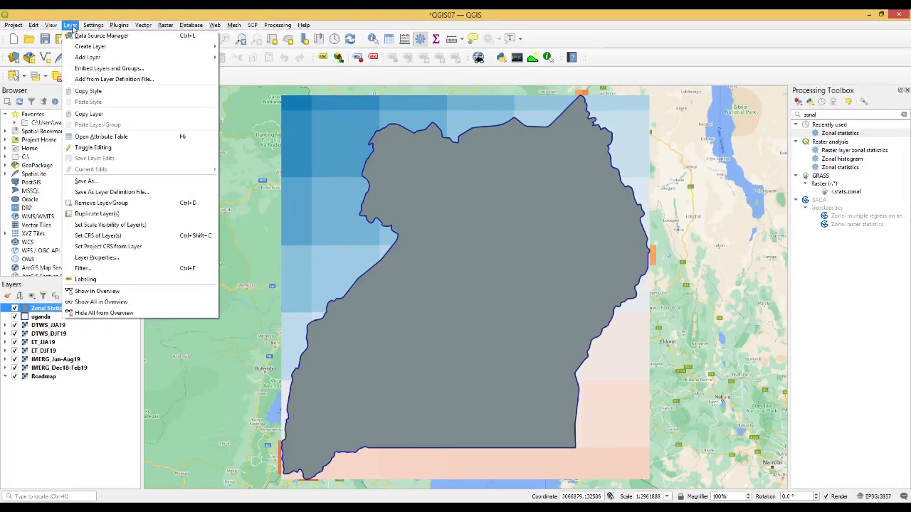
{"action": "left_click", "coordinate": [142, 182]}
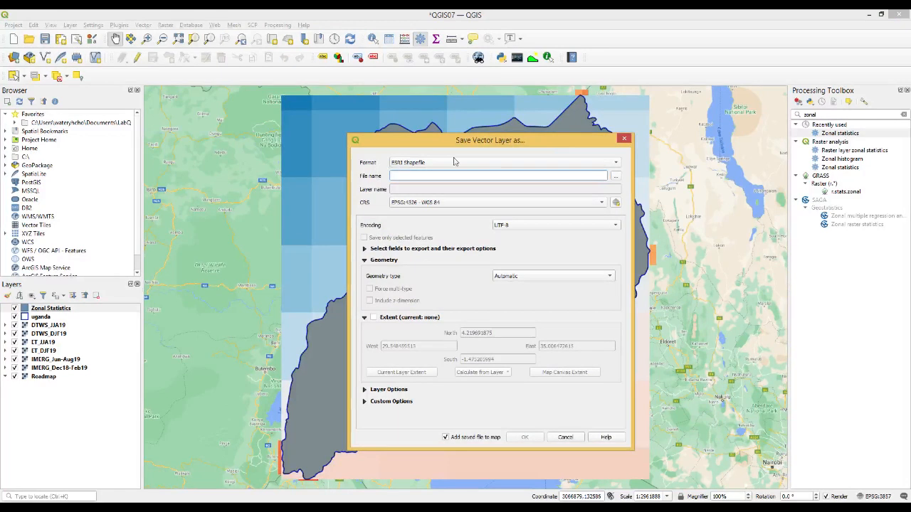
{"action": "left_click", "coordinate": [574, 164]}
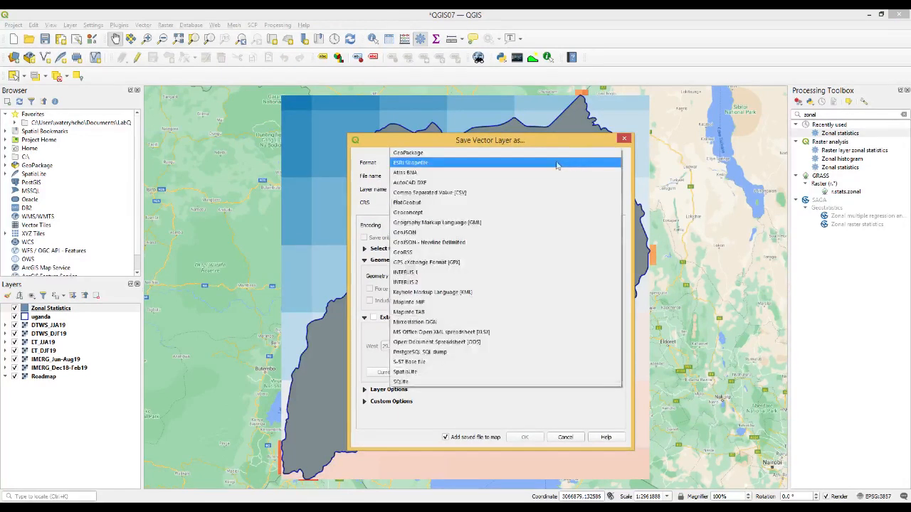
{"action": "left_click", "coordinate": [454, 194]}
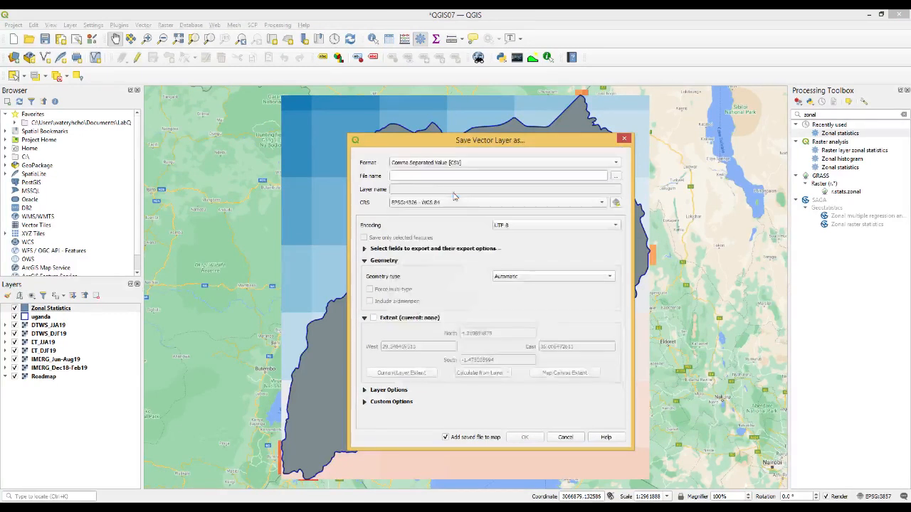
Name the file uganda_table in the data_uganda/uganda folder and export it with the EPSG:4326 - WGS 84 CRS
{"action": "left_click", "coordinate": [616, 180]}
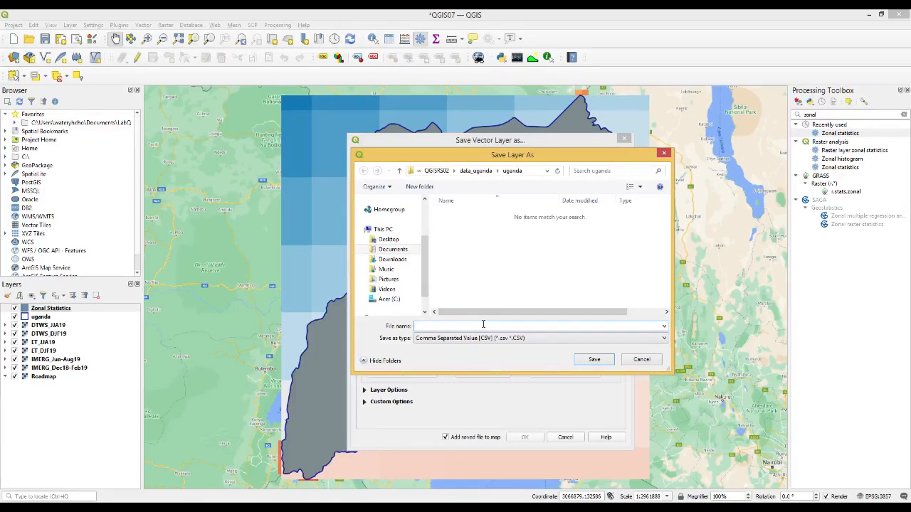
{"action": "type", "text": "ugang"}
{"action": "key", "text": "BackSpace"}
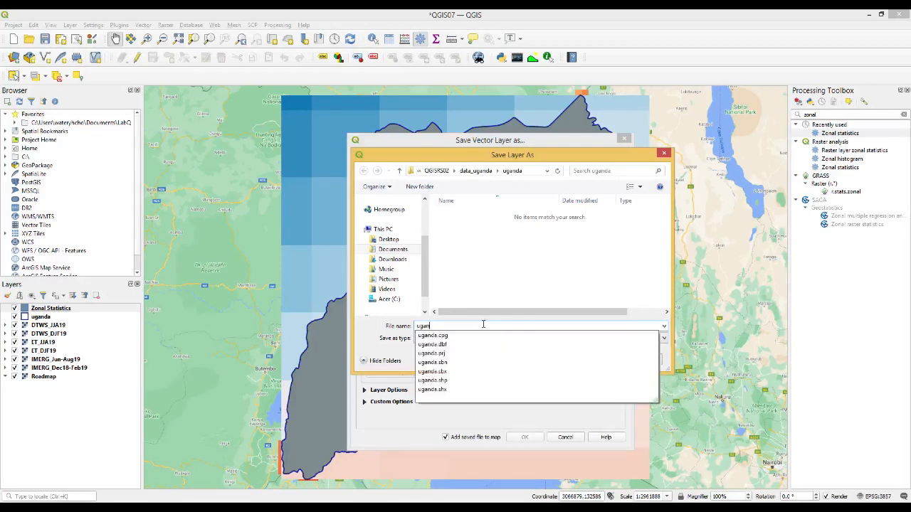
{"action": "type", "text": "da_table"}
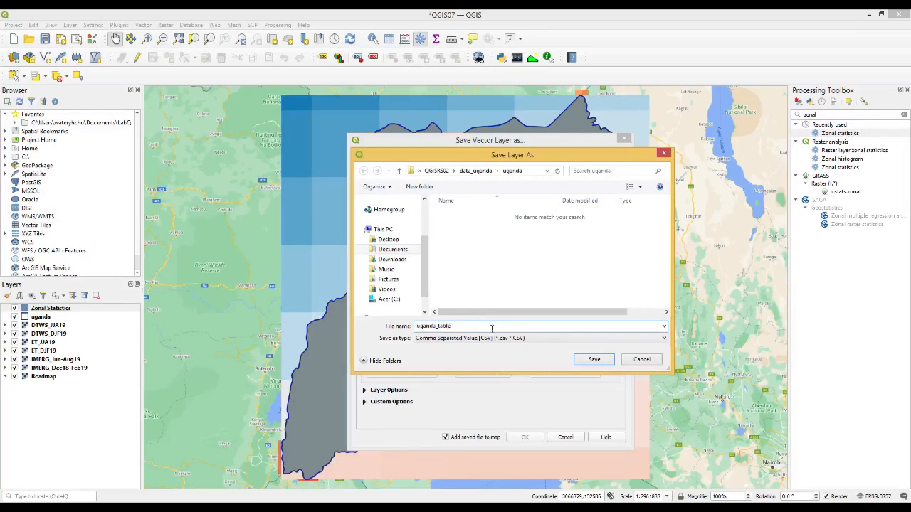
{"action": "left_click", "coordinate": [599, 358]}
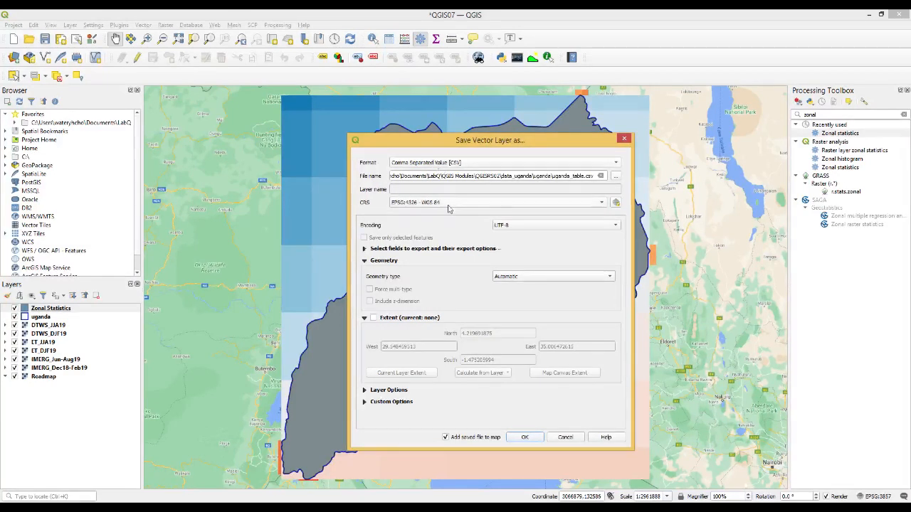
{"action": "mouse_move", "coordinate": [448, 207]}
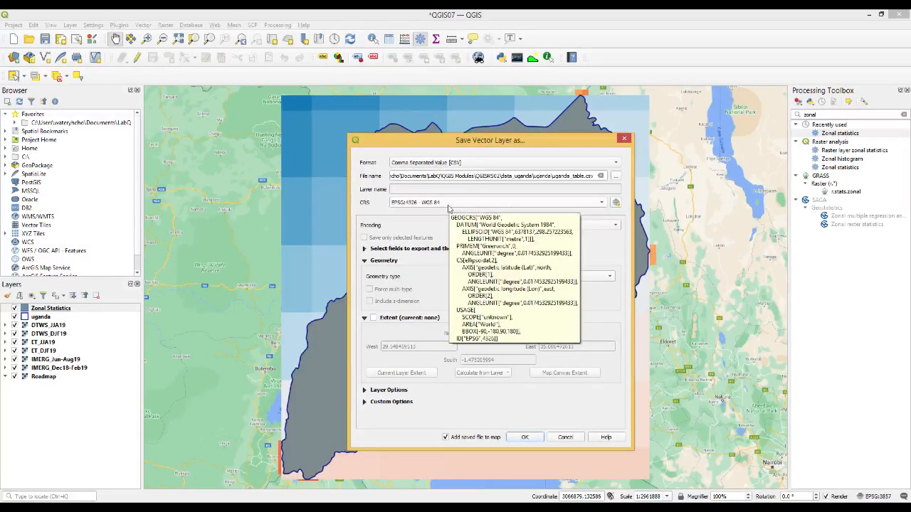
{"action": "left_click", "coordinate": [524, 439]}
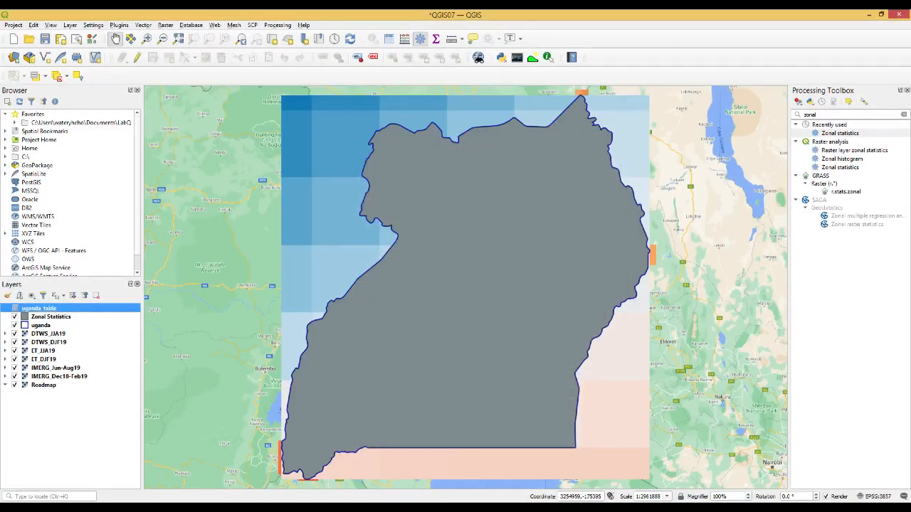
Open the uganda subfolder of data_uganda in File Explorer, and remove the uganda_table layer from the QGIS project
{"action": "left_click", "coordinate": [259, 510]}
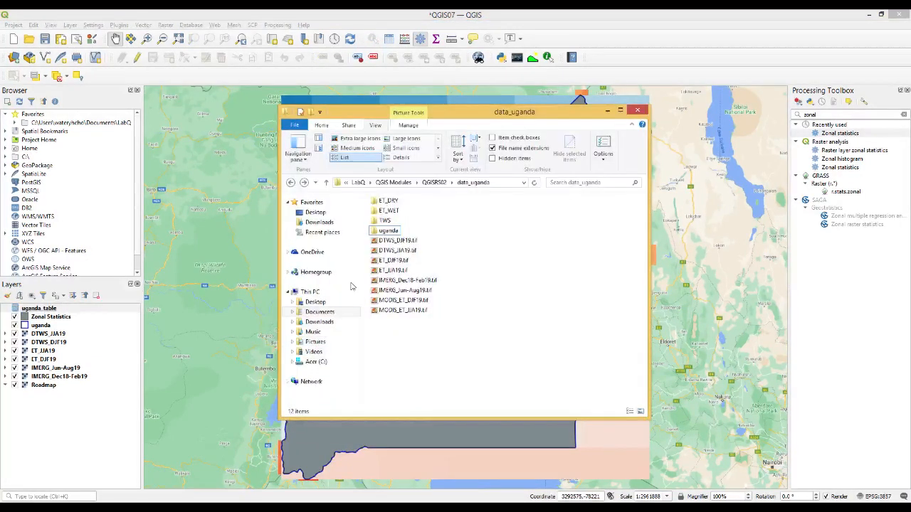
{"action": "double_click", "coordinate": [387, 231]}
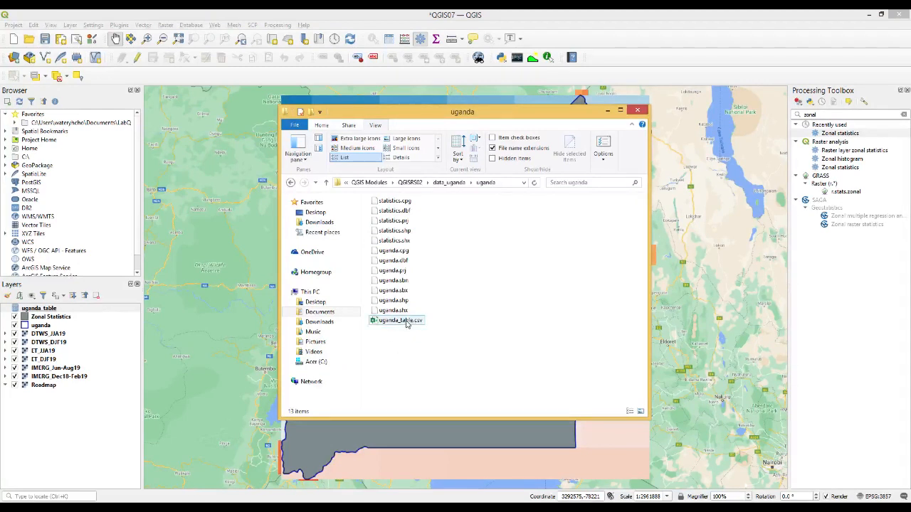
{"action": "left_click", "coordinate": [45, 311]}
{"action": "right_click", "coordinate": [45, 311]}
{"action": "left_click", "coordinate": [75, 359]}
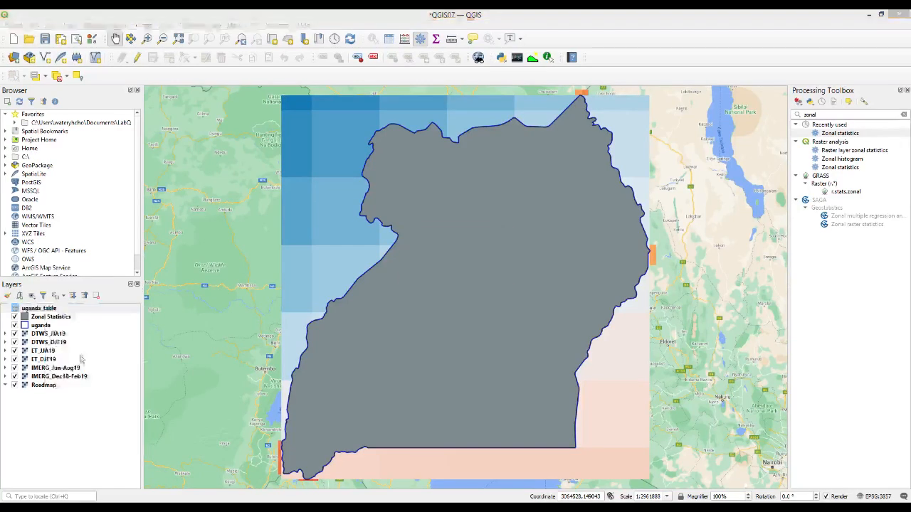
{"action": "left_click", "coordinate": [432, 271]}
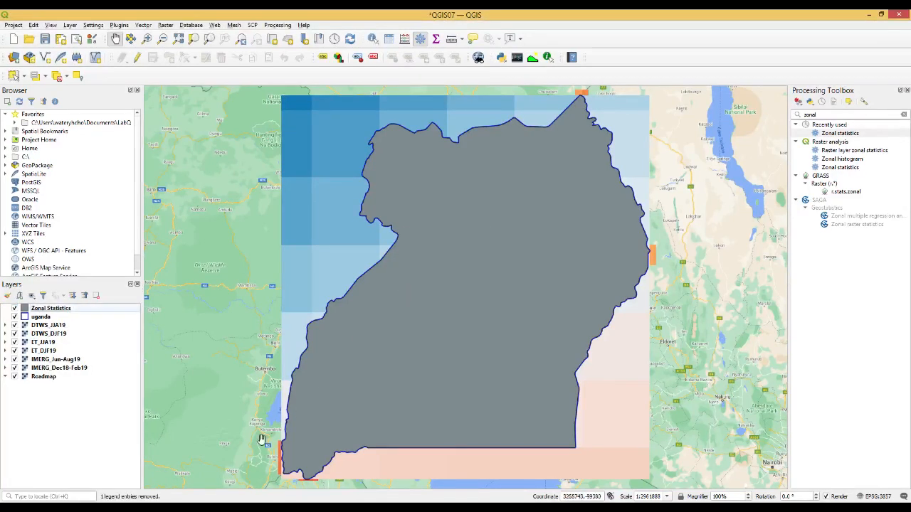
Switch to File Explorer, open uganda_table.csv in Excel, and dismiss the product activation notices
{"action": "left_click", "coordinate": [182, 507]}
{"action": "double_click", "coordinate": [404, 321]}
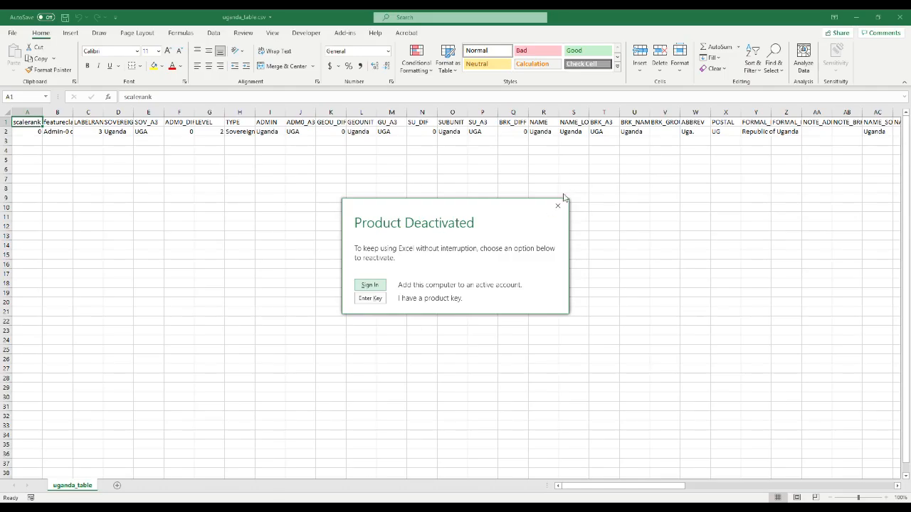
{"action": "left_click", "coordinate": [558, 205]}
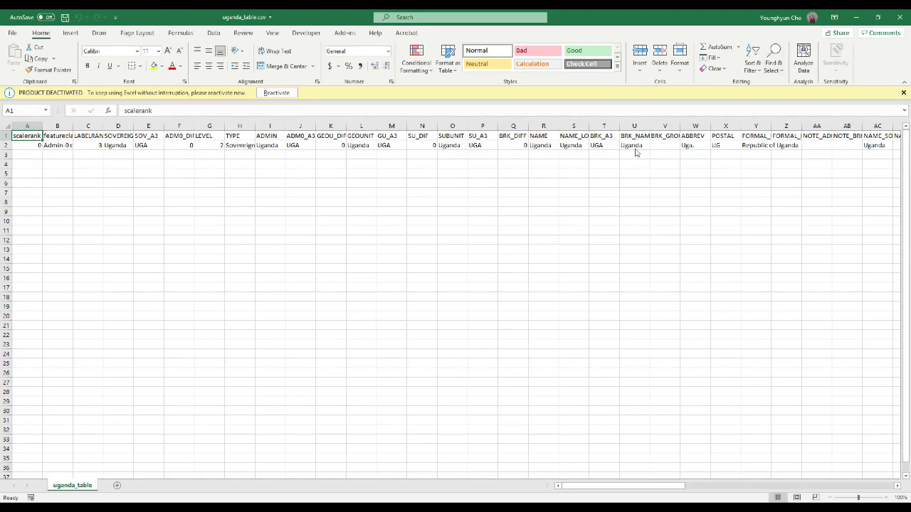
{"action": "left_click", "coordinate": [904, 94]}
Delete columns A through BM, keeping only the zonal statistics columns from PRDcount through Area
{"action": "left_click", "coordinate": [38, 113]}
{"action": "left_click_drag", "start_coordinate": [38, 113], "coordinate": [441, 161]}
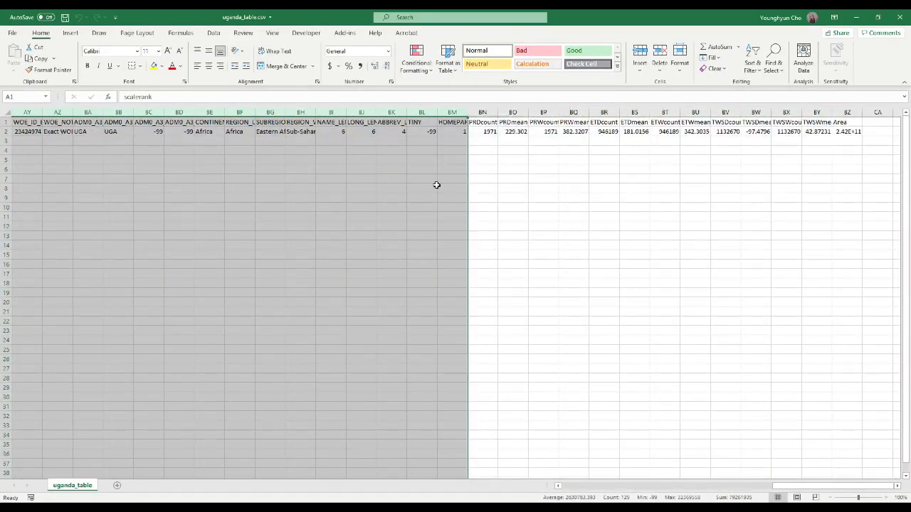
{"action": "right_click", "coordinate": [435, 184]}
{"action": "left_click", "coordinate": [463, 277]}
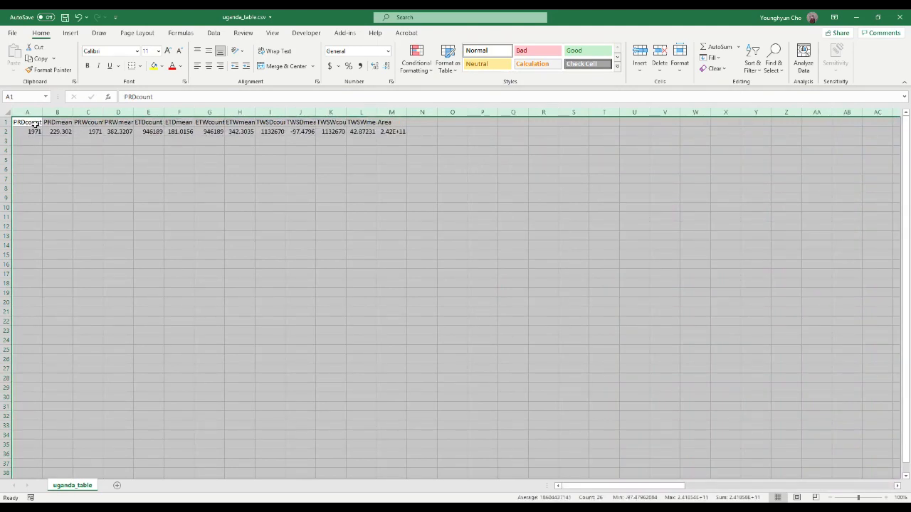
Delete the six count columns: PRDcount, PRWcount, ETDcount, ETWcount, TWSDcount and TWSWcount
{"action": "left_click", "coordinate": [57, 114]}
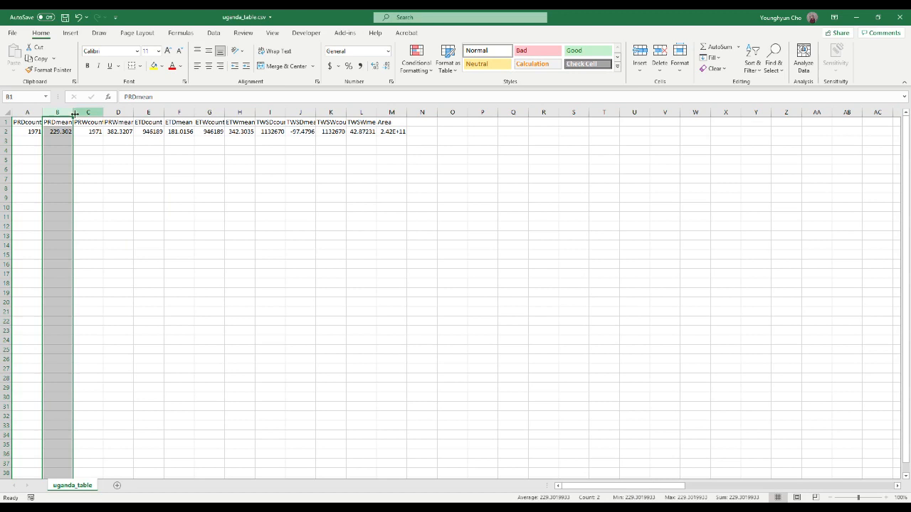
{"action": "left_click", "coordinate": [30, 112]}
{"action": "left_click", "coordinate": [89, 113], "text": "ctrl"}
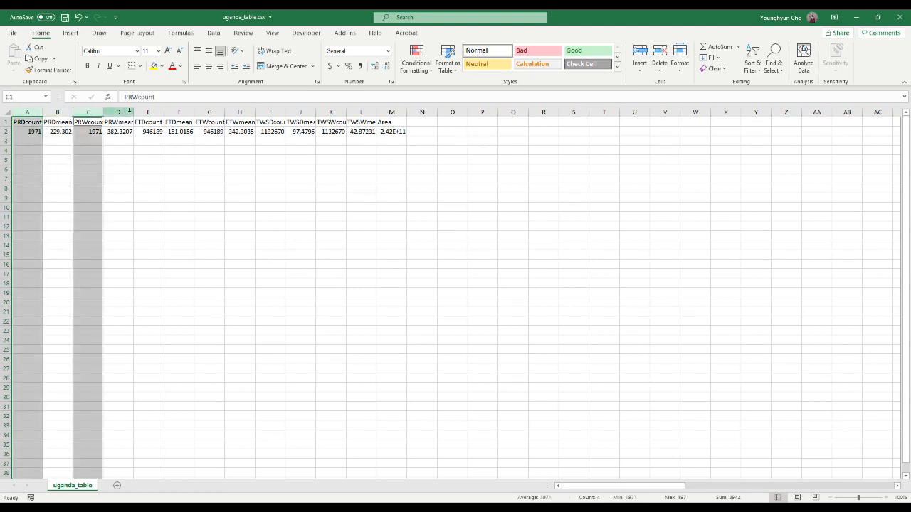
{"action": "left_click", "coordinate": [148, 112], "text": "ctrl"}
{"action": "left_click", "coordinate": [208, 112], "text": "ctrl"}
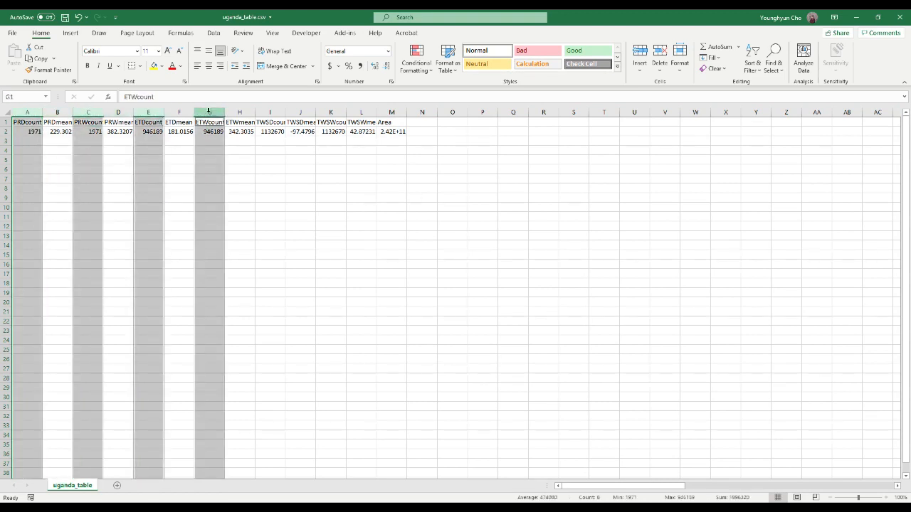
{"action": "left_click", "coordinate": [271, 113], "text": "ctrl"}
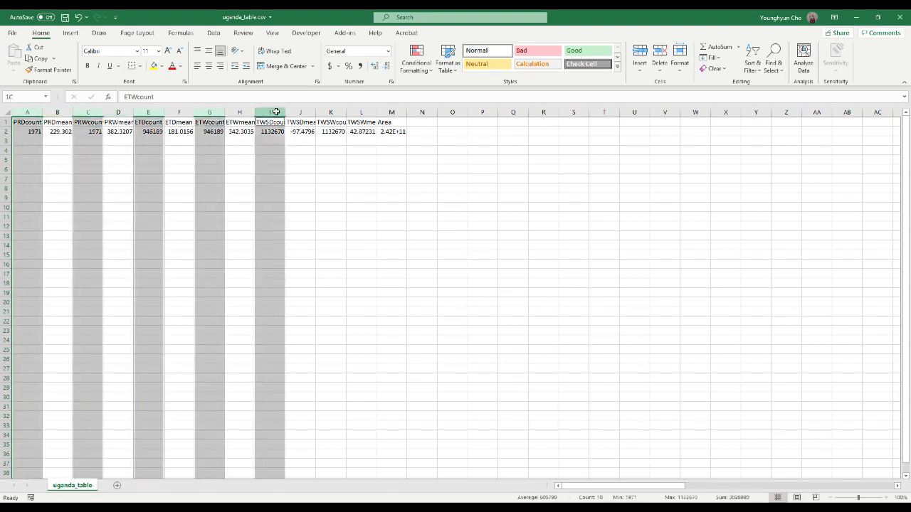
{"action": "left_click", "coordinate": [330, 112], "text": "ctrl"}
{"action": "right_click", "coordinate": [329, 112]}
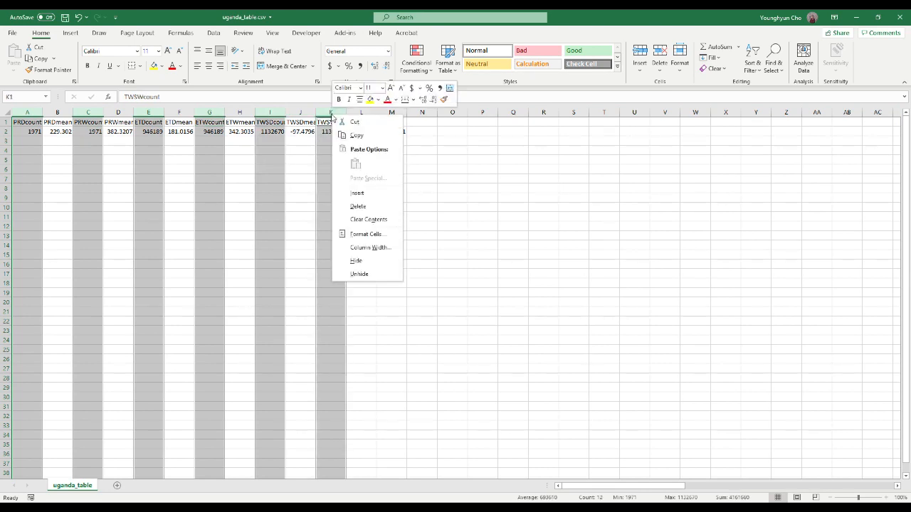
{"action": "left_click", "coordinate": [357, 206]}
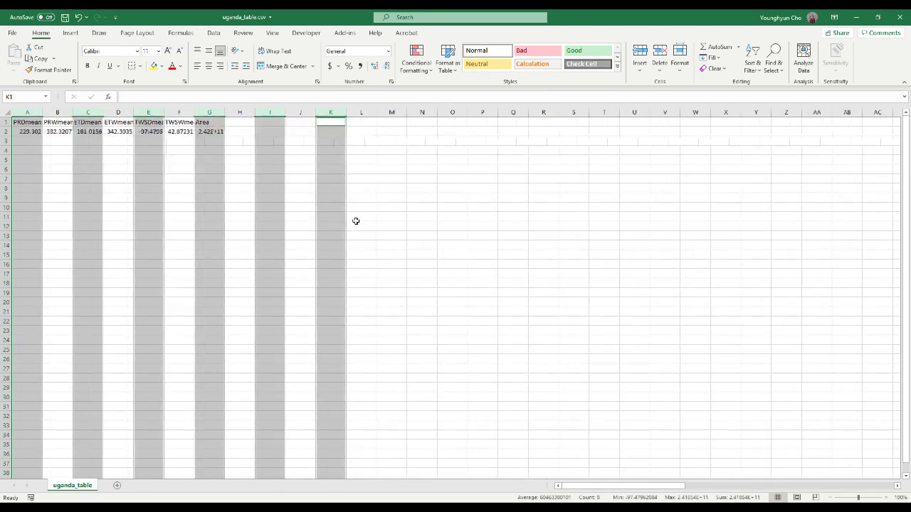
{"action": "left_click", "coordinate": [161, 216]}
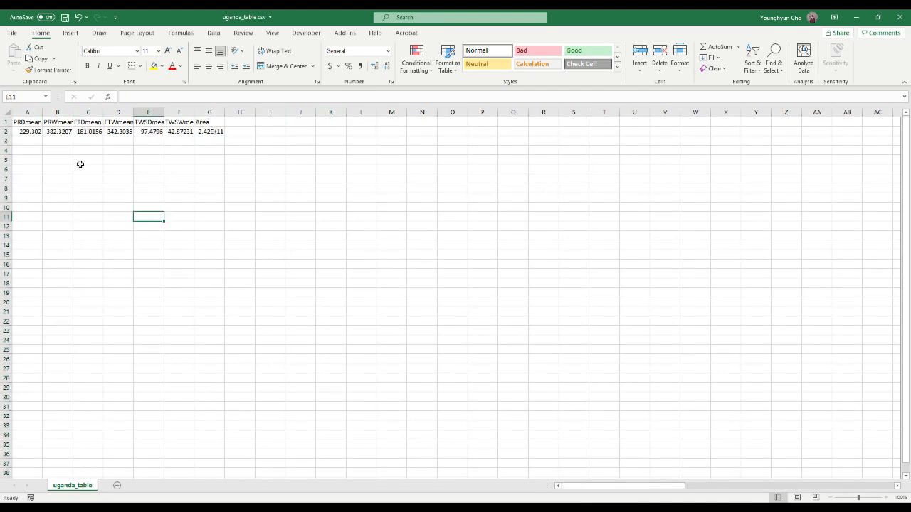
Autofit the widths of columns A through G and check the full Area value in cell G2
{"action": "double_click", "coordinate": [43, 112]}
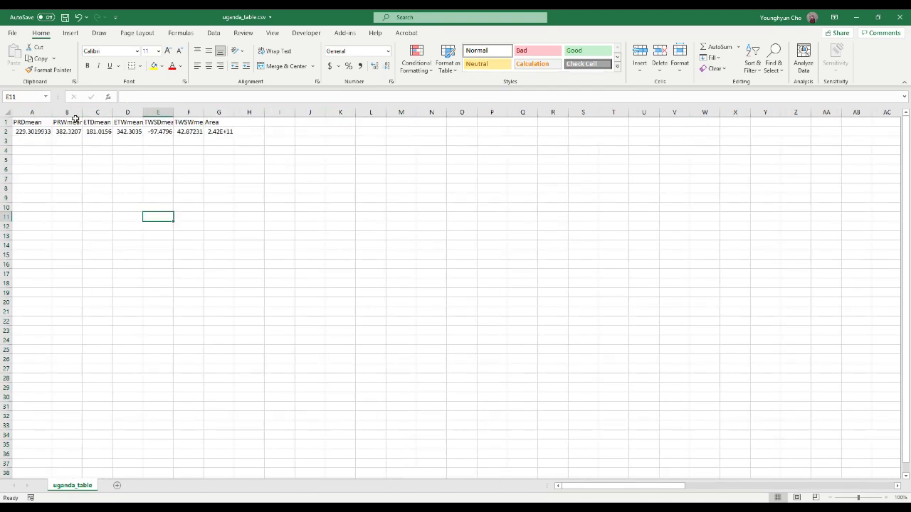
{"action": "double_click", "coordinate": [82, 112]}
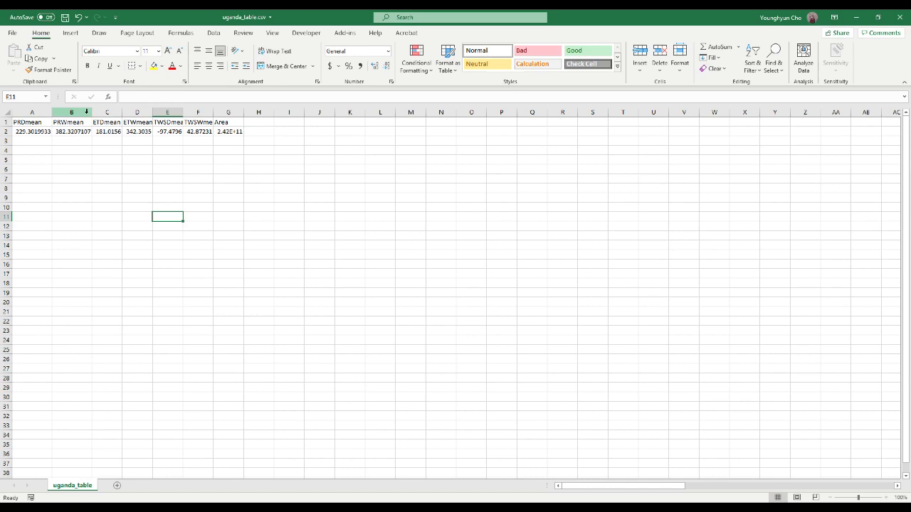
{"action": "double_click", "coordinate": [122, 111]}
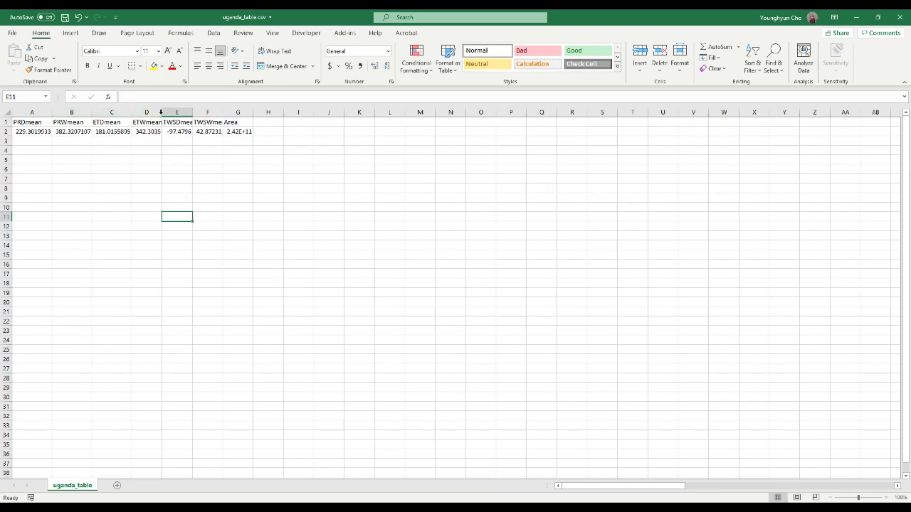
{"action": "double_click", "coordinate": [161, 111]}
{"action": "double_click", "coordinate": [202, 112]}
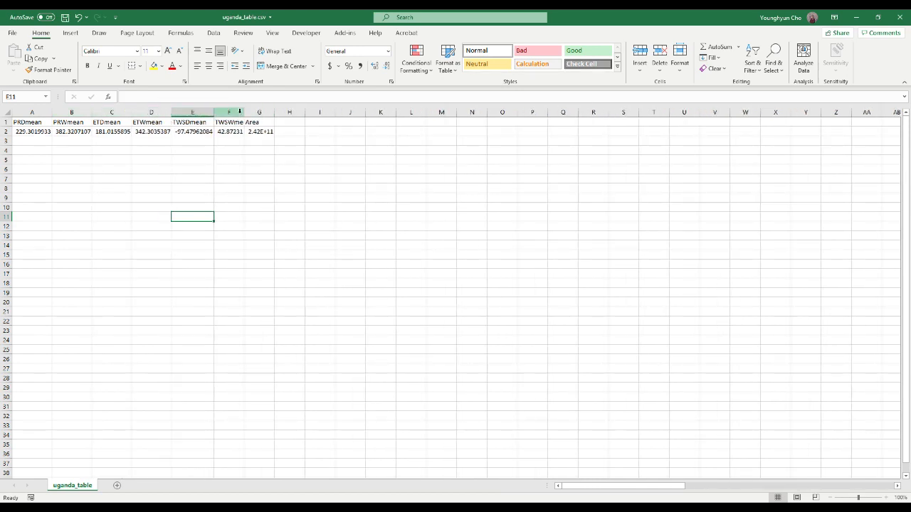
{"action": "double_click", "coordinate": [243, 111]}
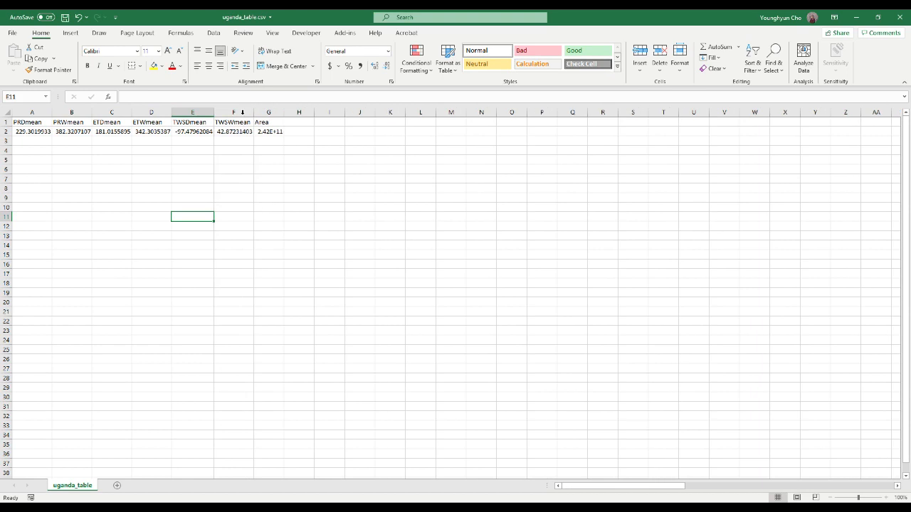
{"action": "double_click", "coordinate": [284, 113]}
{"action": "left_click", "coordinate": [278, 133]}
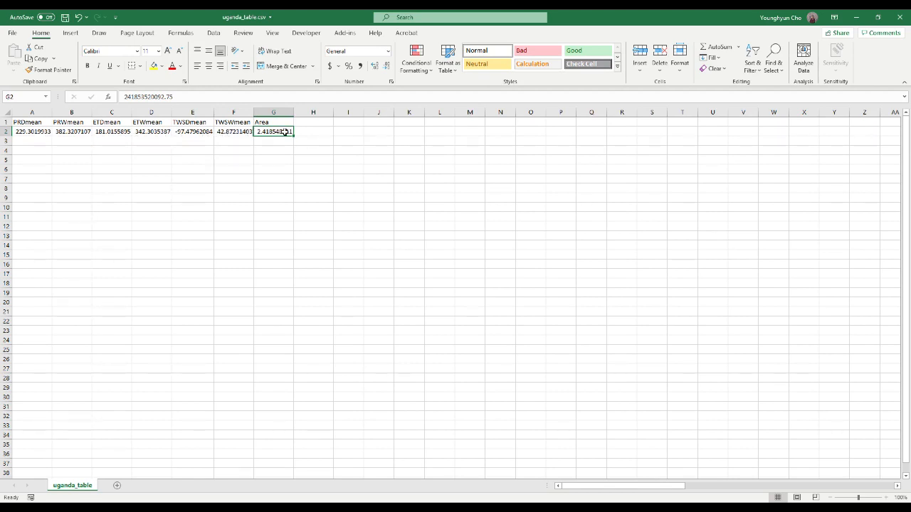
Add the column header PRDm3 in cell H1, beside the Area column
{"action": "left_click", "coordinate": [310, 121]}
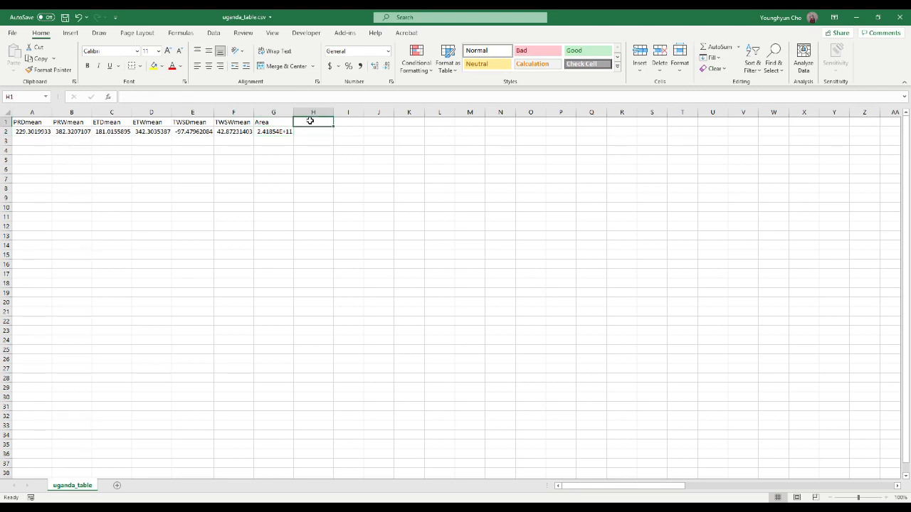
{"action": "type", "text": "PRD"}
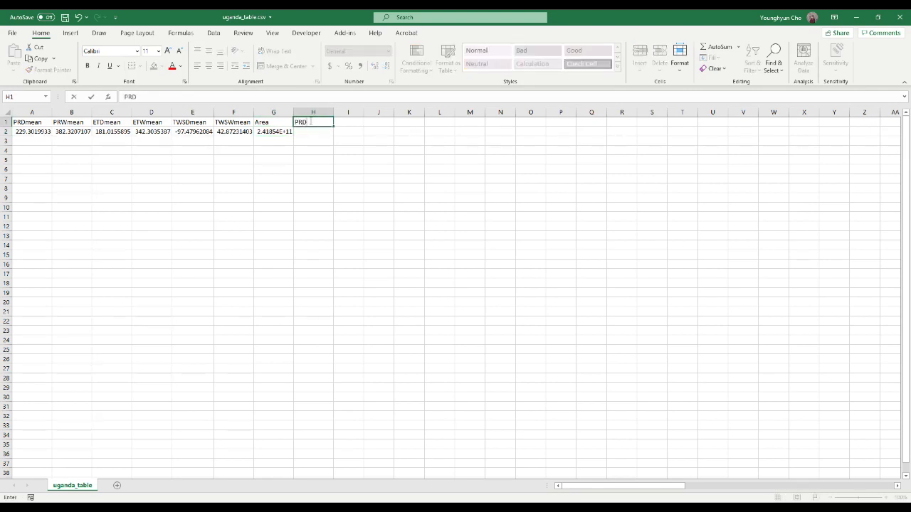
{"action": "type", "text": "m3"}
{"action": "key", "text": "Return"}
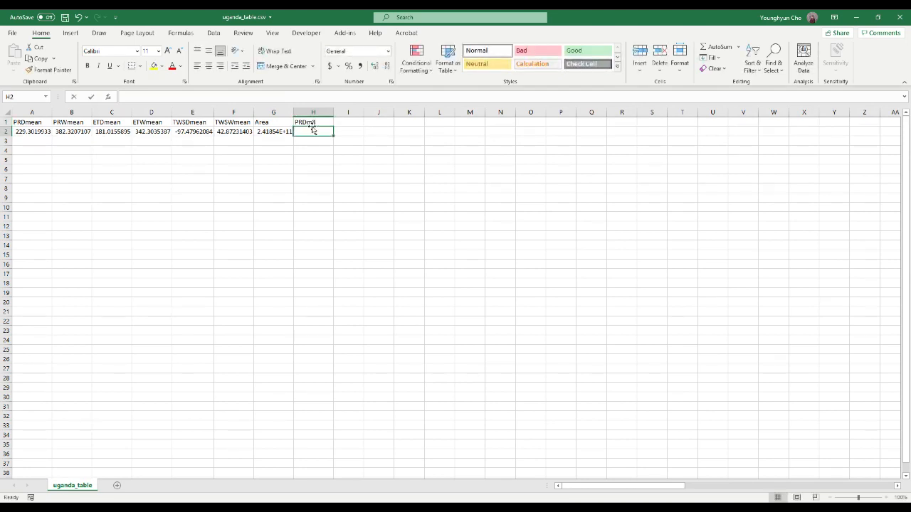
Calculate the dry-season precipitation volume in cell H2 with the formula =A2*G2*0.001
{"action": "type", "text": "="}
{"action": "left_click", "coordinate": [26, 131]}
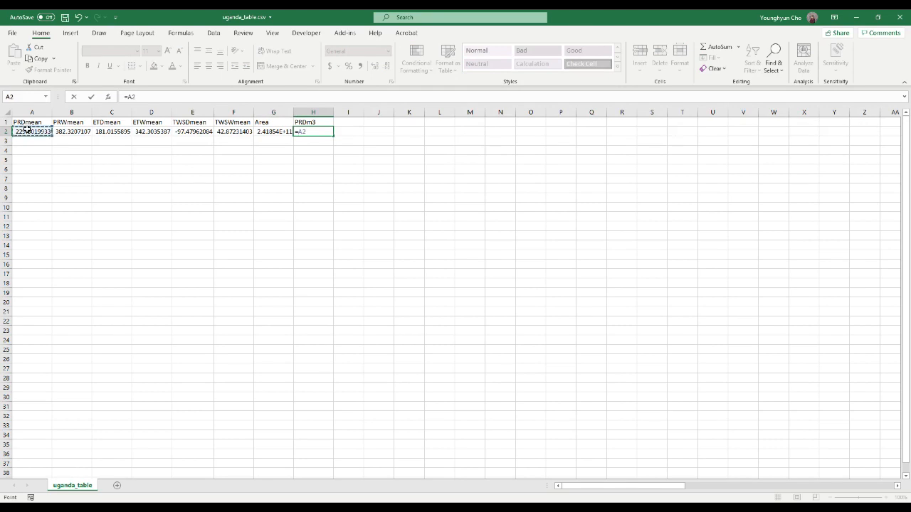
{"action": "type", "text": "*"}
{"action": "left_click", "coordinate": [267, 130]}
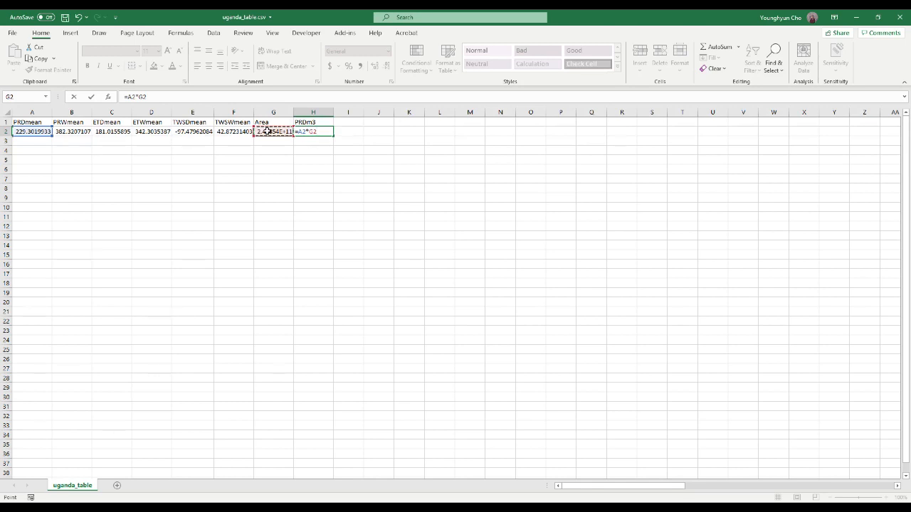
{"action": "type", "text": "*0.001"}
{"action": "key", "text": "Return"}
Make the Area reference in the H2 formula absolute, giving =A2*$G$2*0.001
{"action": "left_click", "coordinate": [314, 132]}
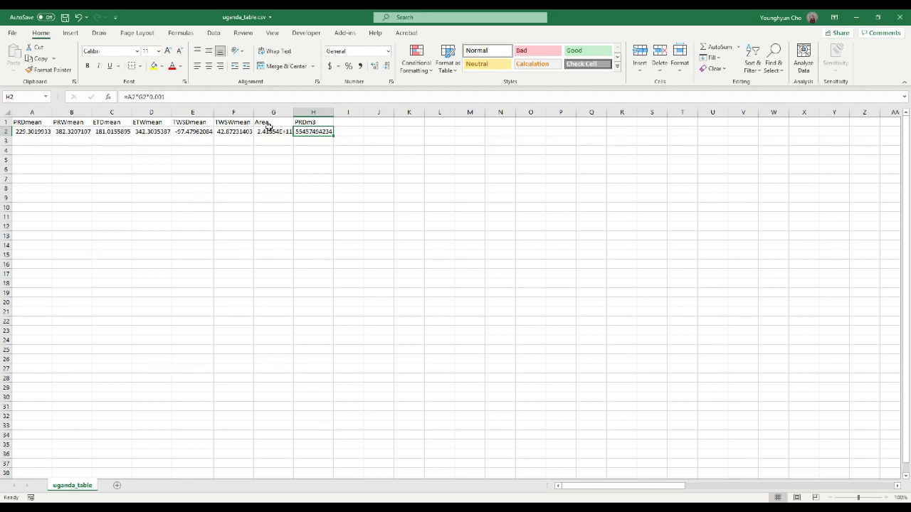
{"action": "left_click", "coordinate": [143, 96]}
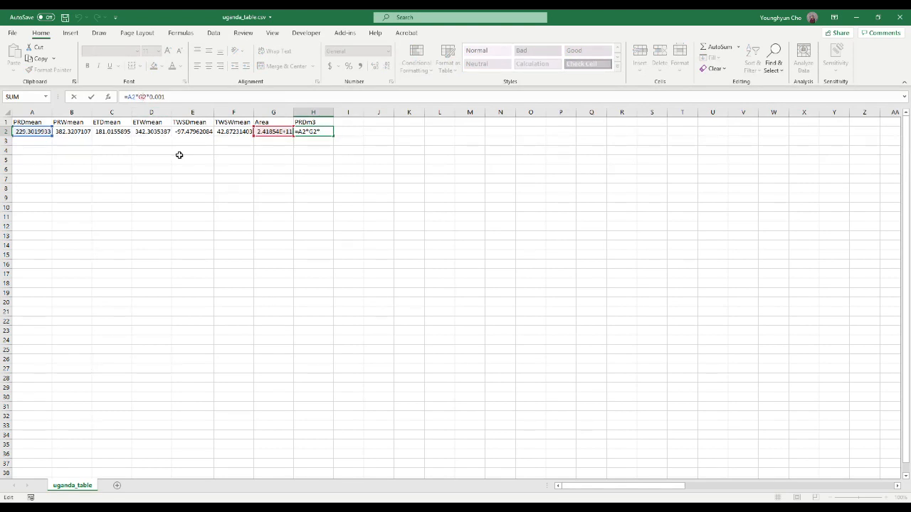
{"action": "key", "text": "F4"}
{"action": "key", "text": "Return"}
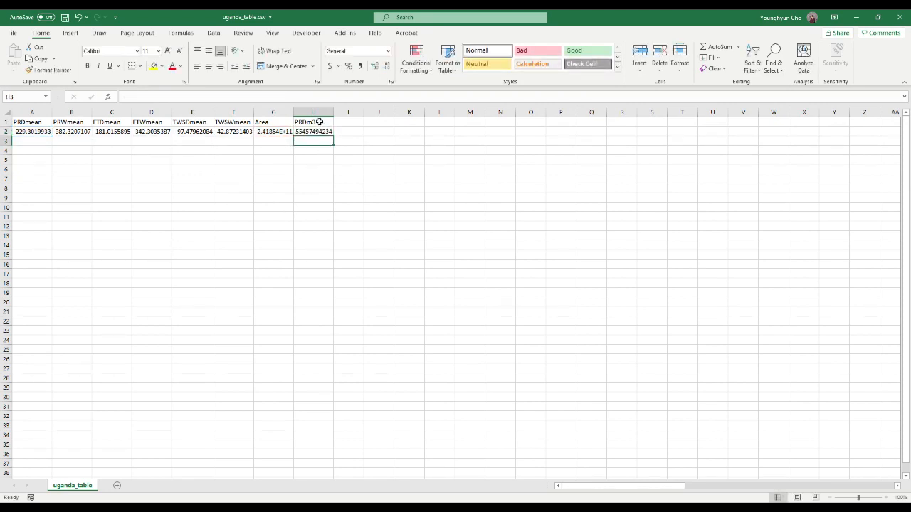
Add the column headers PRWm3, ETDm3 and ETWm3 in cells I1 through K1
{"action": "left_click", "coordinate": [347, 122]}
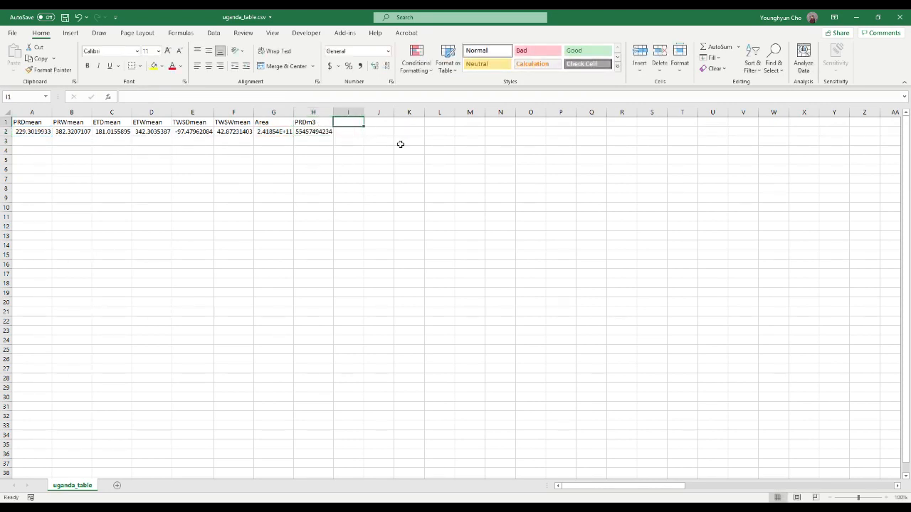
{"action": "type", "text": "P"}
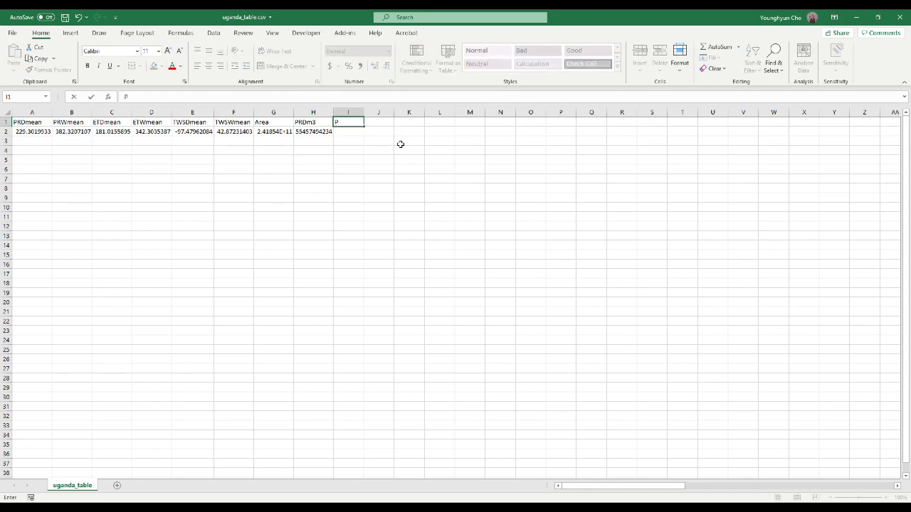
{"action": "type", "text": "RWm3"}
{"action": "key", "text": "Tab"}
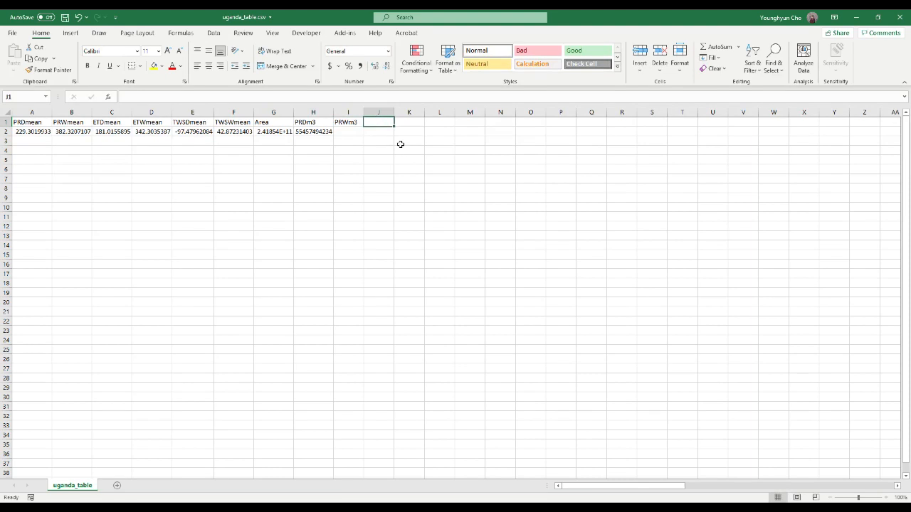
{"action": "type", "text": "E"}
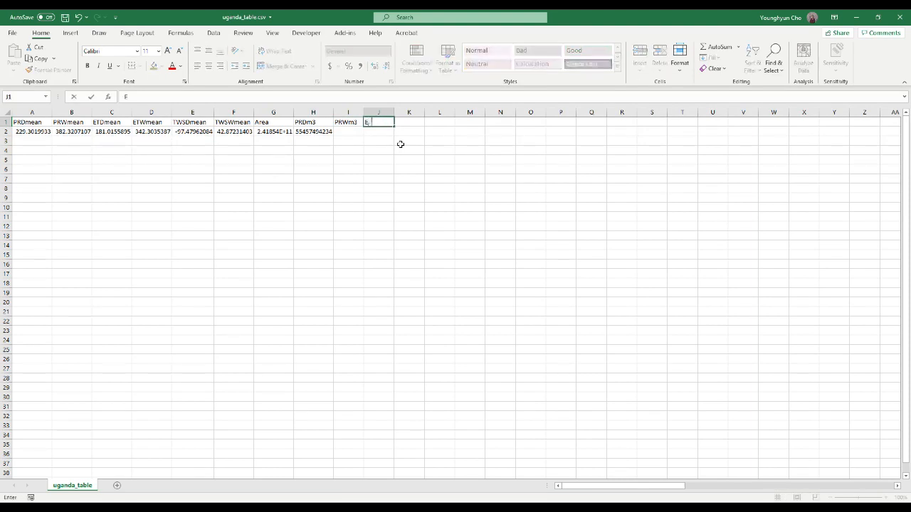
{"action": "type", "text": "TDm3"}
{"action": "key", "text": "Tab"}
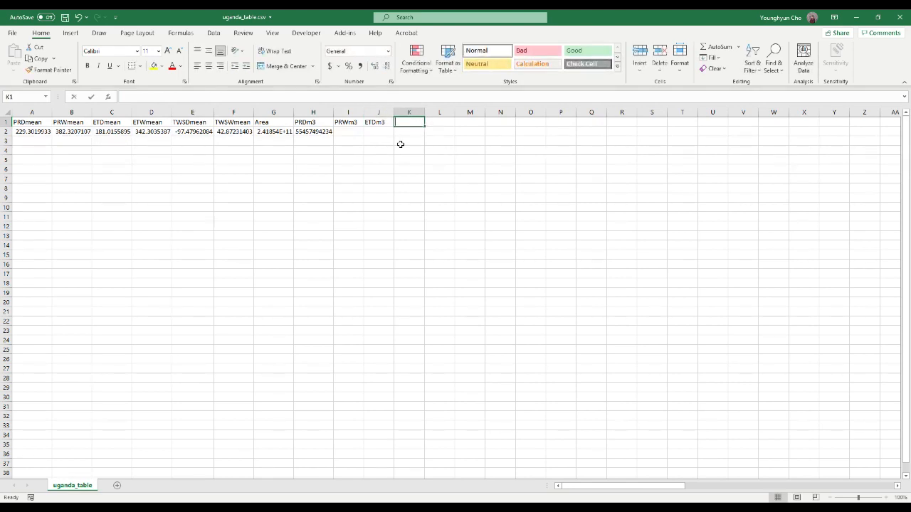
{"action": "type", "text": "ETWm3"}
{"action": "key", "text": "Tab"}
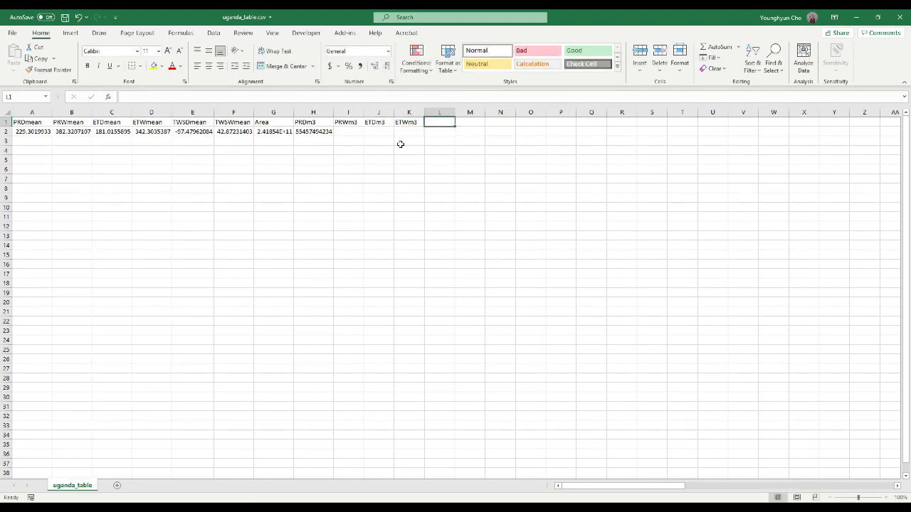
Add the water storage column headers TWSDm3 and TWSWm3 in cells L1 and M1
{"action": "type", "text": "TWS"}
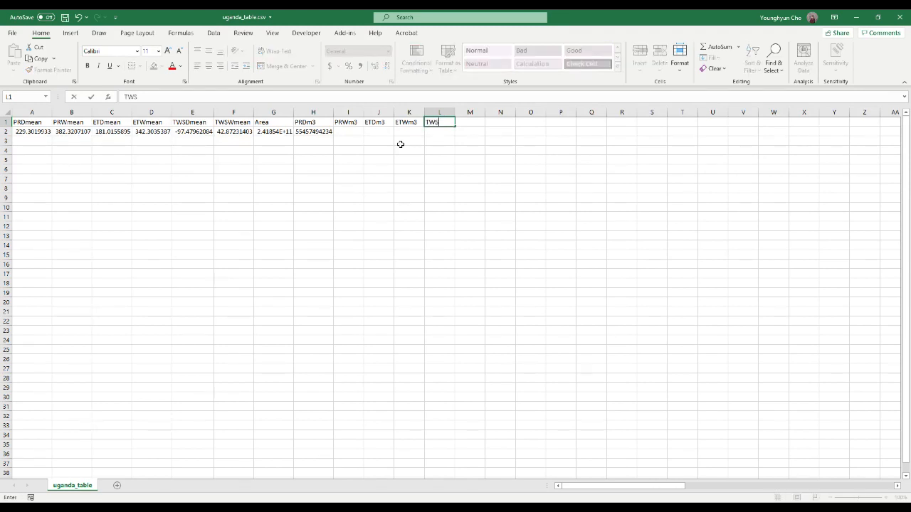
{"action": "type", "text": "Dm3"}
{"action": "key", "text": "Tab"}
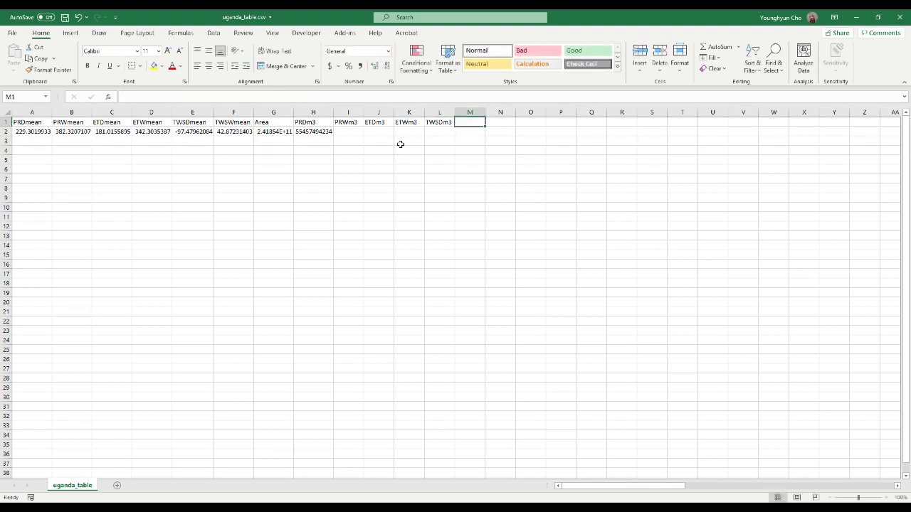
{"action": "type", "text": "TWSWm3"}
{"action": "key", "text": "Return"}
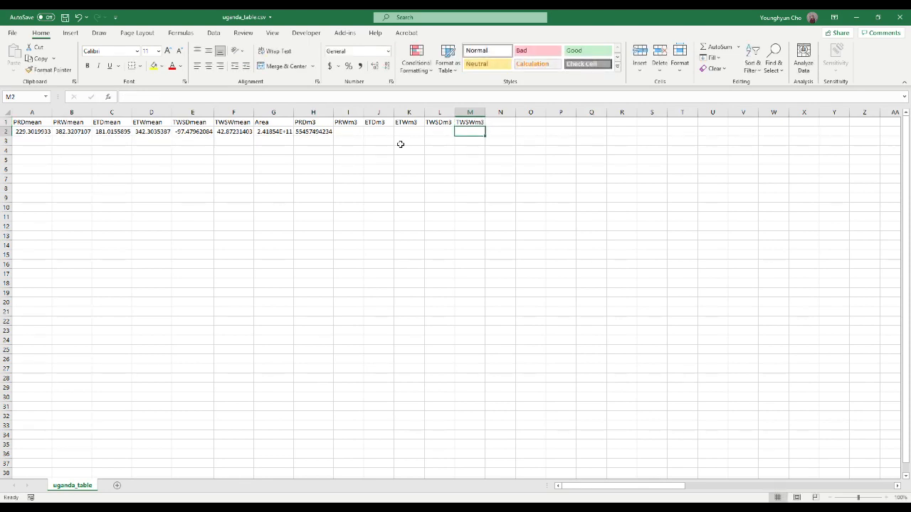
Fill the volume formula from H2 across to M2 and check the copied formulas in I2 and J2
{"action": "left_click", "coordinate": [320, 132]}
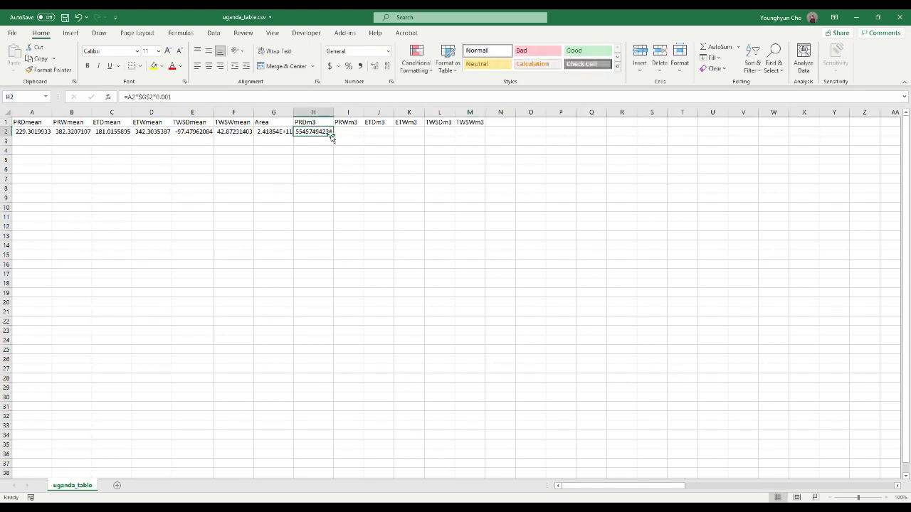
{"action": "left_click_drag", "start_coordinate": [331, 136], "coordinate": [475, 137]}
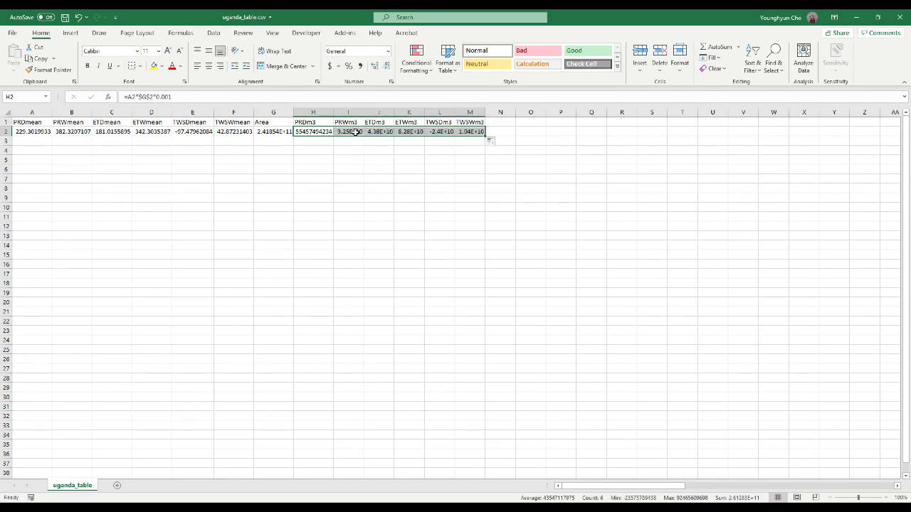
{"action": "left_click", "coordinate": [355, 132]}
{"action": "double_click", "coordinate": [355, 133]}
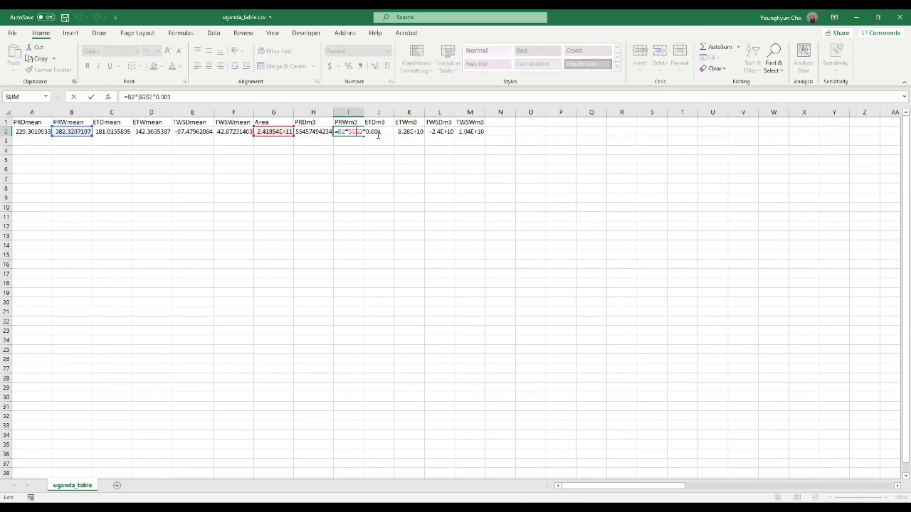
{"action": "key", "text": "Escape"}
{"action": "double_click", "coordinate": [381, 133]}
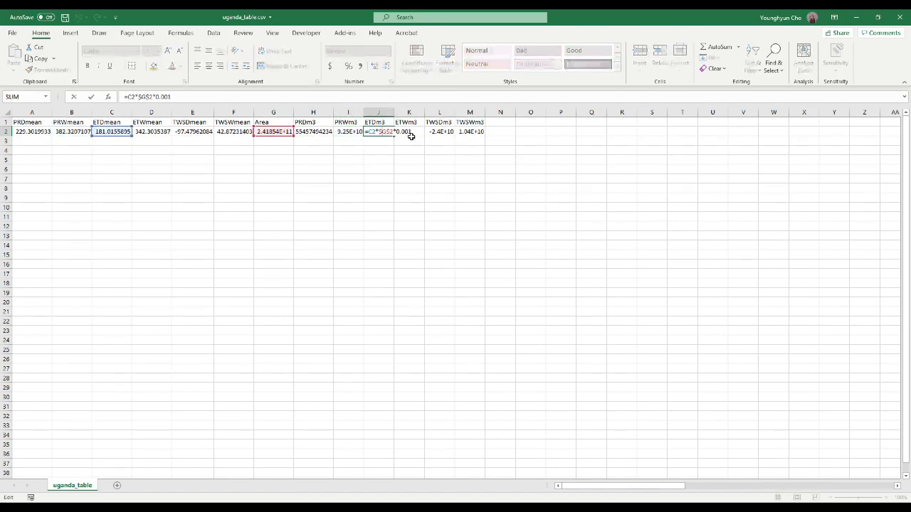
{"action": "key", "text": "Escape"}
Autofit the widths of columns I through M to show the full volume values
{"action": "double_click", "coordinate": [364, 111]}
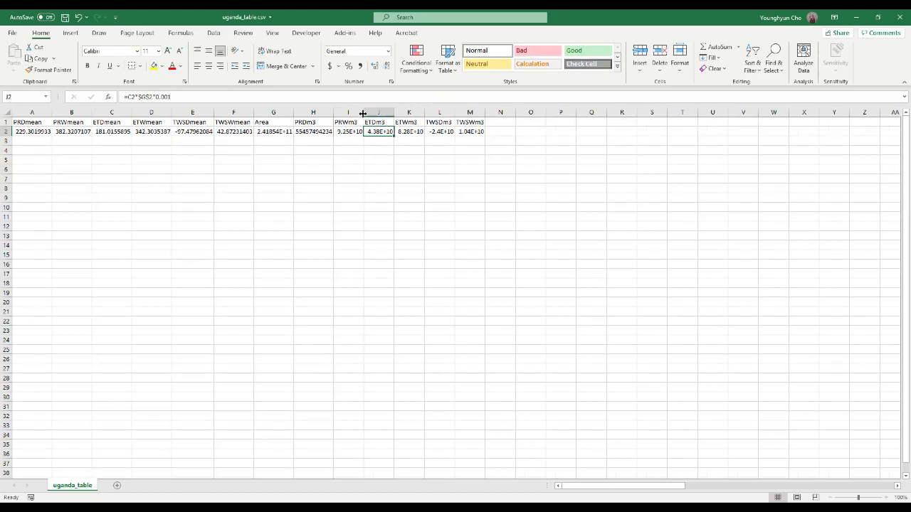
{"action": "double_click", "coordinate": [403, 112]}
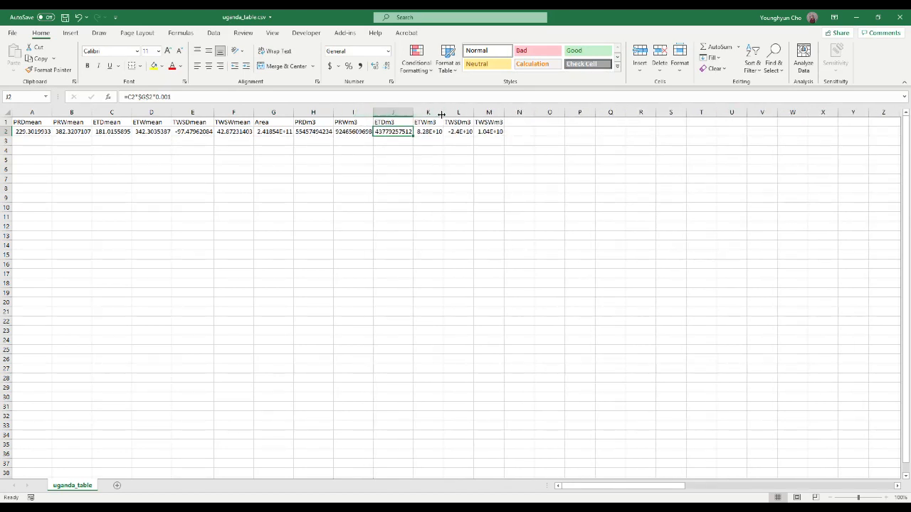
{"action": "double_click", "coordinate": [443, 113]}
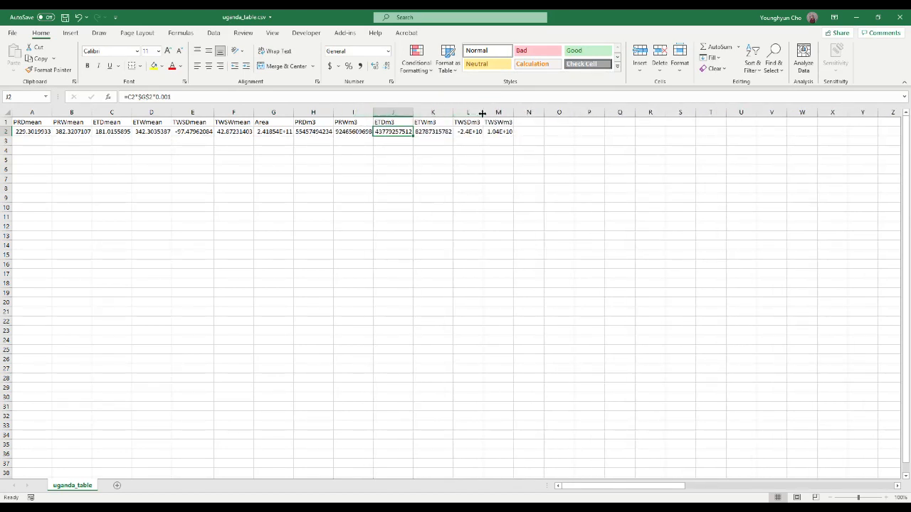
{"action": "double_click", "coordinate": [482, 113]}
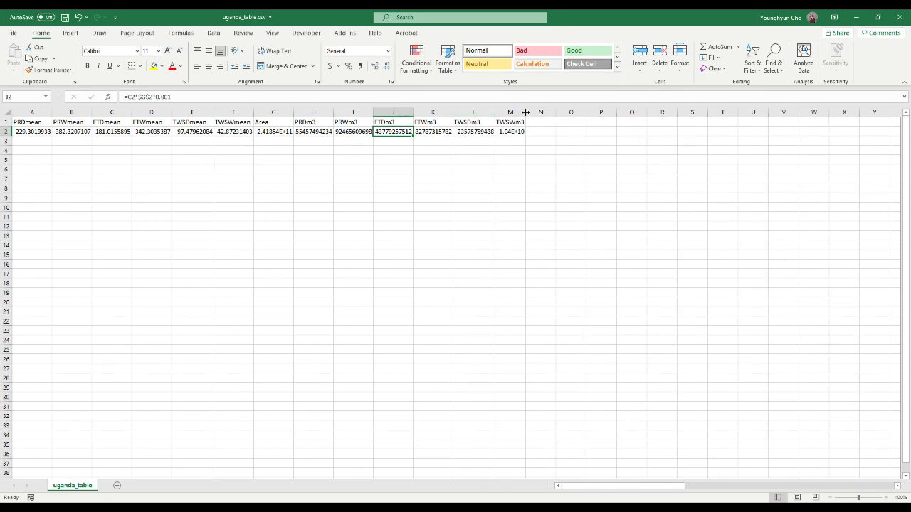
{"action": "double_click", "coordinate": [525, 111]}
{"action": "left_click", "coordinate": [468, 195]}
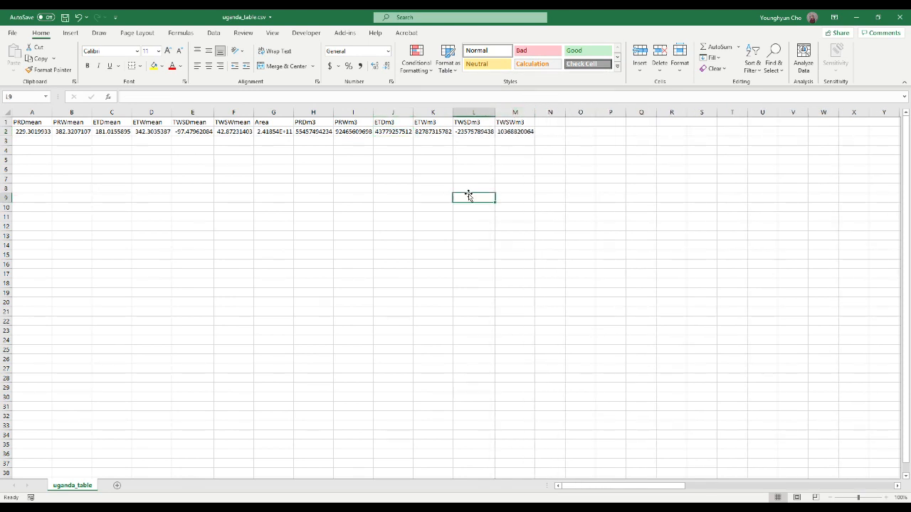
Label cell H3 BCM and convert the PRDm3 volume in H4 with the formula =H2*10^-9
{"action": "left_click", "coordinate": [305, 142]}
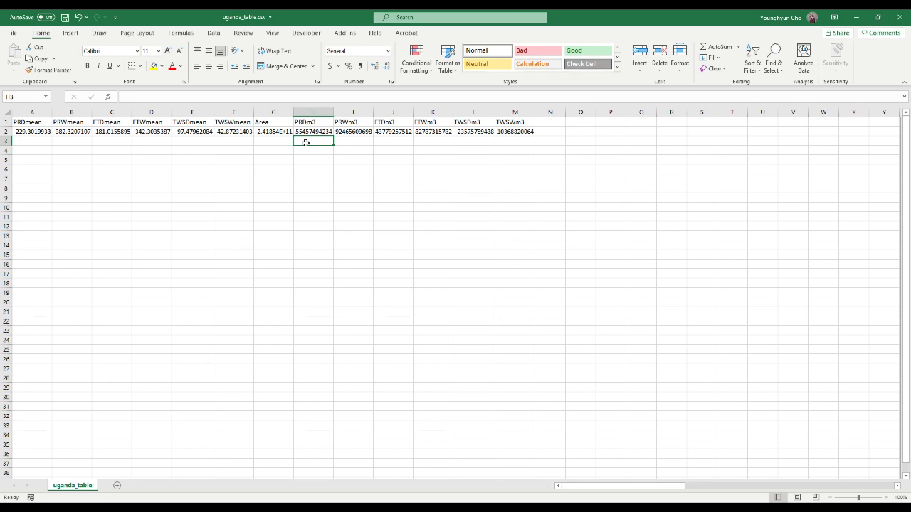
{"action": "type", "text": "8"}
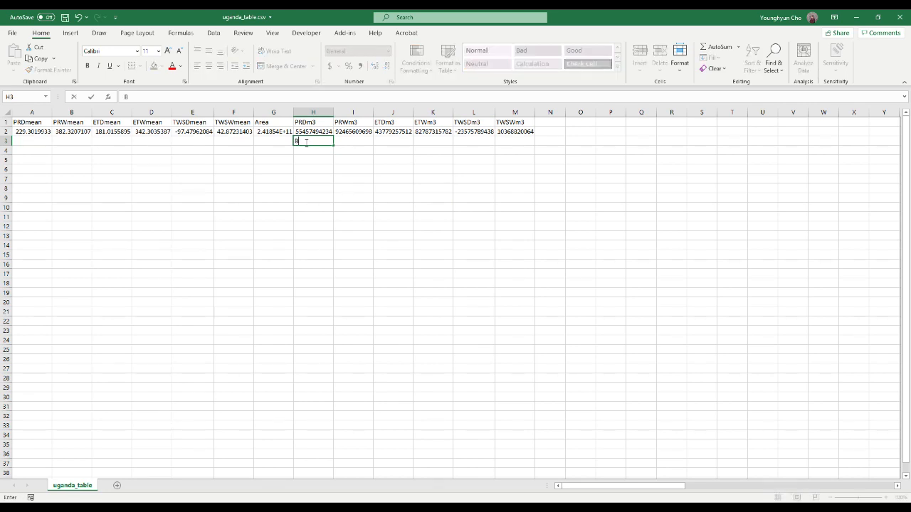
{"action": "type", "text": "CM"}
{"action": "key", "text": "Return"}
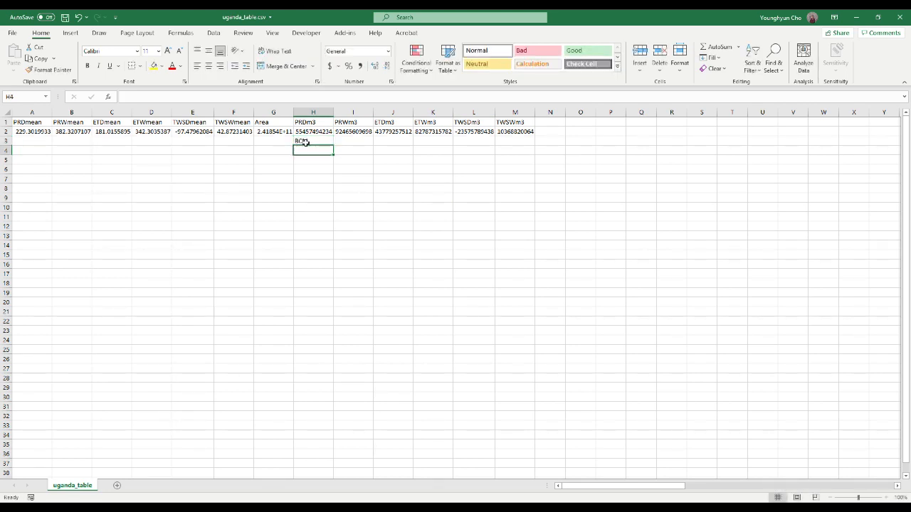
{"action": "type", "text": "="}
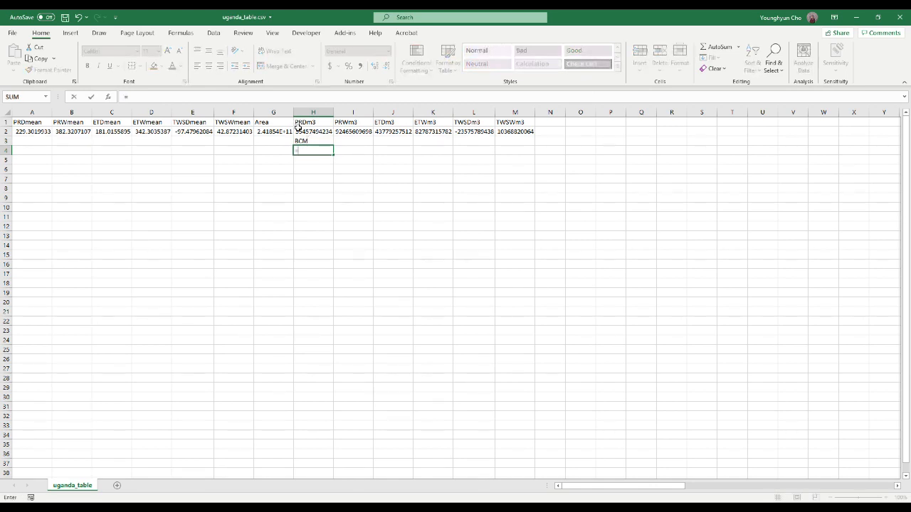
{"action": "left_click", "coordinate": [299, 132]}
{"action": "type", "text": "*"}
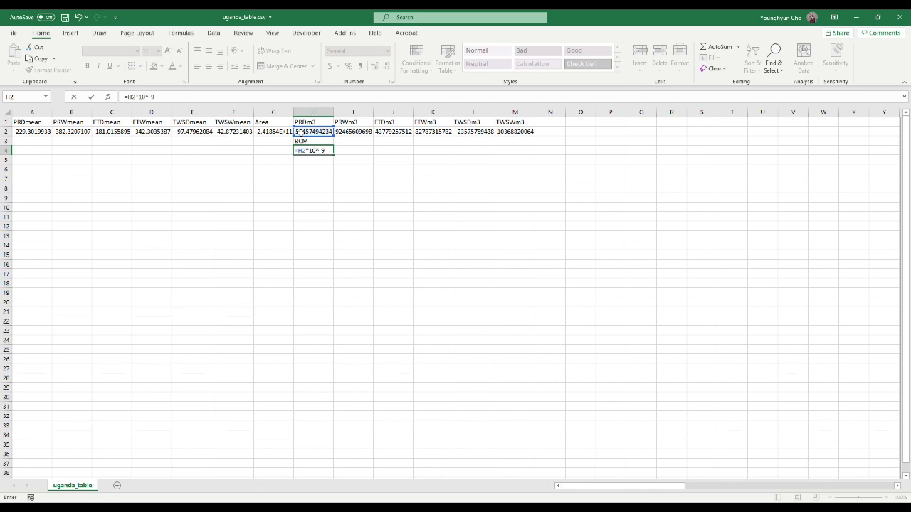
{"action": "key", "text": "Return"}
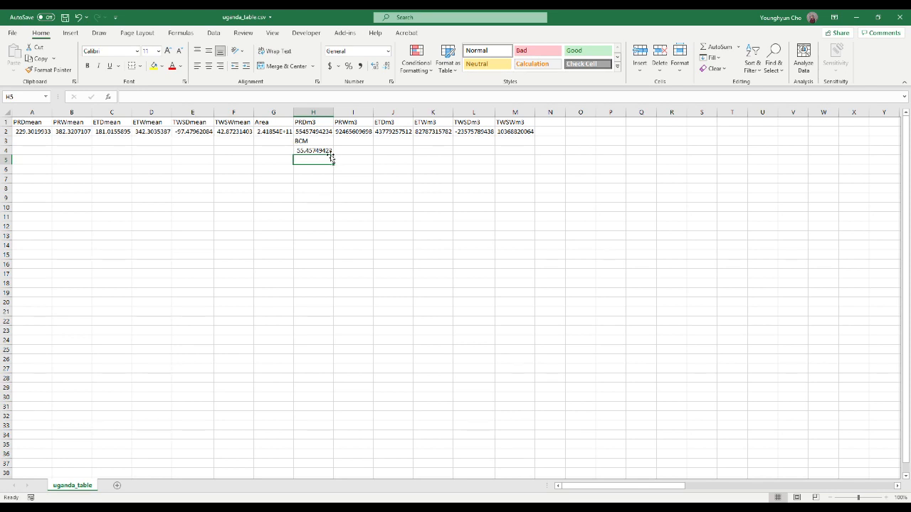
Fill the BCM label and conversion formula from H3:H4 across to column M and check each formula in row 4
{"action": "left_click_drag", "start_coordinate": [310, 141], "coordinate": [310, 151]}
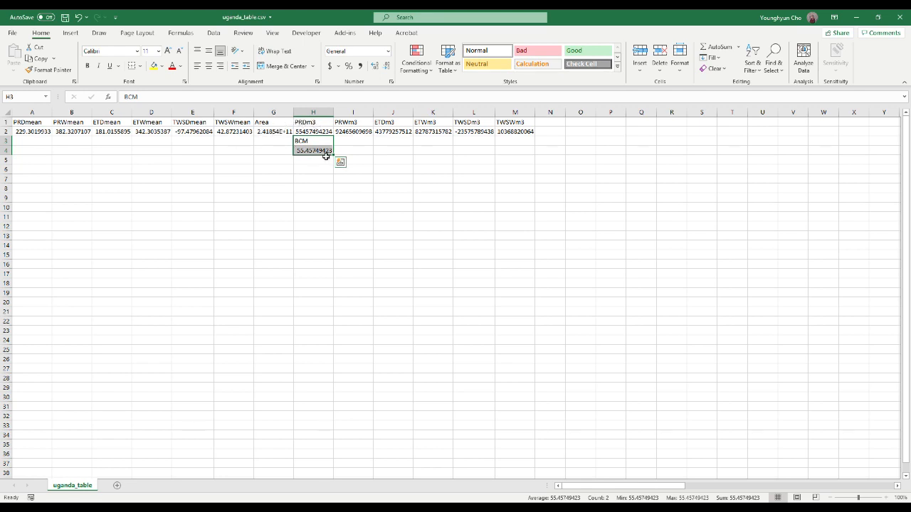
{"action": "left_click_drag", "start_coordinate": [333, 155], "coordinate": [516, 168]}
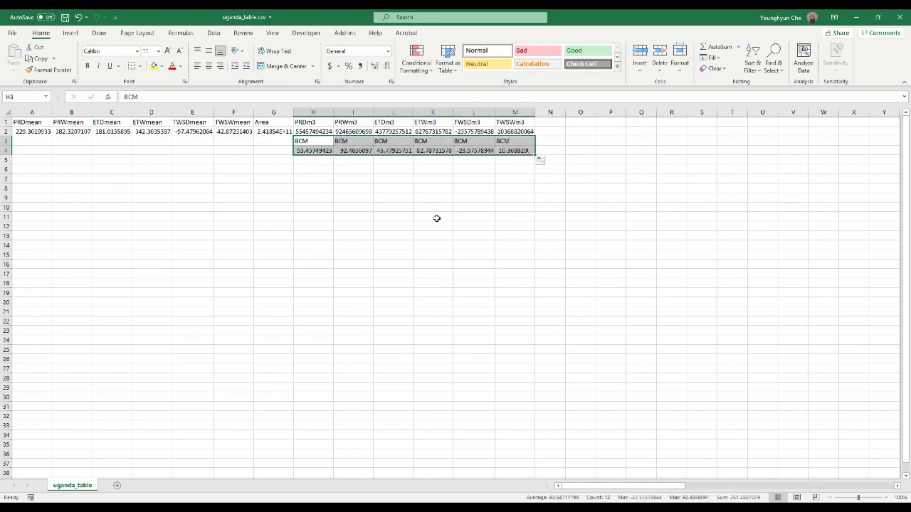
{"action": "left_click", "coordinate": [311, 150]}
{"action": "left_click", "coordinate": [360, 151]}
{"action": "left_click", "coordinate": [391, 152]}
{"action": "left_click", "coordinate": [438, 151]}
{"action": "left_click", "coordinate": [478, 151]}
{"action": "left_click", "coordinate": [527, 150]}
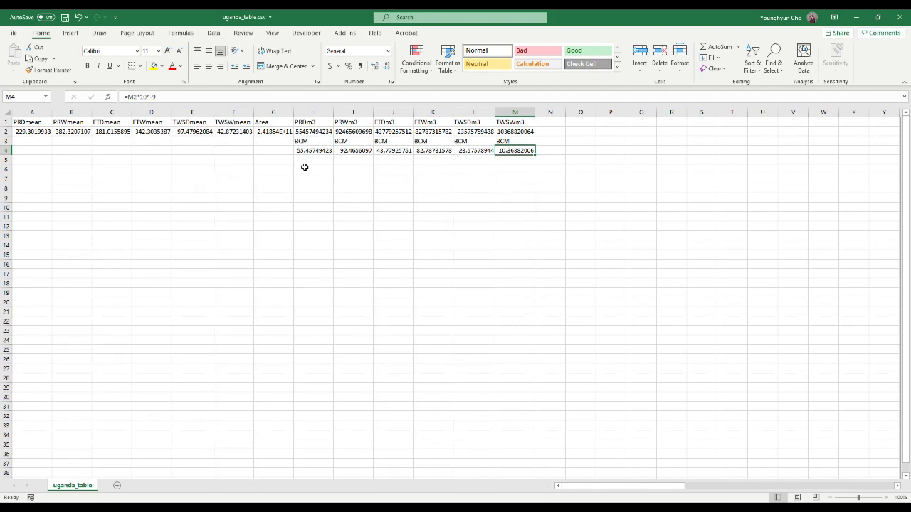
Label cell H6 PRD-ETD-TWSD and cell H7 "possible approximate seasonal discharge (Dry)"
{"action": "left_click", "coordinate": [304, 167]}
{"action": "type", "text": "PR"}
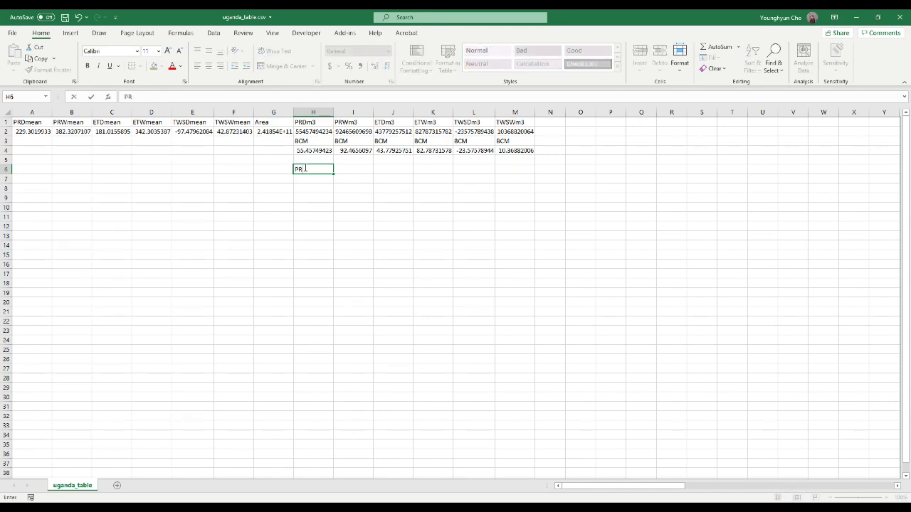
{"action": "type", "text": "D-ETD-TWSD"}
{"action": "key", "text": "Return"}
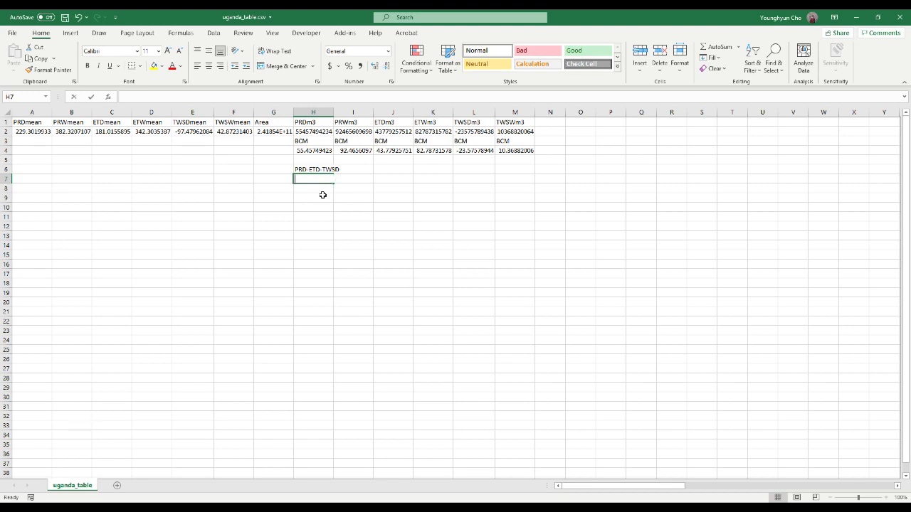
{"action": "type", "text": "possible"}
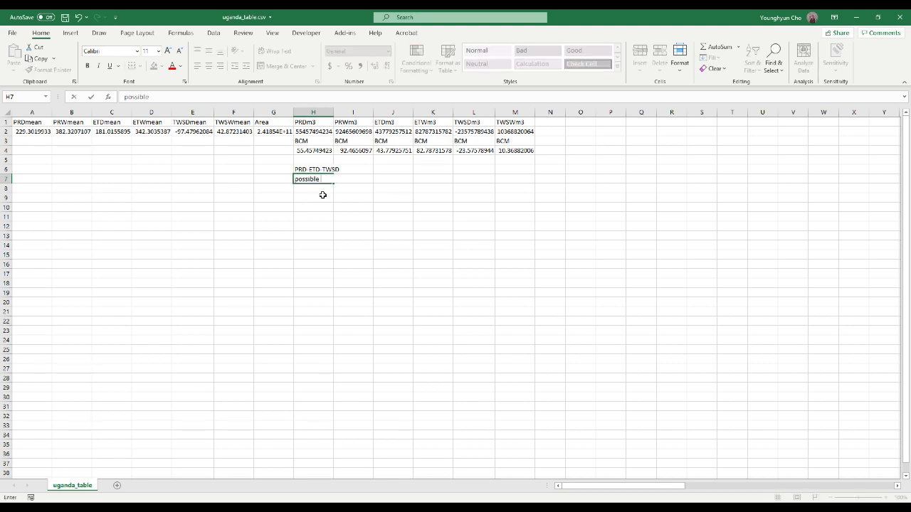
{"action": "type", "text": " approximate season"}
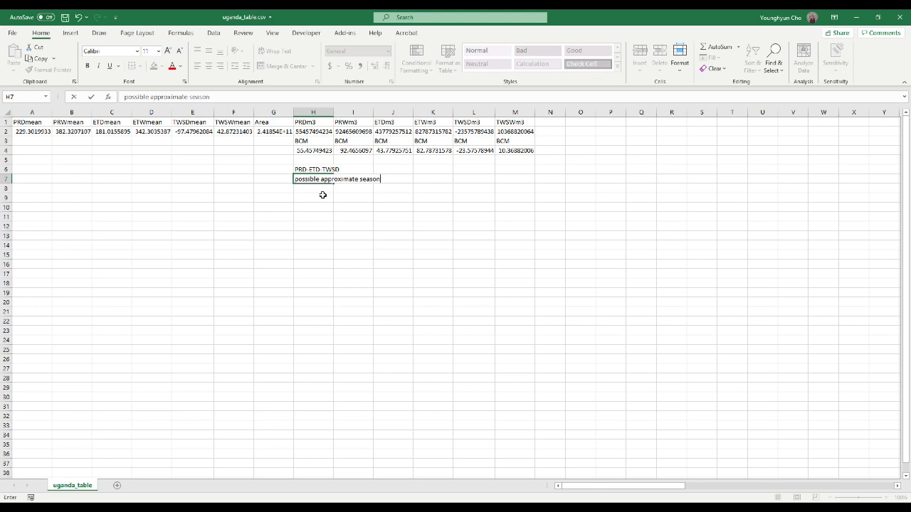
{"action": "type", "text": "al discharge (Dry"}
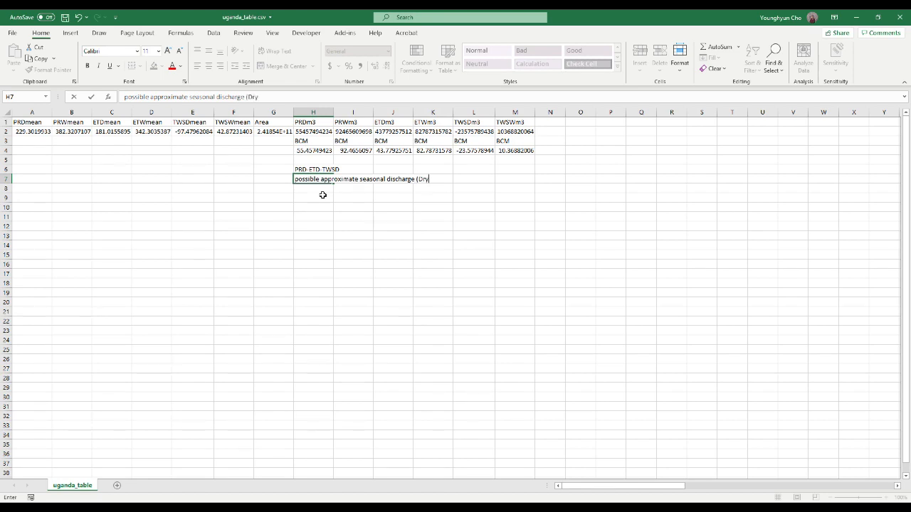
{"action": "type", "text": ")"}
{"action": "key", "text": "Return"}
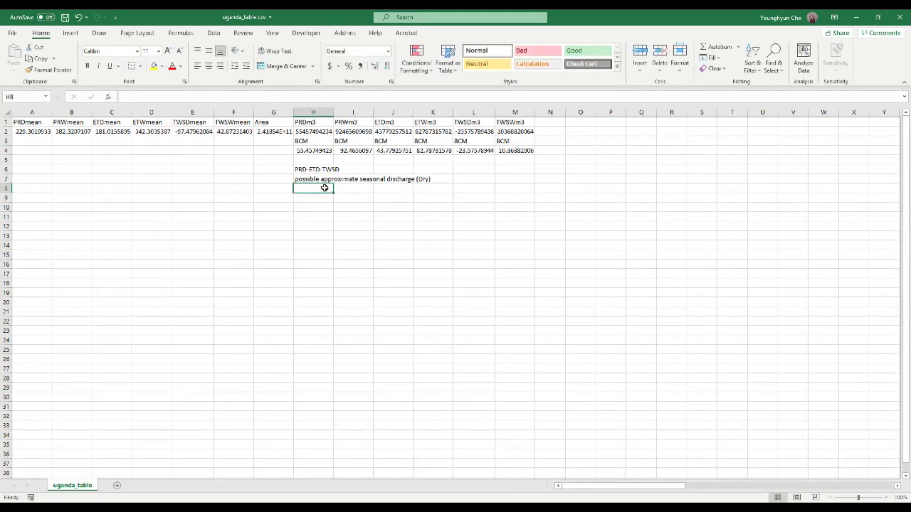
Copy the two dry-season labels in H6:H7 to H9:H10
{"action": "left_click", "coordinate": [313, 171]}
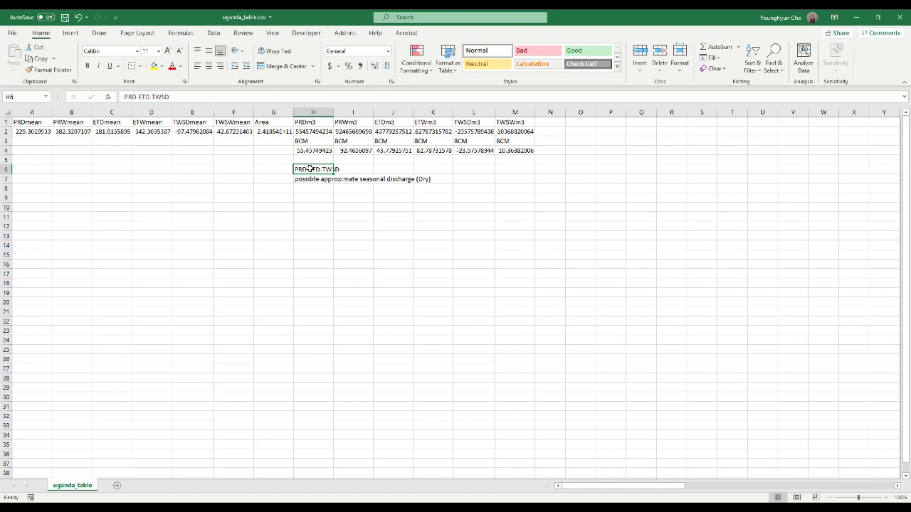
{"action": "left_click_drag", "start_coordinate": [311, 173], "coordinate": [310, 177]}
{"action": "key", "text": "ctrl+c"}
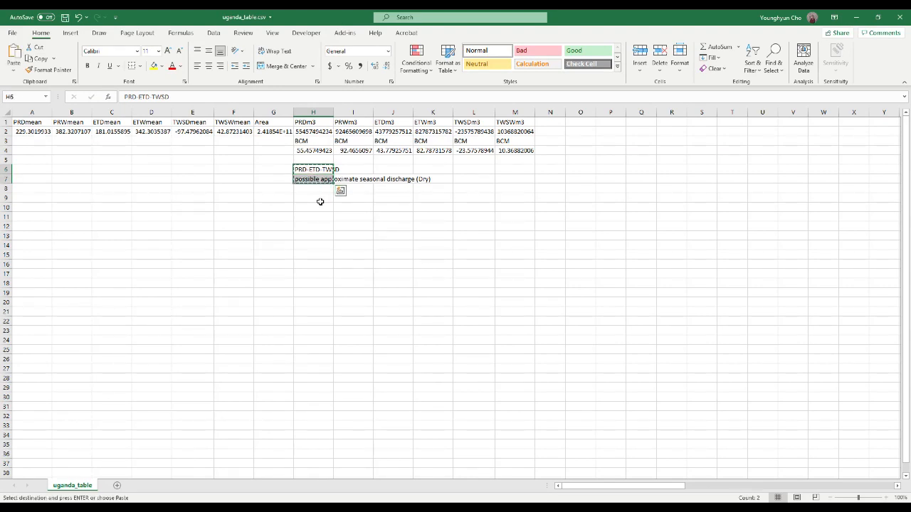
{"action": "left_click", "coordinate": [318, 199]}
{"action": "key", "text": "ctrl+v"}
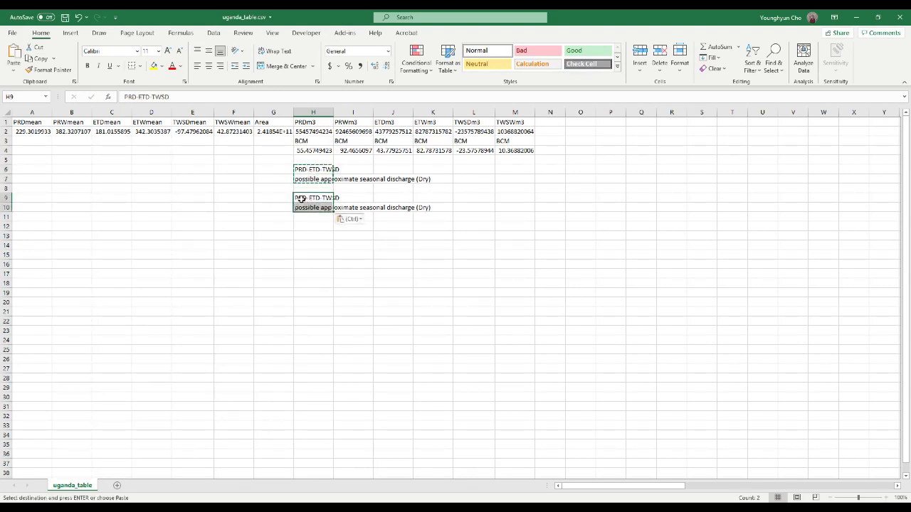
Change the copied label in H9 to PRW-ETW-TWSW
{"action": "double_click", "coordinate": [303, 200]}
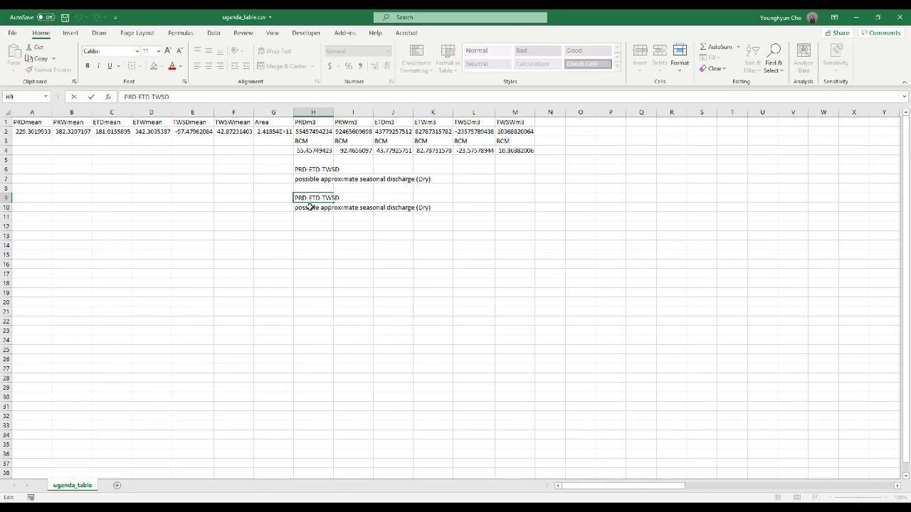
{"action": "key", "text": "BackSpace"}
{"action": "type", "text": "W"}
{"action": "left_click", "coordinate": [318, 197]}
{"action": "key", "text": "Delete"}
{"action": "type", "text": "W"}
{"action": "left_click", "coordinate": [340, 197]}
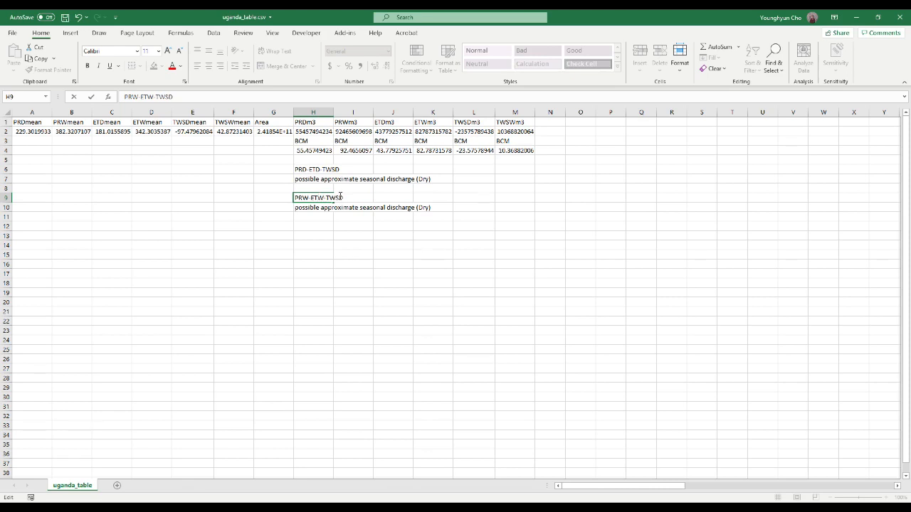
{"action": "key", "text": "Delete"}
{"action": "type", "text": "W"}
{"action": "key", "text": "Return"}
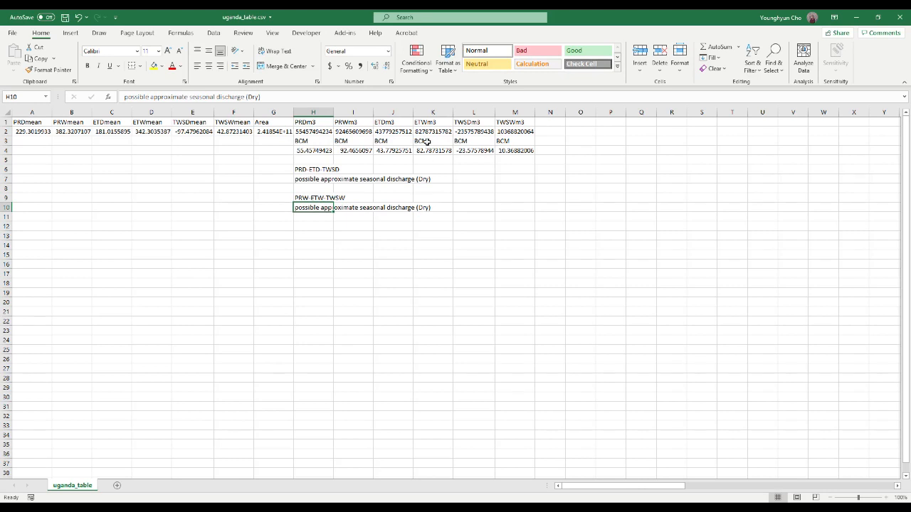
Change the season in the H10 discharge label to Wet, keeping the parentheses
{"action": "left_click", "coordinate": [254, 96]}
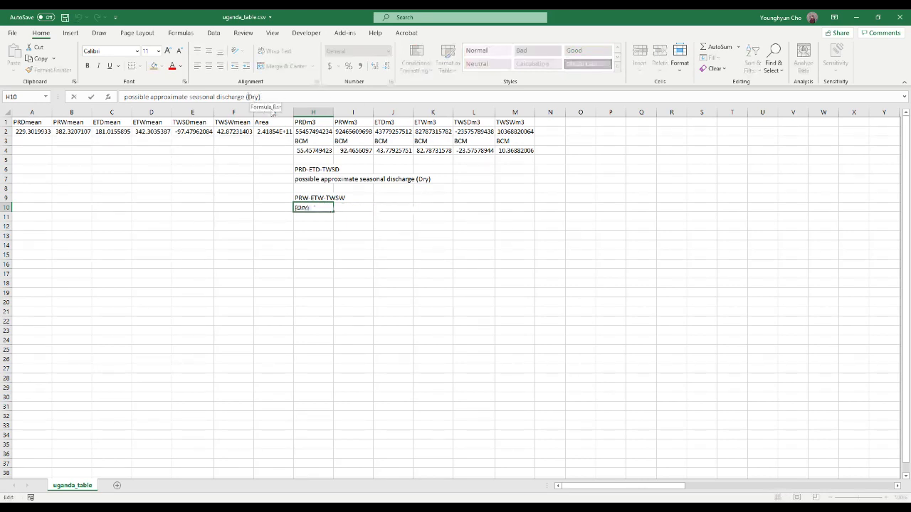
{"action": "key", "text": "BackSpace"}
{"action": "key", "text": "BackSpace"}
{"action": "key", "text": "BackSpace"}
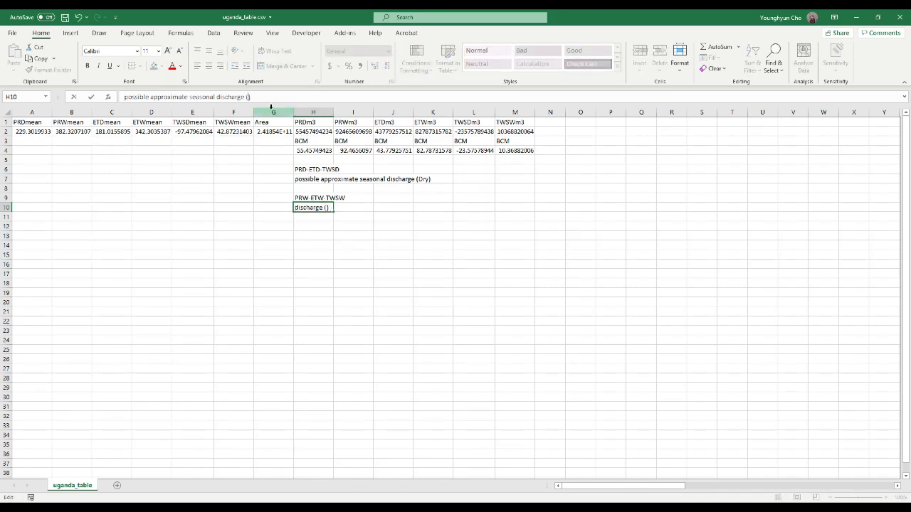
{"action": "type", "text": "Wet"}
{"action": "key", "text": "Return"}
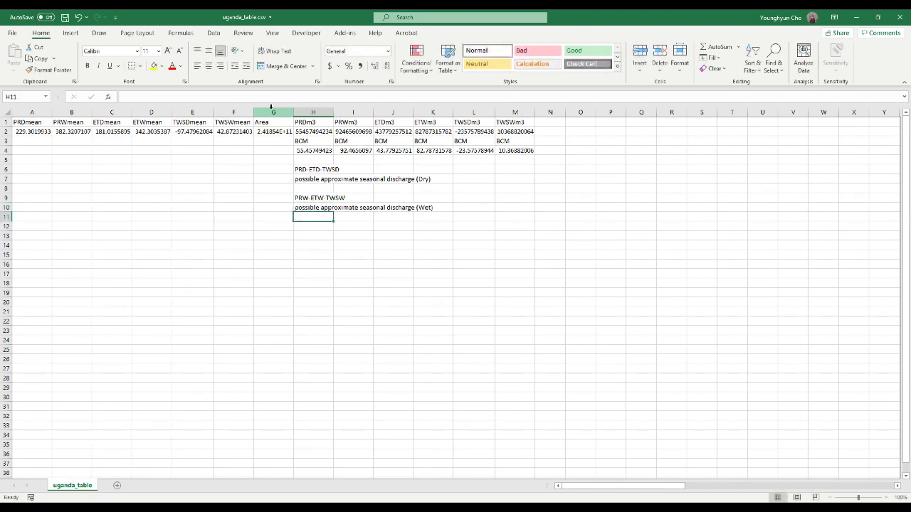
Calculate the dry-season discharge in H8 with the formula =H4-J4-L4 and highlight the cell yellow
{"action": "left_click", "coordinate": [304, 186]}
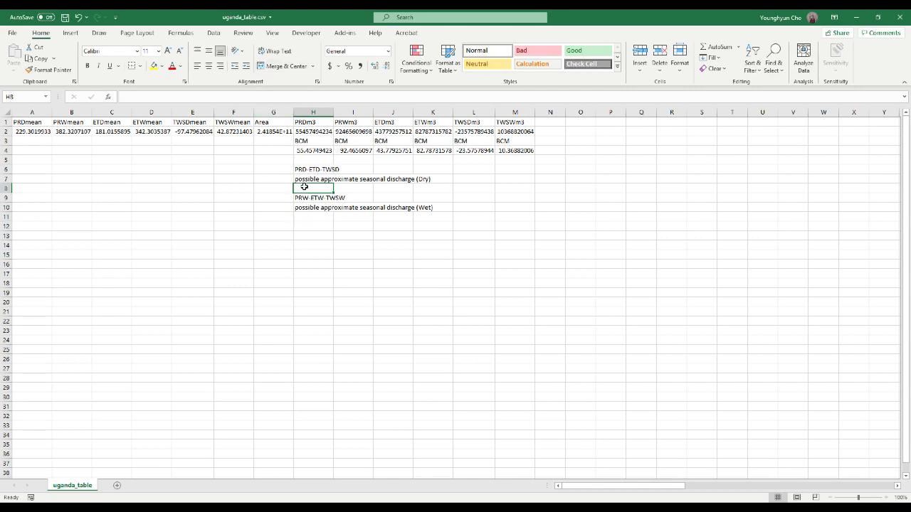
{"action": "type", "text": "="}
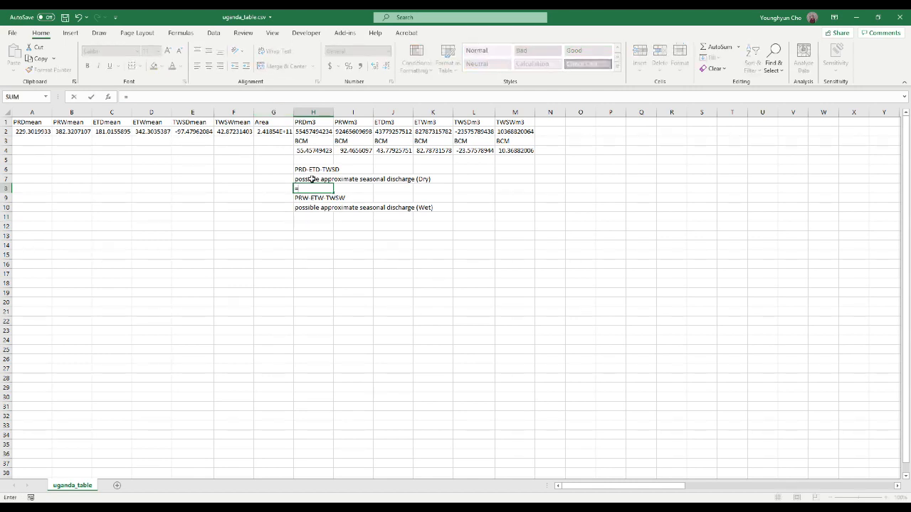
{"action": "left_click", "coordinate": [321, 151]}
{"action": "type", "text": "-"}
{"action": "left_click", "coordinate": [384, 151]}
{"action": "type", "text": "-"}
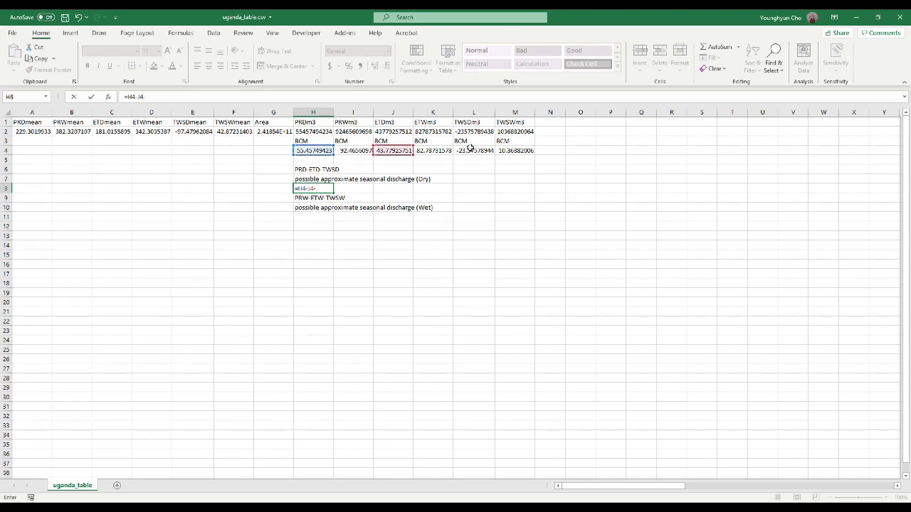
{"action": "left_click", "coordinate": [473, 150]}
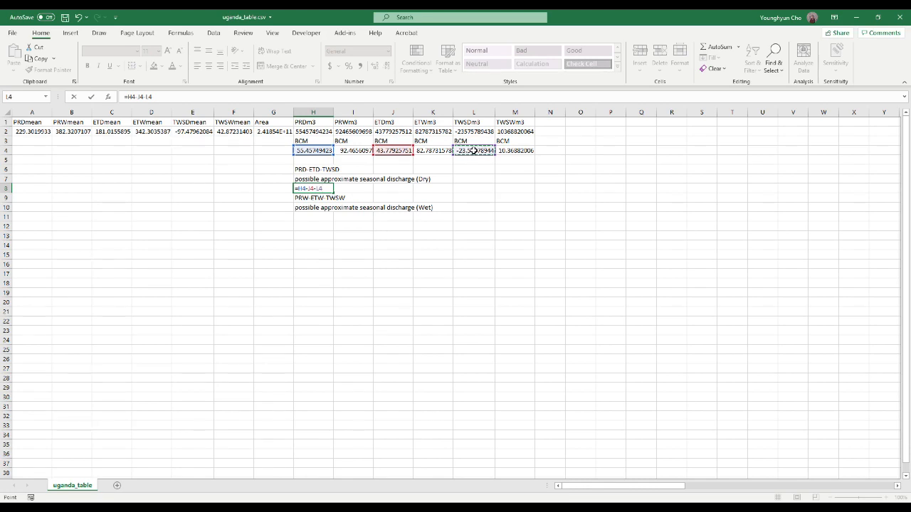
{"action": "key", "text": "Return"}
{"action": "left_click", "coordinate": [316, 189]}
{"action": "left_click", "coordinate": [153, 66]}
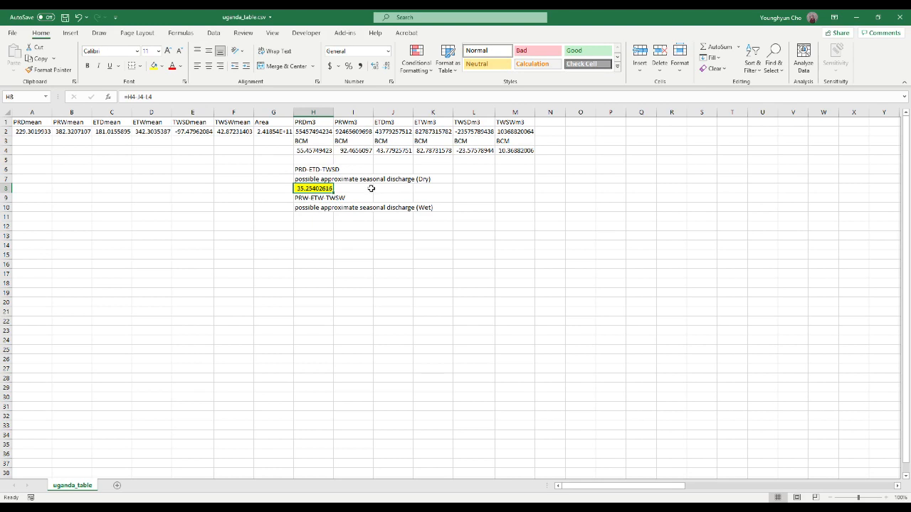
Calculate the wet-season discharge in H11 with the formula =I4-K4-M4 and highlight the cell yellow
{"action": "left_click", "coordinate": [308, 216]}
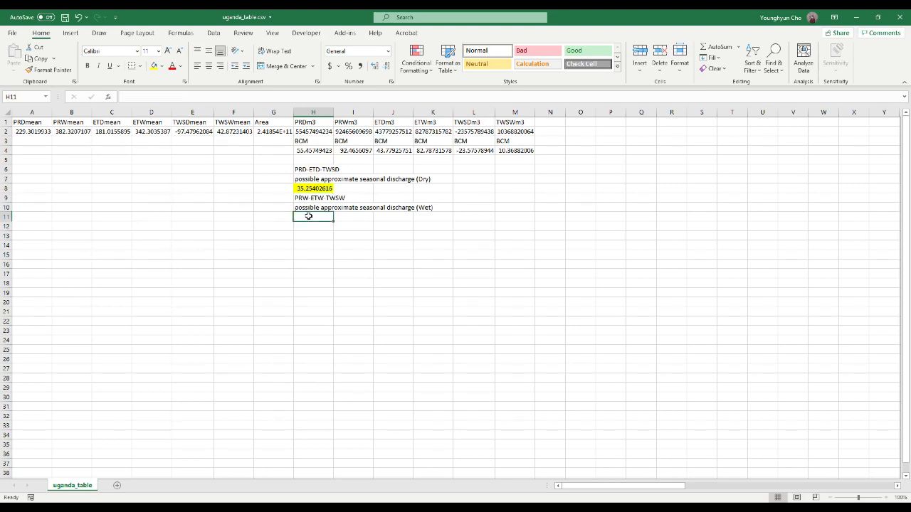
{"action": "type", "text": "="}
{"action": "left_click", "coordinate": [350, 151]}
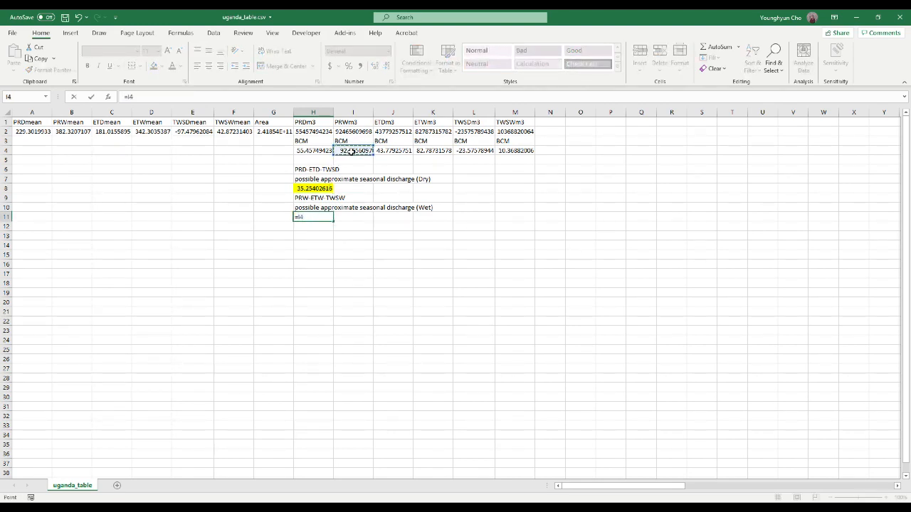
{"action": "type", "text": "-"}
{"action": "left_click", "coordinate": [425, 151]}
{"action": "type", "text": "-"}
{"action": "left_click", "coordinate": [511, 153]}
{"action": "type", "text": "-"}
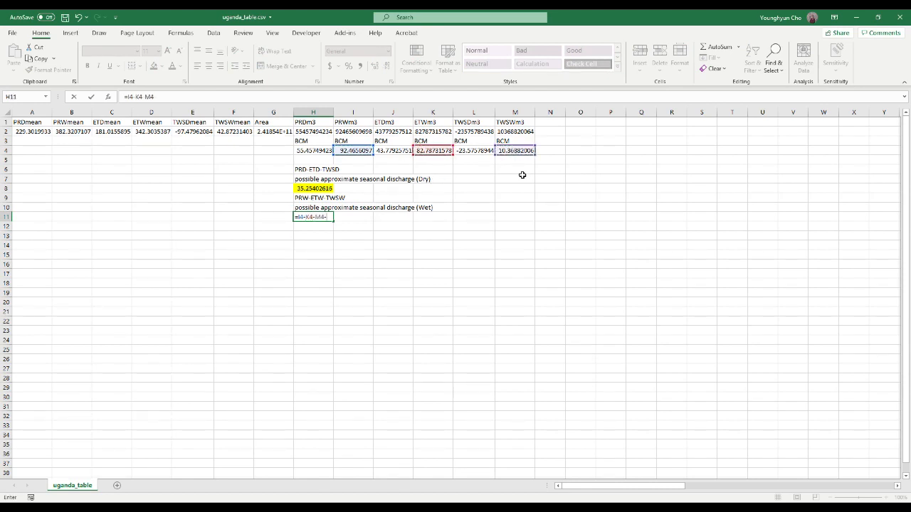
{"action": "key", "text": "BackSpace"}
{"action": "key", "text": "Return"}
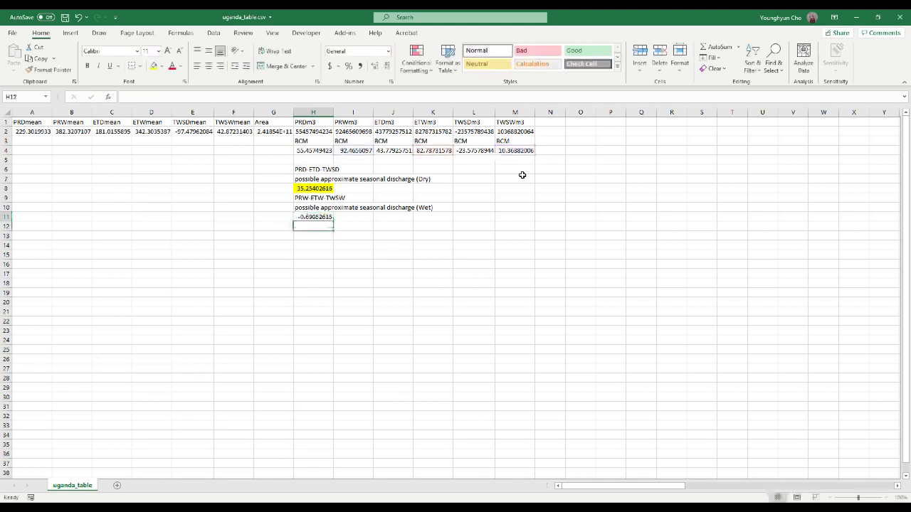
{"action": "left_click", "coordinate": [322, 217]}
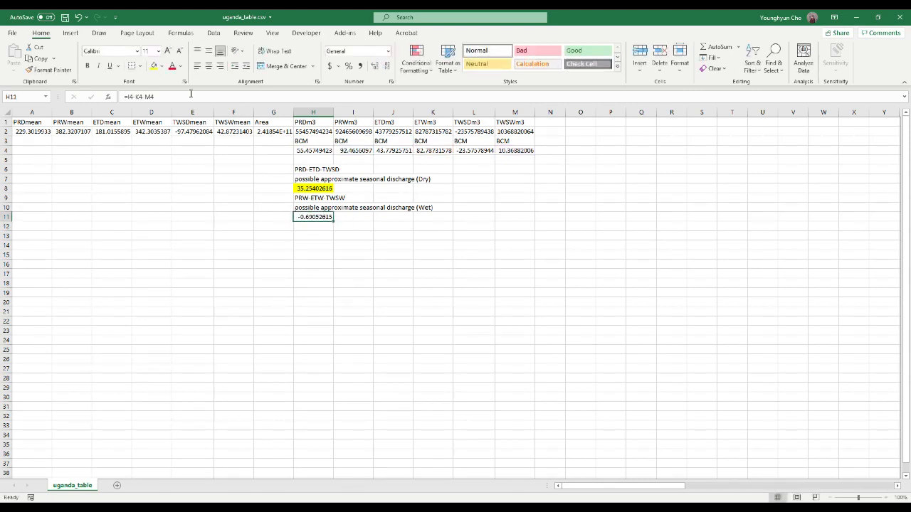
{"action": "left_click", "coordinate": [154, 65]}
Review the TWSW volume in M4, the balance labels in H9 and H6, and the discharge results in H8 and H11
{"action": "left_click", "coordinate": [523, 150]}
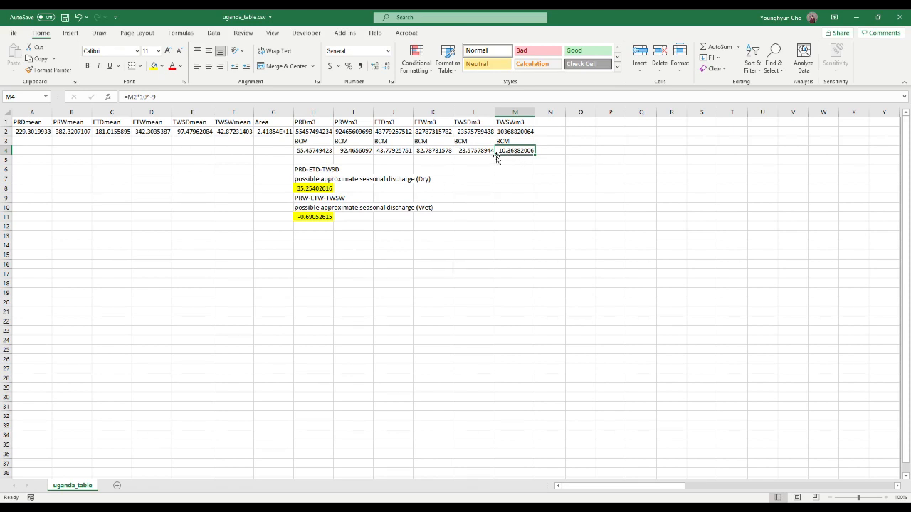
{"action": "left_click", "coordinate": [299, 197]}
{"action": "left_click", "coordinate": [303, 171]}
{"action": "left_click", "coordinate": [299, 189]}
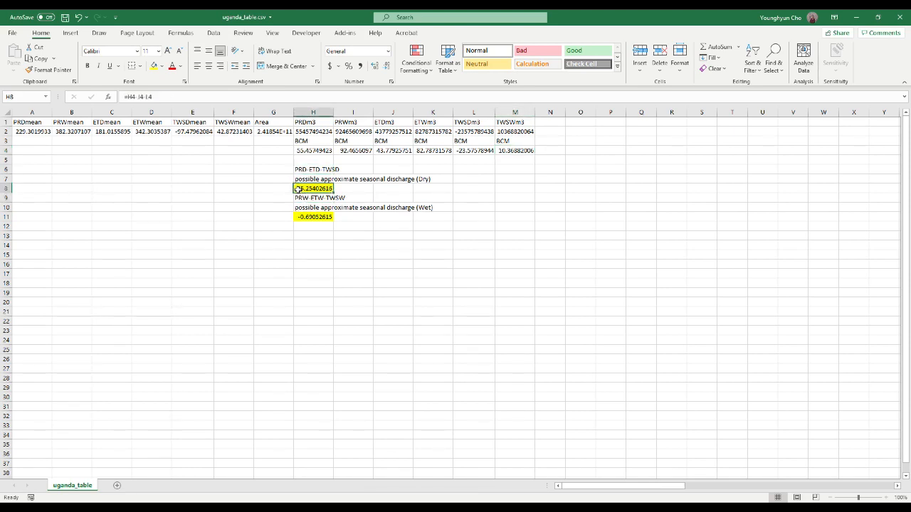
{"action": "left_click", "coordinate": [306, 217]}
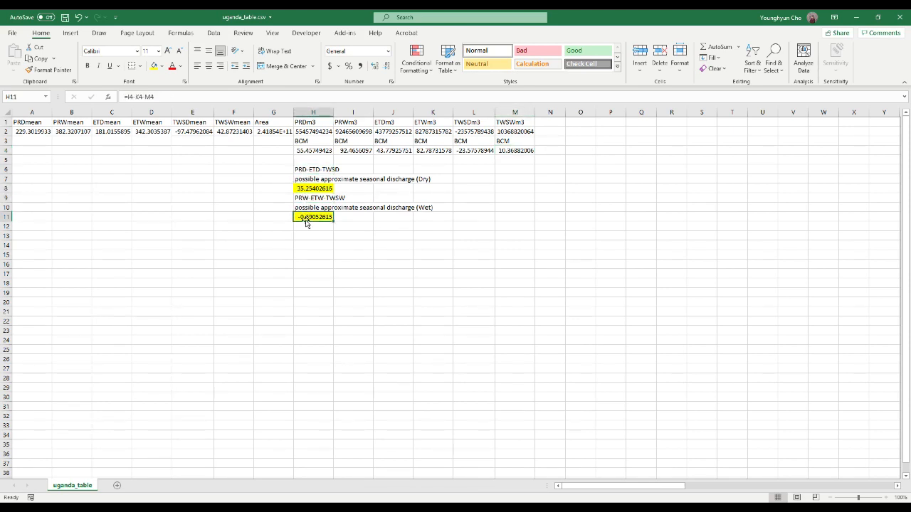